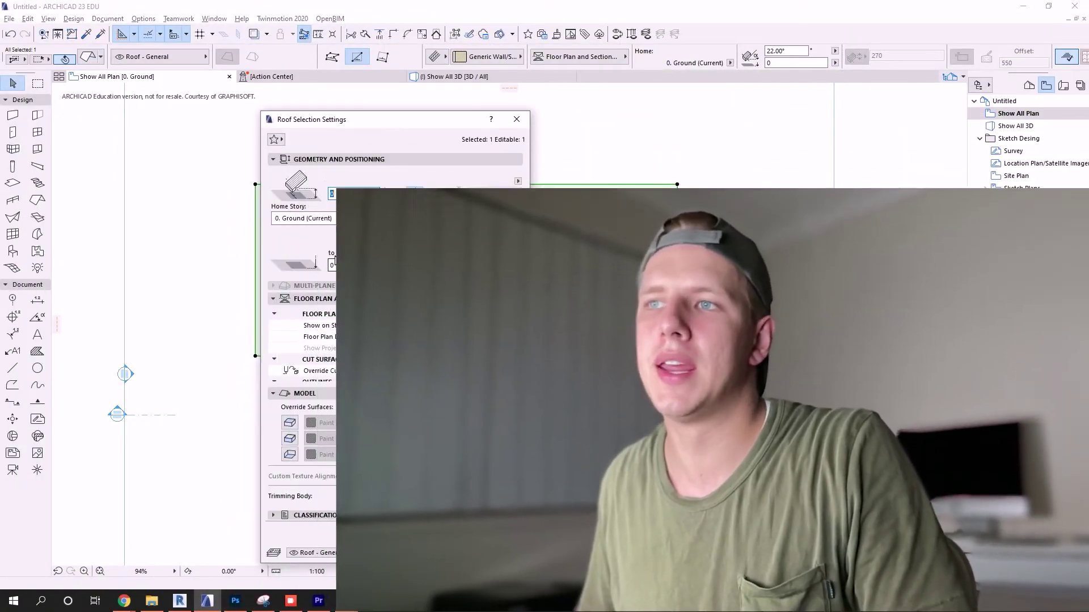
Step: Set the selected roof's home story to 1. First and show the model in 3D
click(320, 219)
click(305, 247)
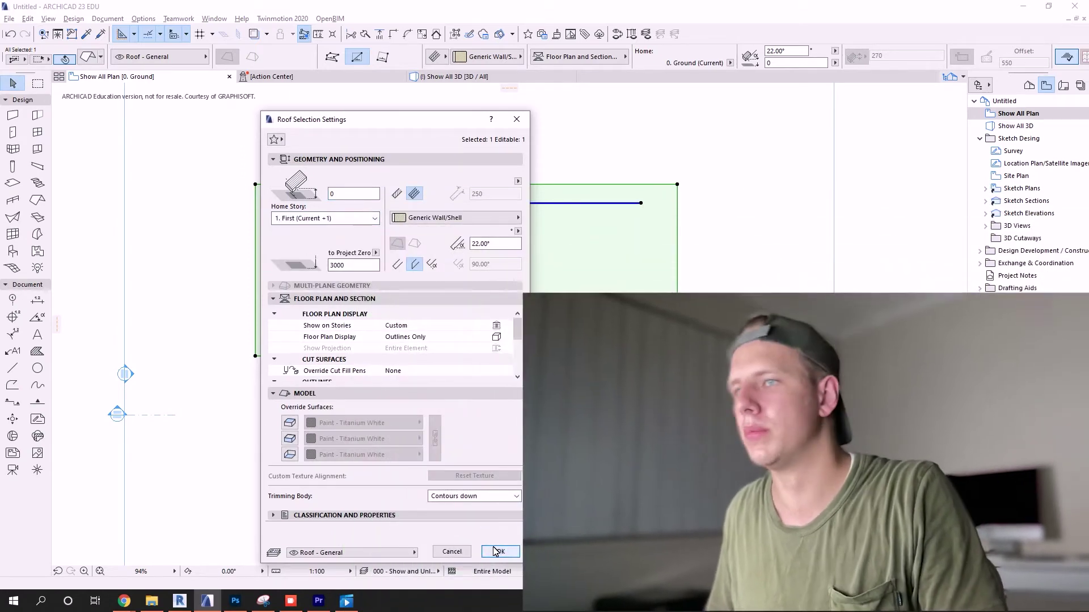
click(499, 552)
key(F3)
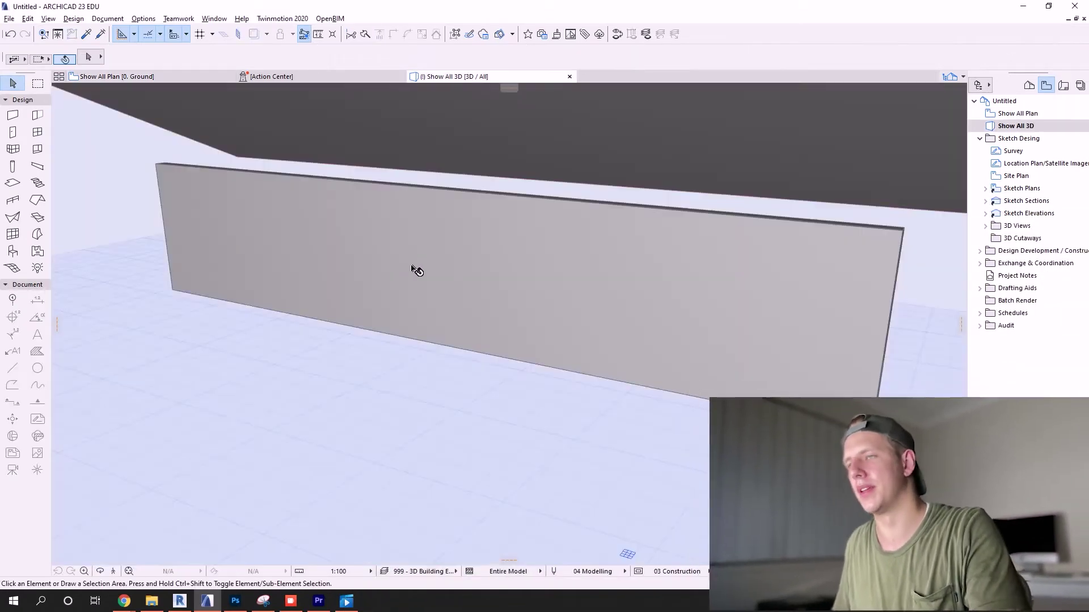
Step: Stretch the wall's top upward through the roof plane to a height of about 6824 mm
click(485, 229)
click(673, 242)
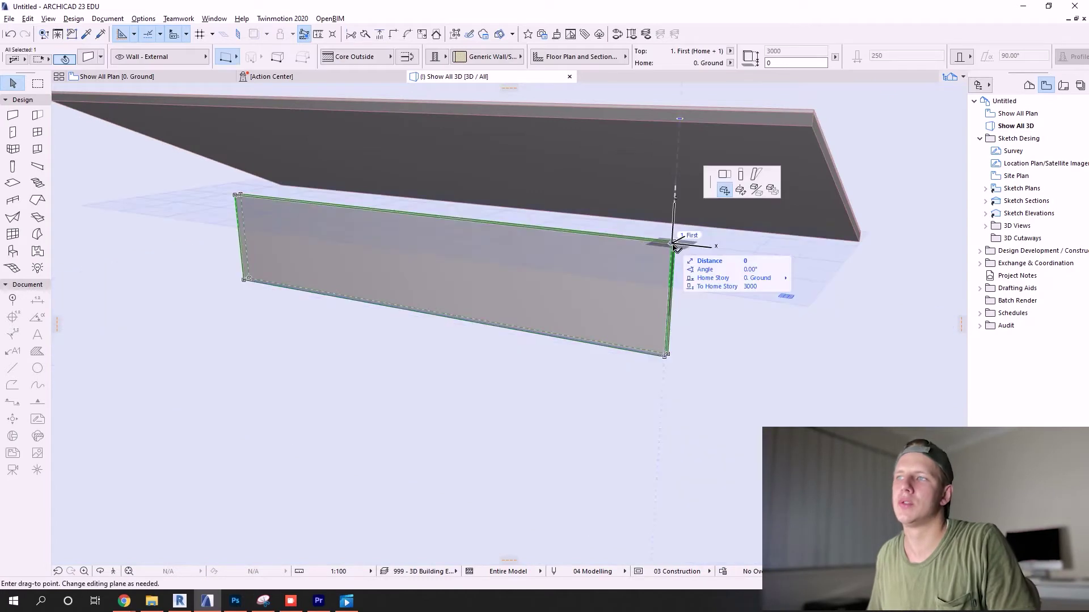
scroll(601, 274, down, 2)
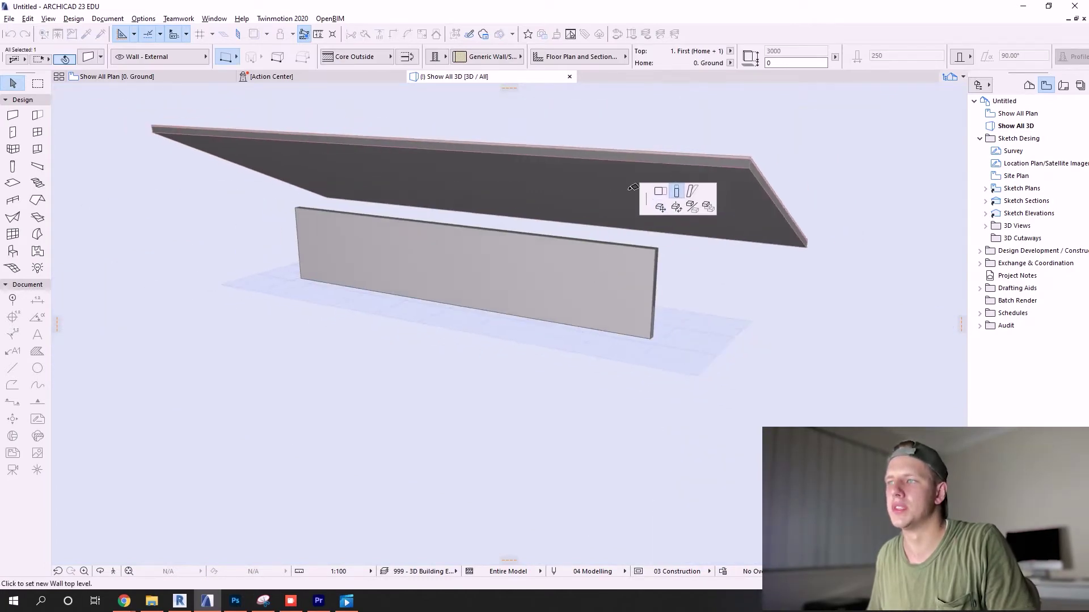
click(653, 126)
shift+middle_drag(712, 176, 594, 209)
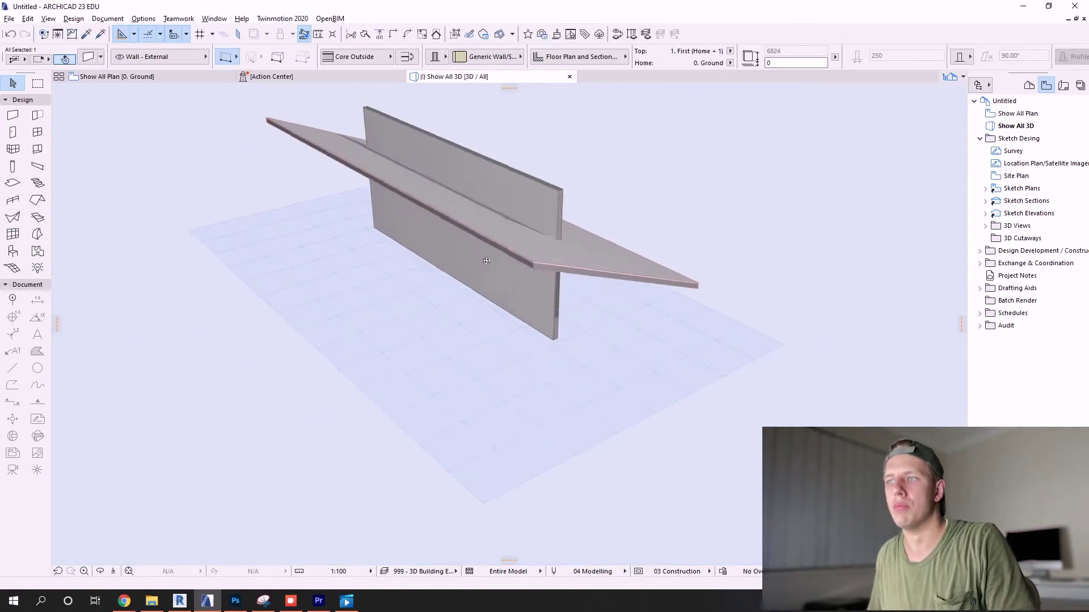
shift+middle_drag(450, 212, 458, 308)
click(430, 276)
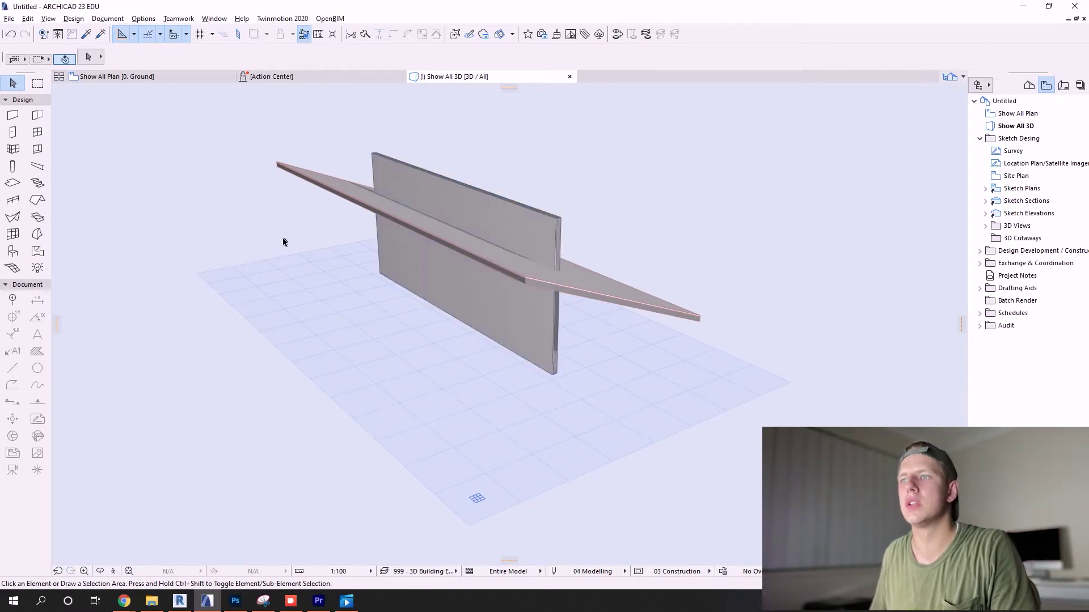
Step: Crop the top of the wall to the single-plane roof, inspect the underside, and undo the crop
click(439, 186)
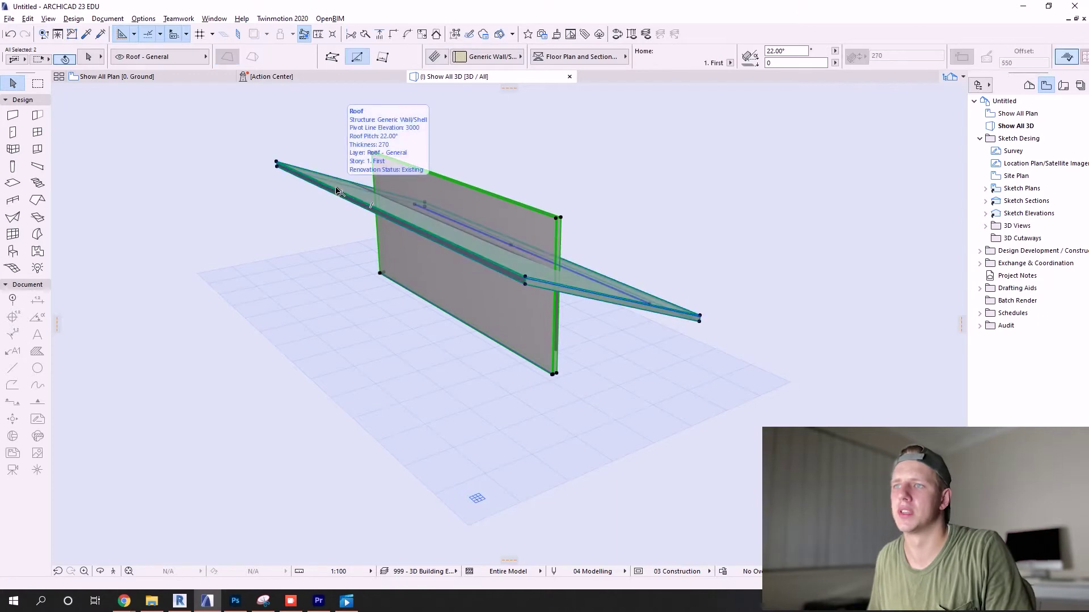
shift+click(366, 198)
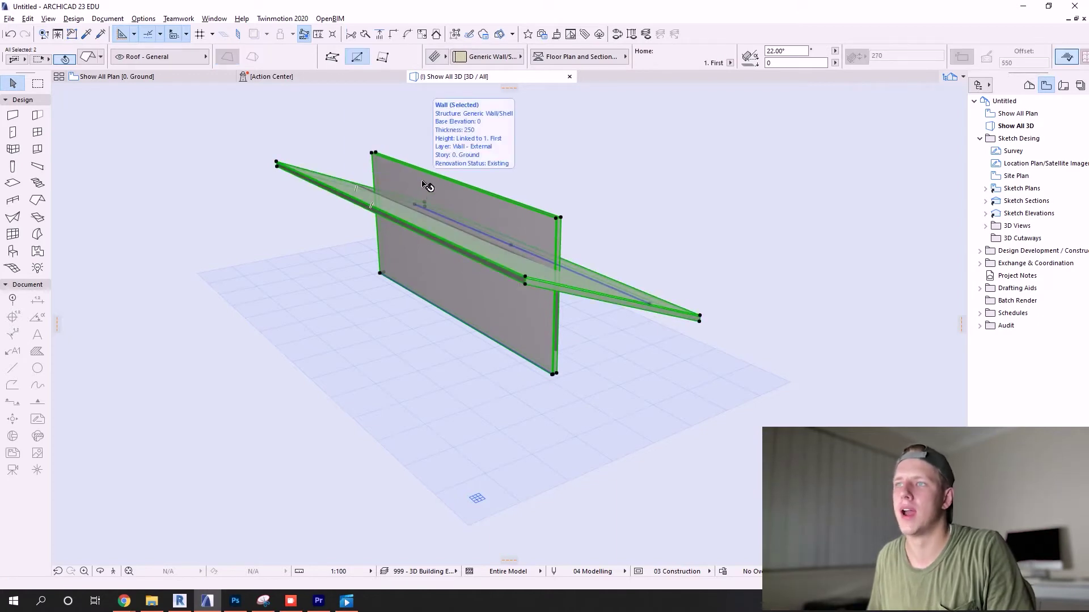
right_click(426, 186)
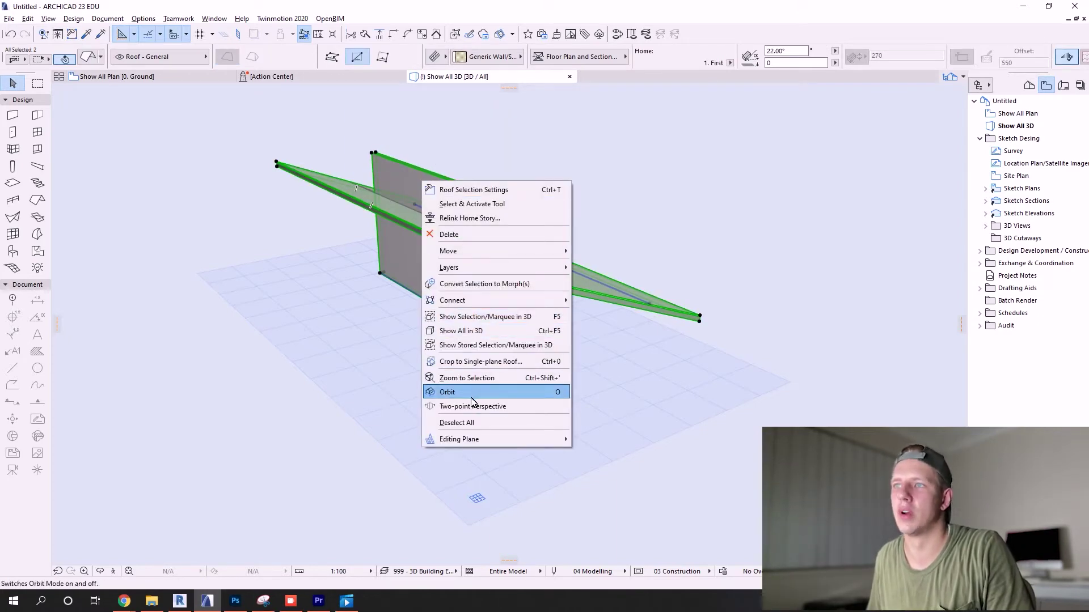
click(475, 363)
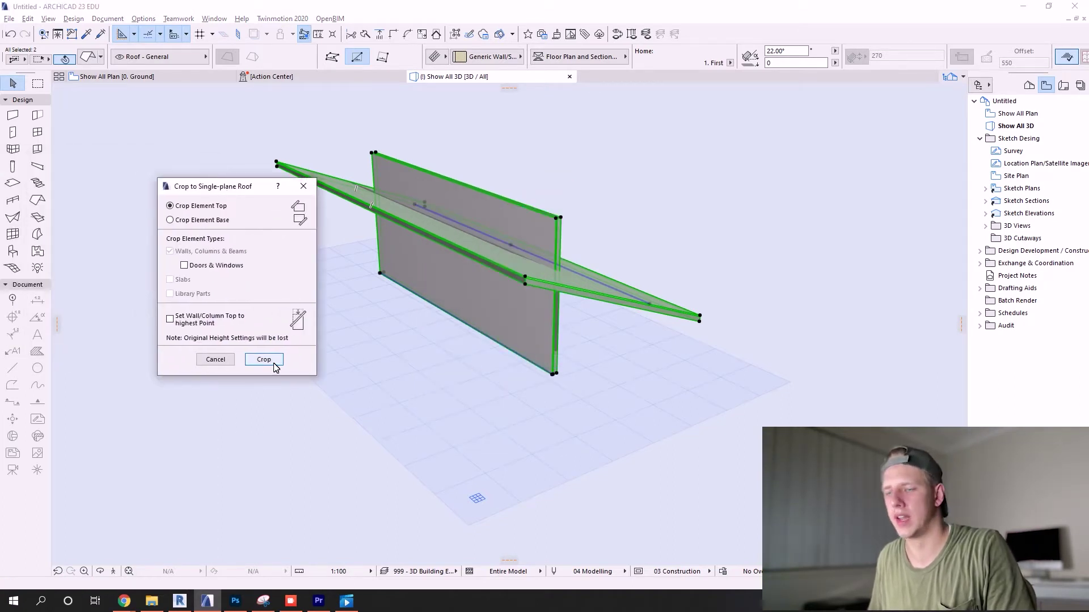
click(263, 359)
shift+middle_drag(645, 216, 128, 195)
shift+middle_drag(720, 192, 192, 209)
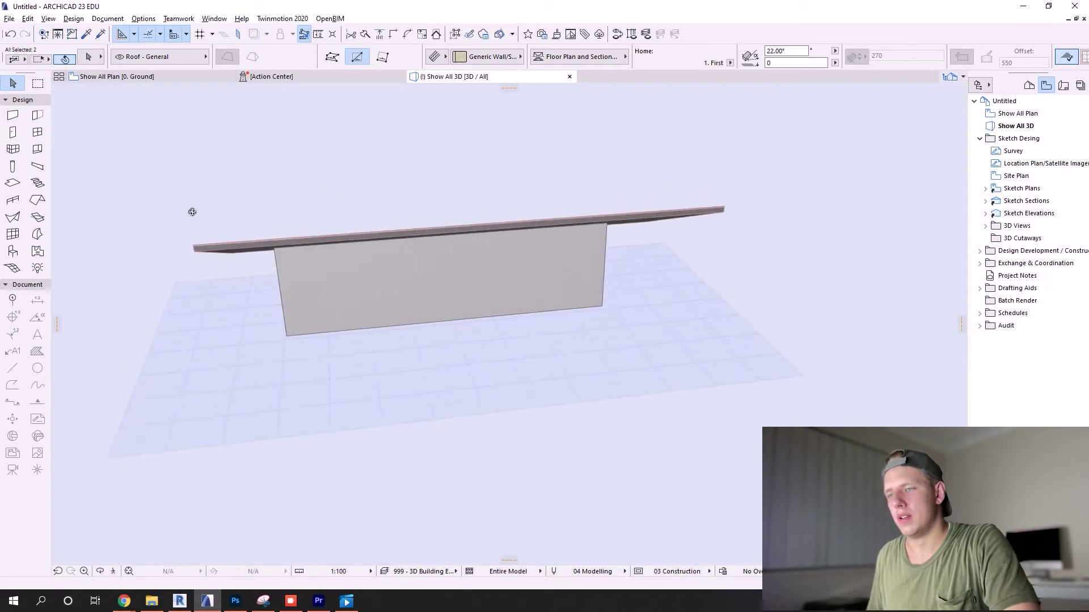
key(ctrl+z)
Step: Trim the wall to the roof with Trim Elements, using the roof from the current selection, and undo the trim
shift+middle_drag(784, 185, 505, 178)
click(524, 204)
mouse_move(579, 227)
shift+middle_down()
mouse_move(563, 187)
mouse_move(573, 215)
shift+middle_up()
click(407, 236)
right_click(407, 236)
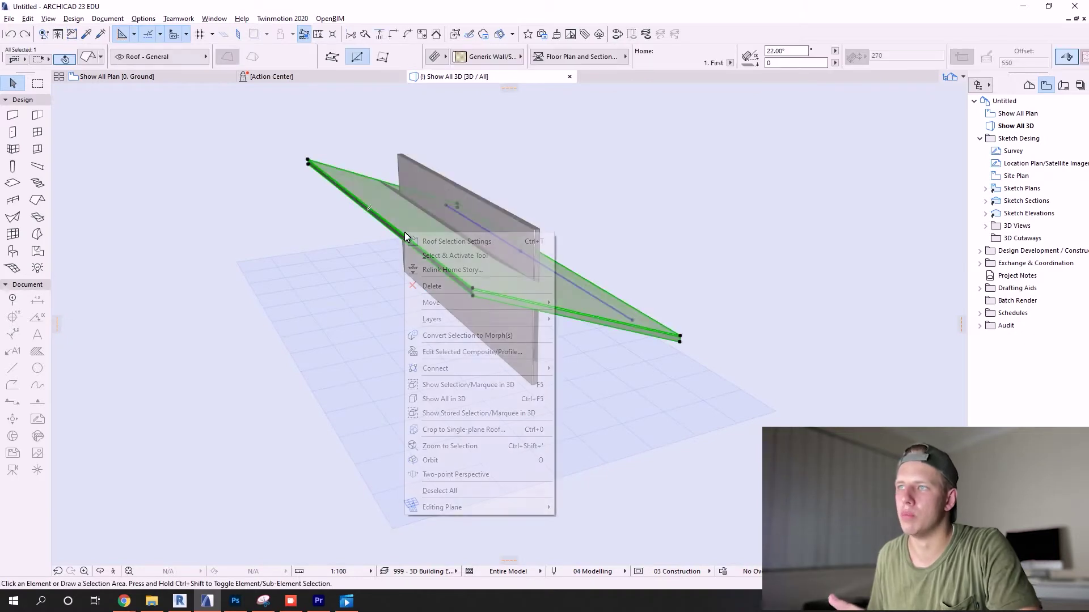
shift+click(425, 175)
right_click(426, 178)
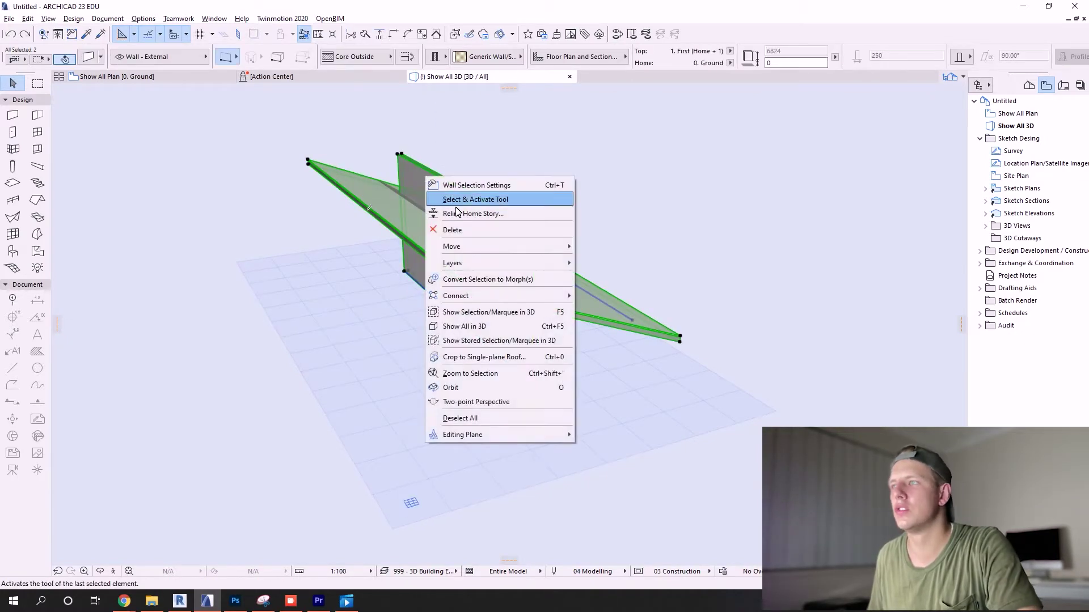
mouse_move(551, 297)
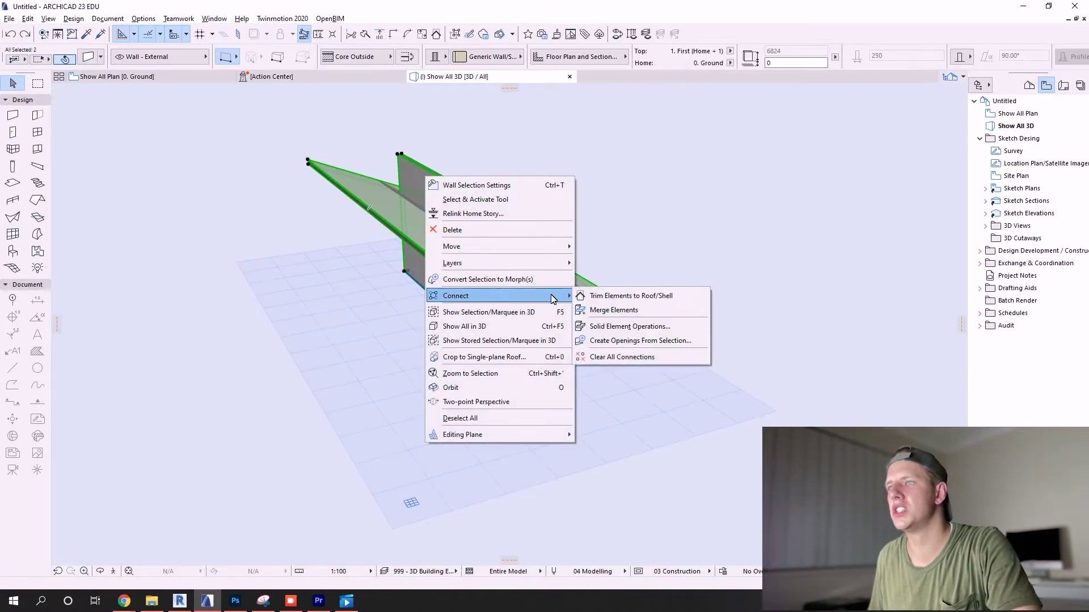
click(608, 297)
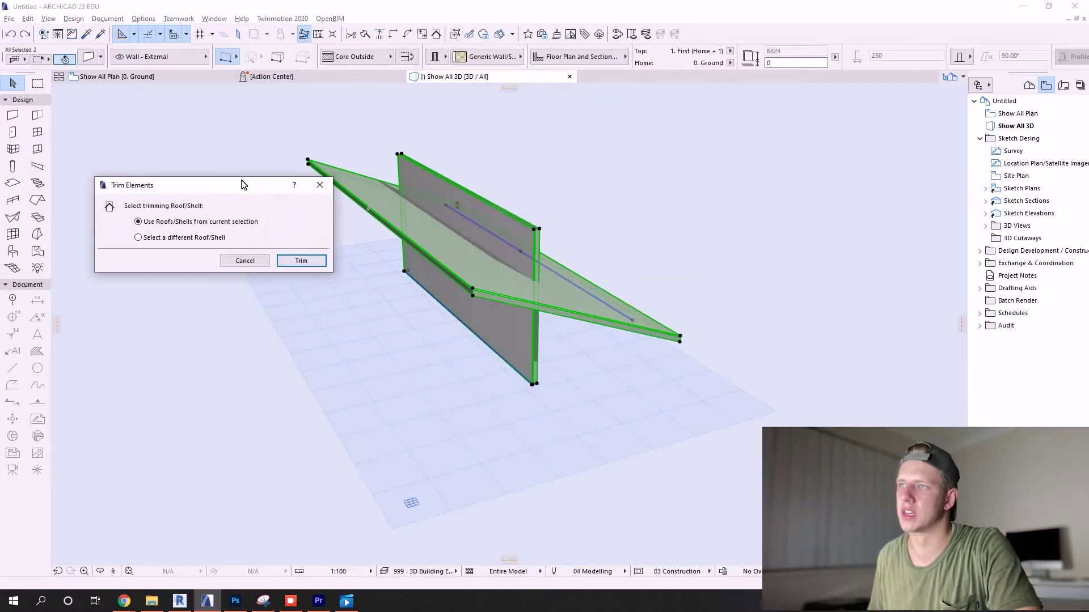
click(306, 263)
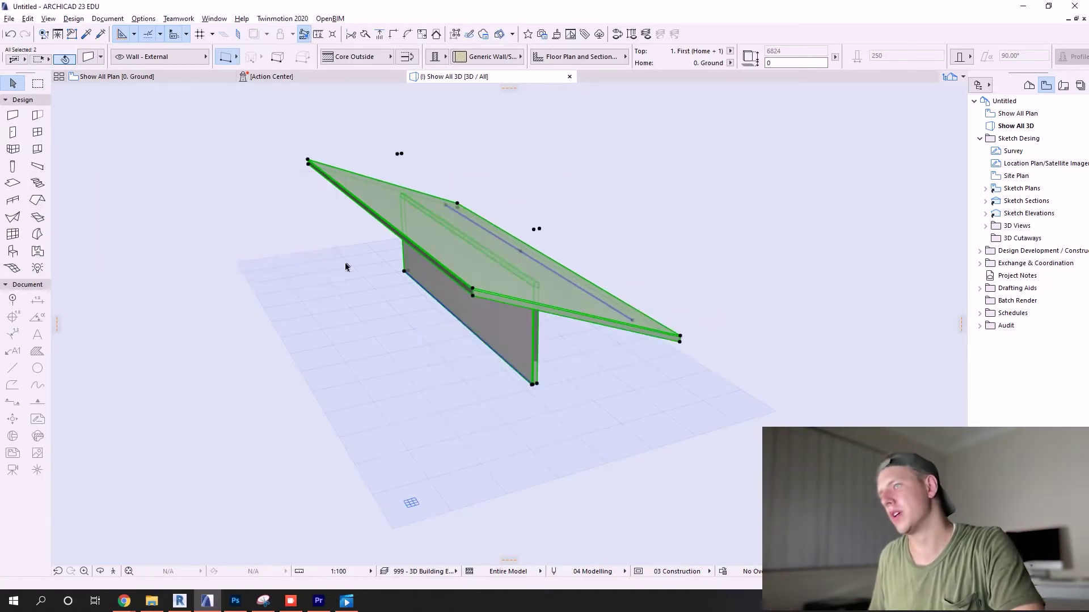
shift+middle_drag(683, 230, 164, 218)
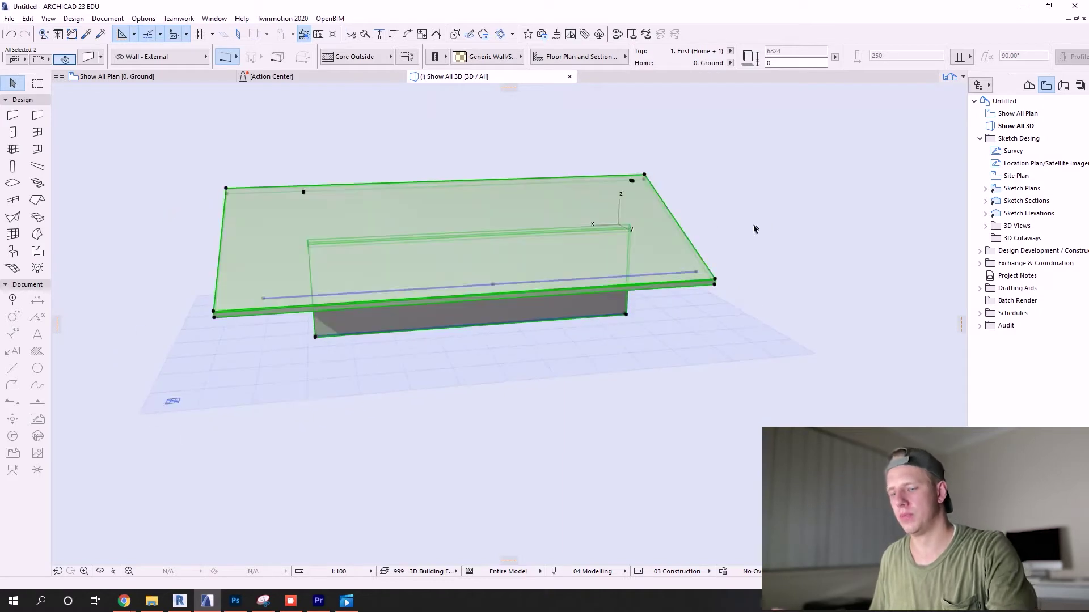
shift+middle_drag(787, 226, 547, 246)
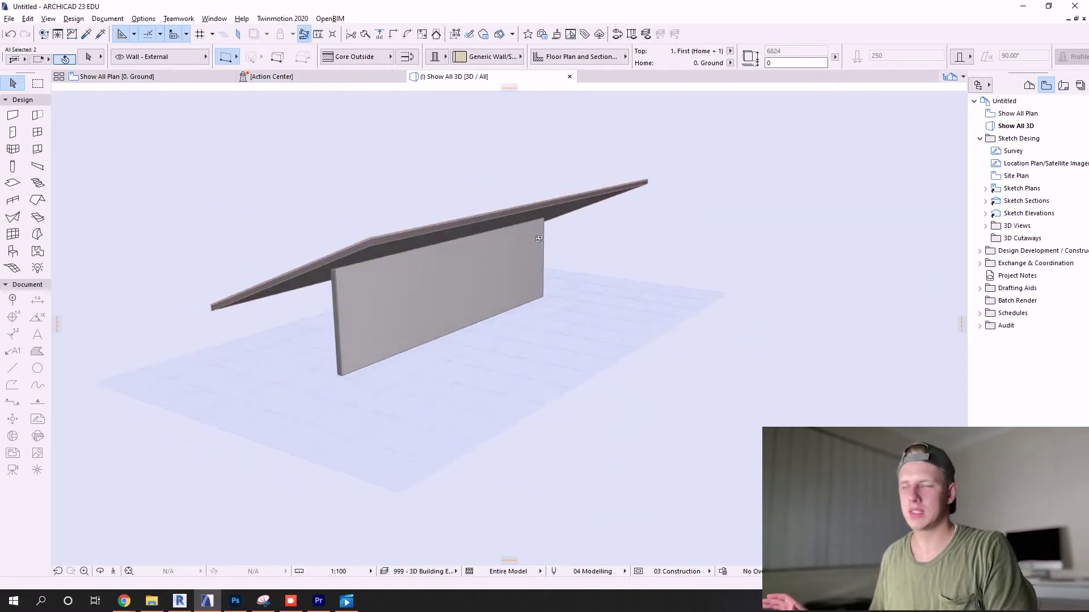
key(Escape)
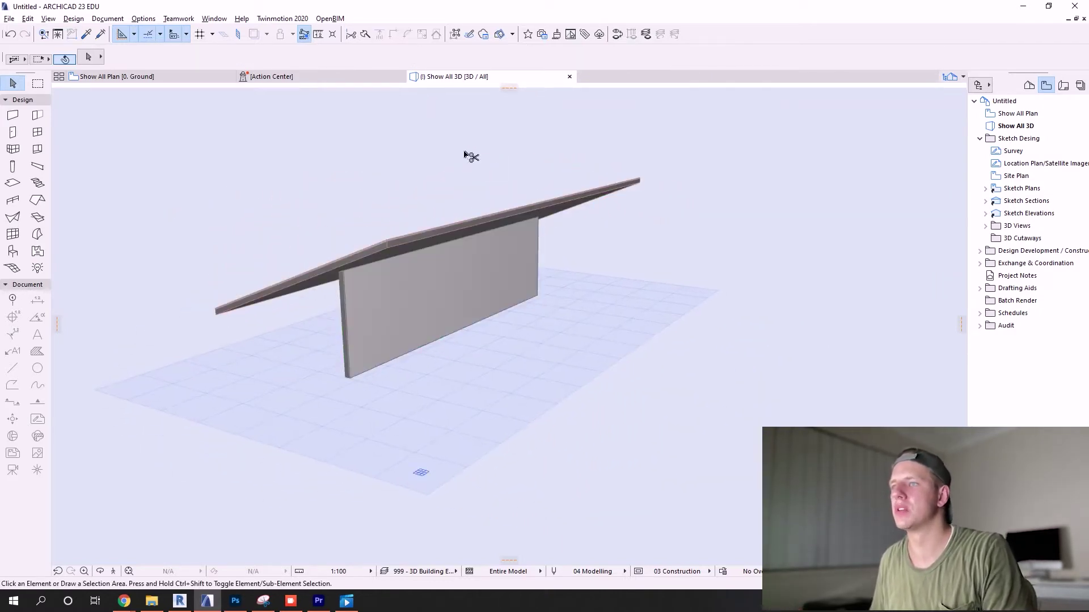
key(ctrl+z)
shift+middle_drag(475, 210, 465, 187)
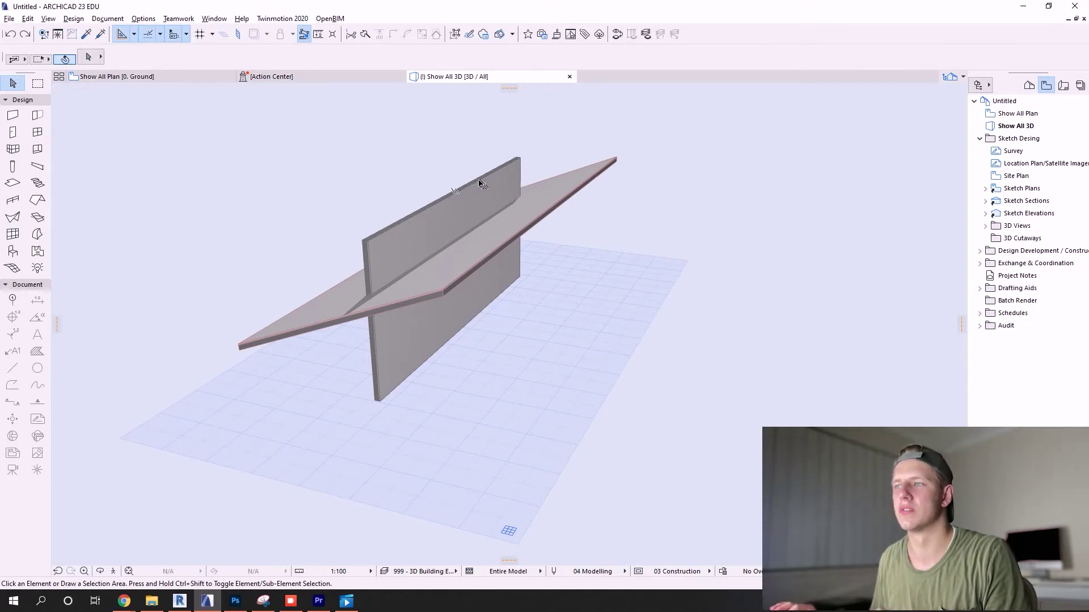
click(507, 288)
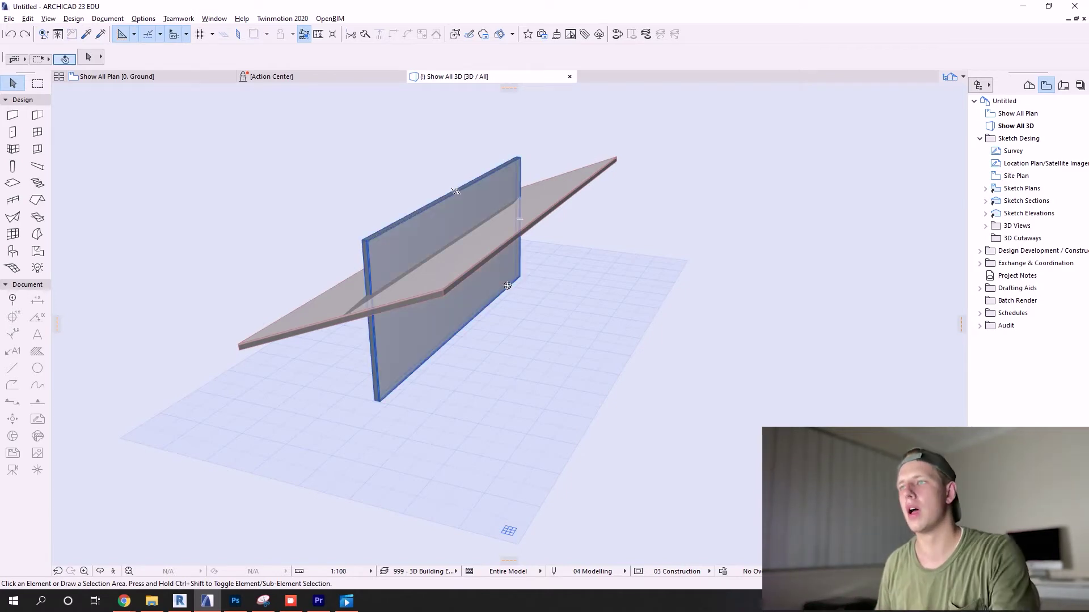
shift+middle_drag(508, 286, 523, 279)
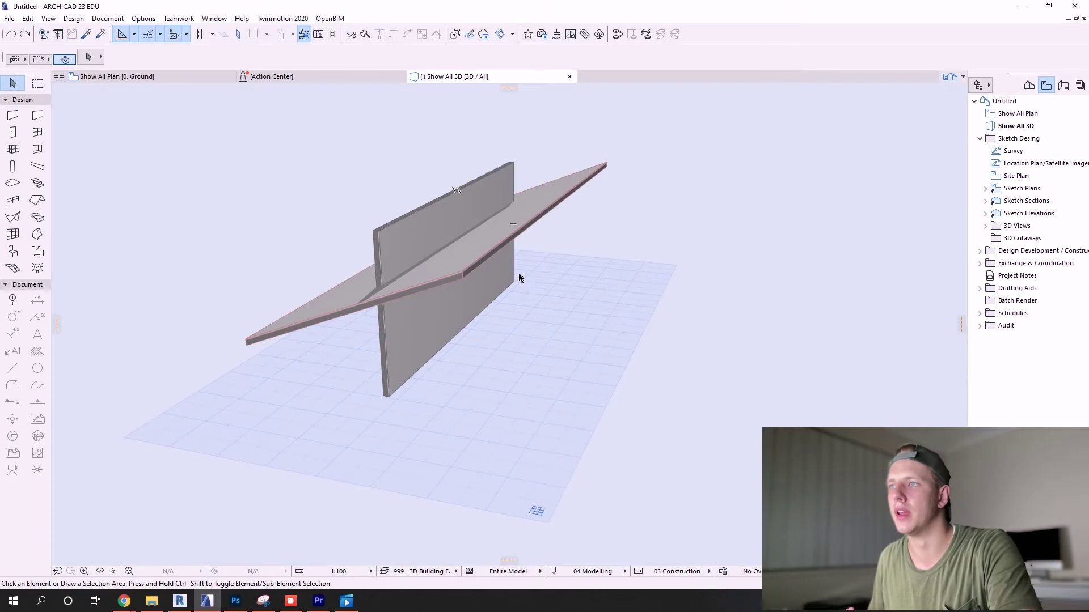
scroll(620, 226, down, 3)
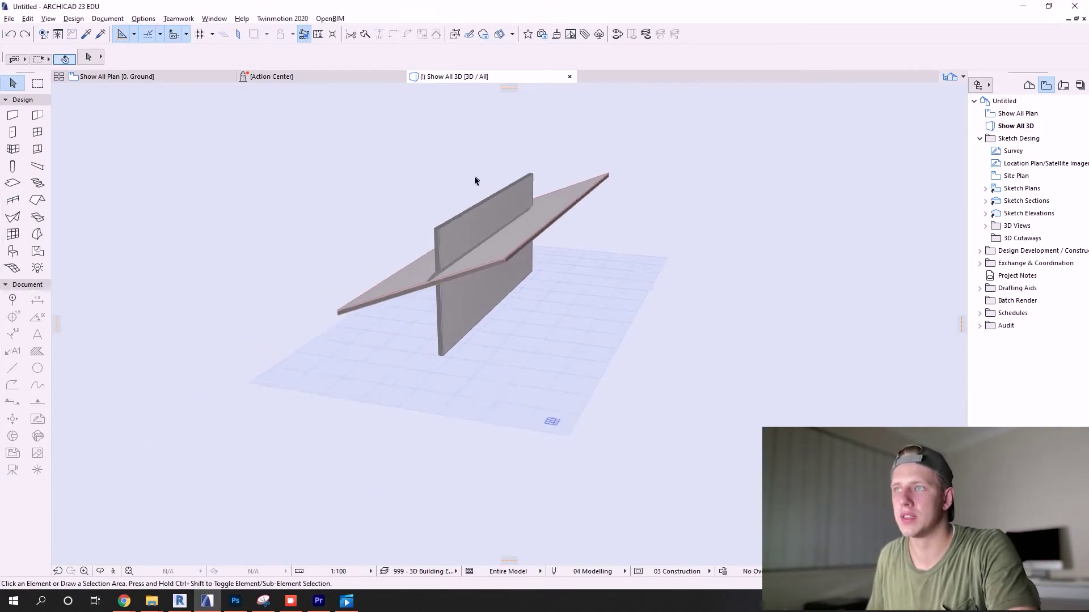
scroll(475, 180, up, 2)
shift+middle_drag(518, 260, 512, 259)
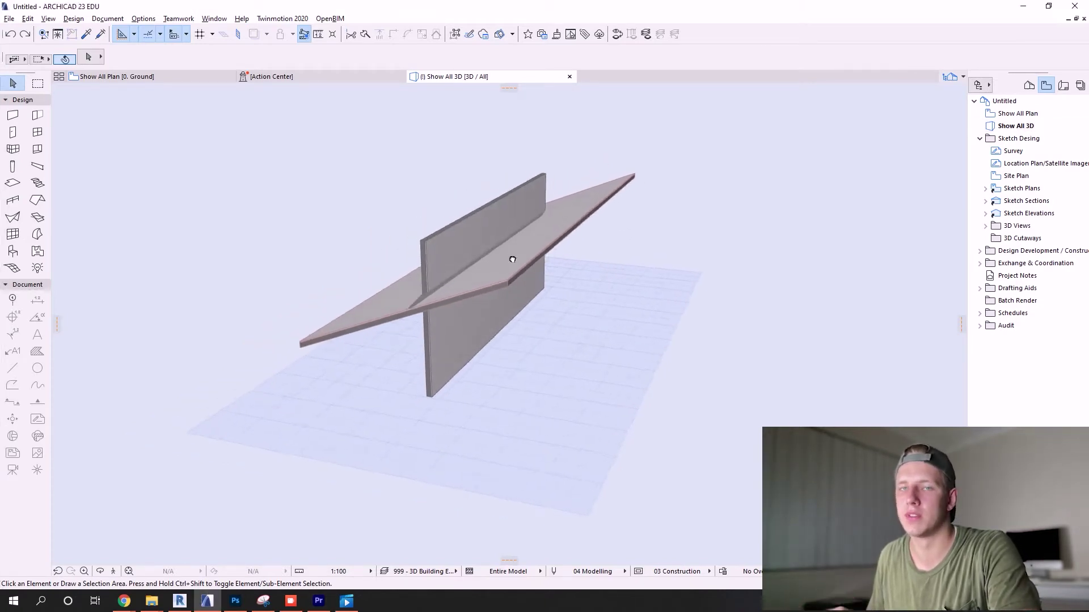
click(459, 234)
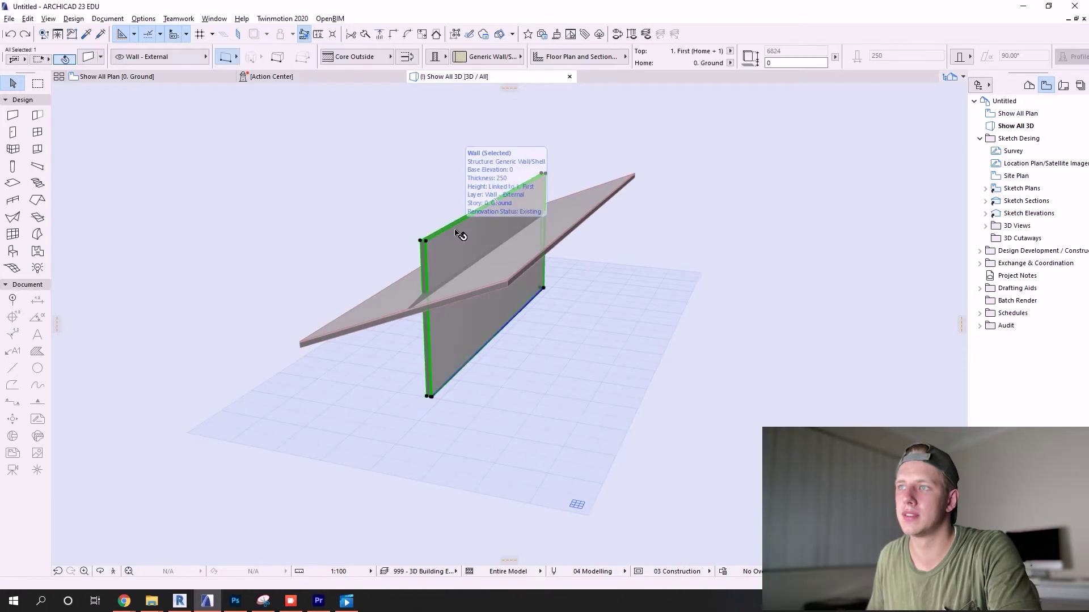
shift+click(567, 236)
right_click(523, 212)
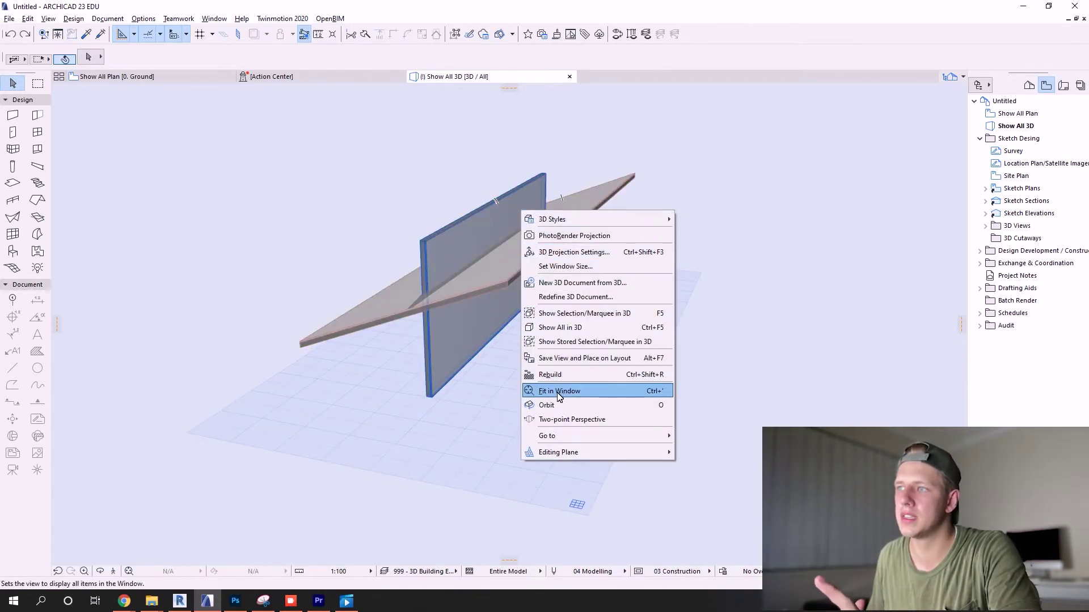
click(482, 285)
Step: Select the roof and wall together, open Solid Element Operations for them, and close it, clearing the selection
click(483, 288)
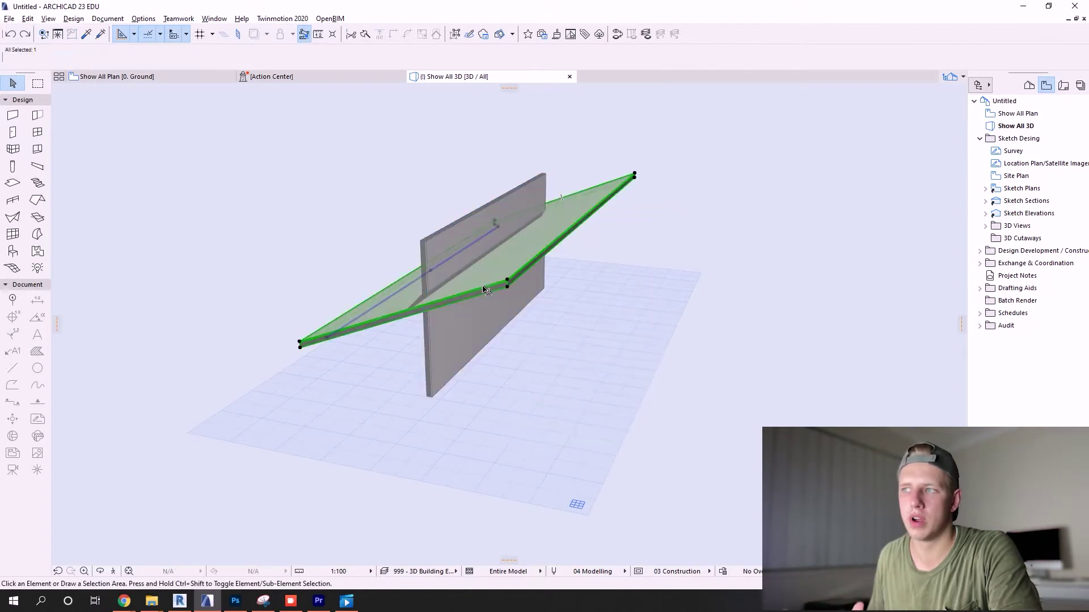
shift+click(444, 237)
right_click(440, 238)
mouse_move(507, 361)
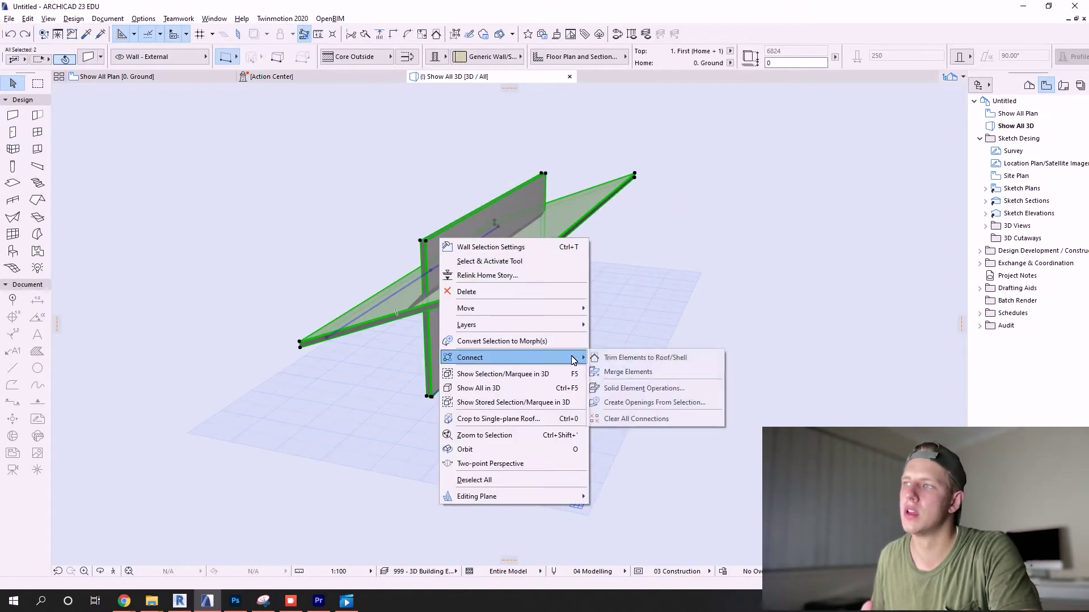
click(622, 386)
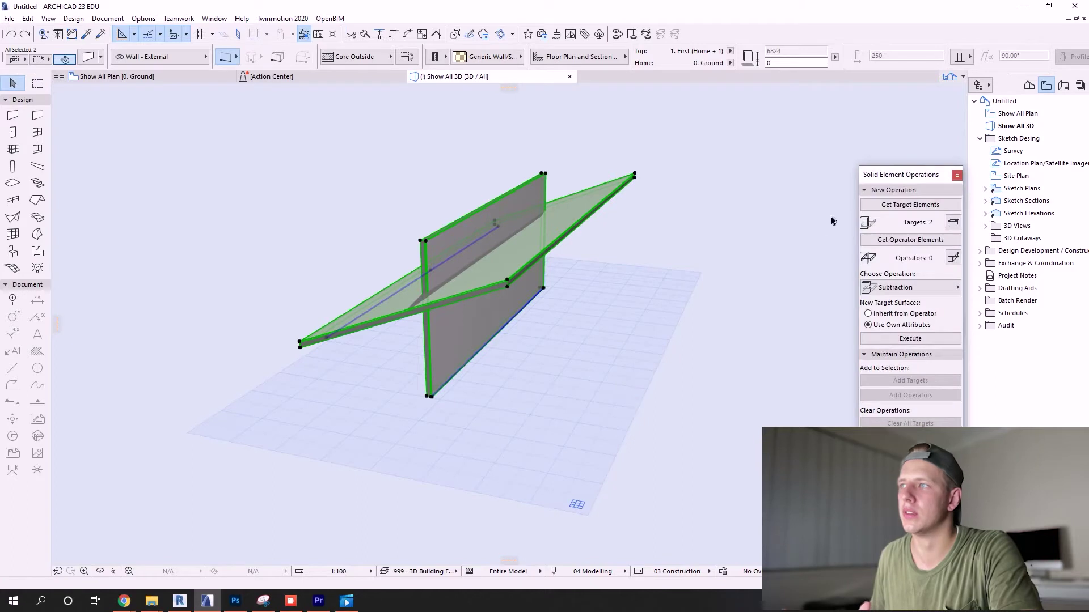
drag(890, 180, 716, 131)
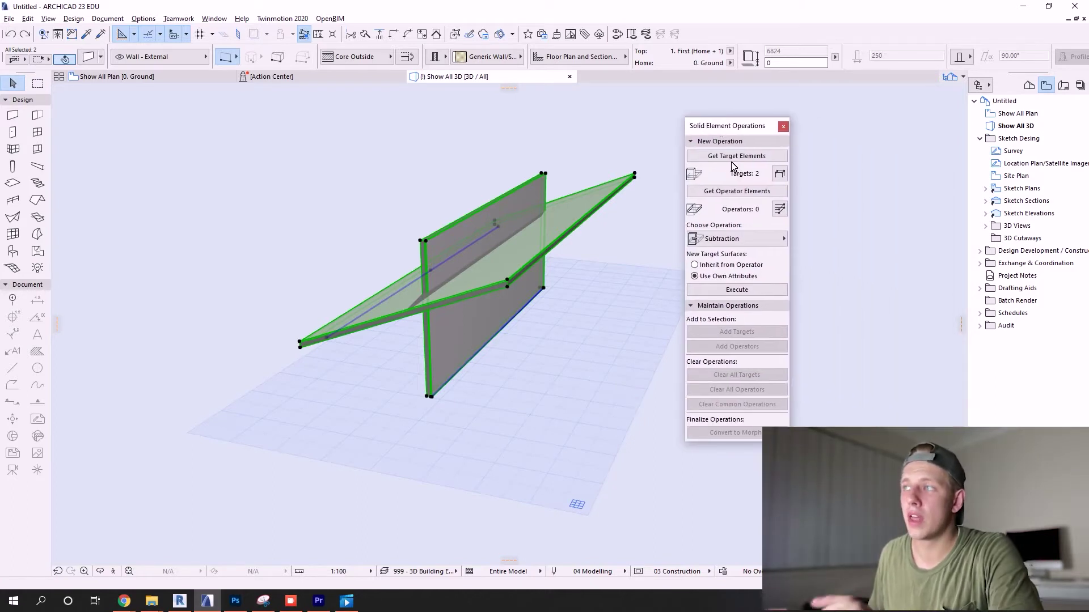
click(783, 127)
click(668, 190)
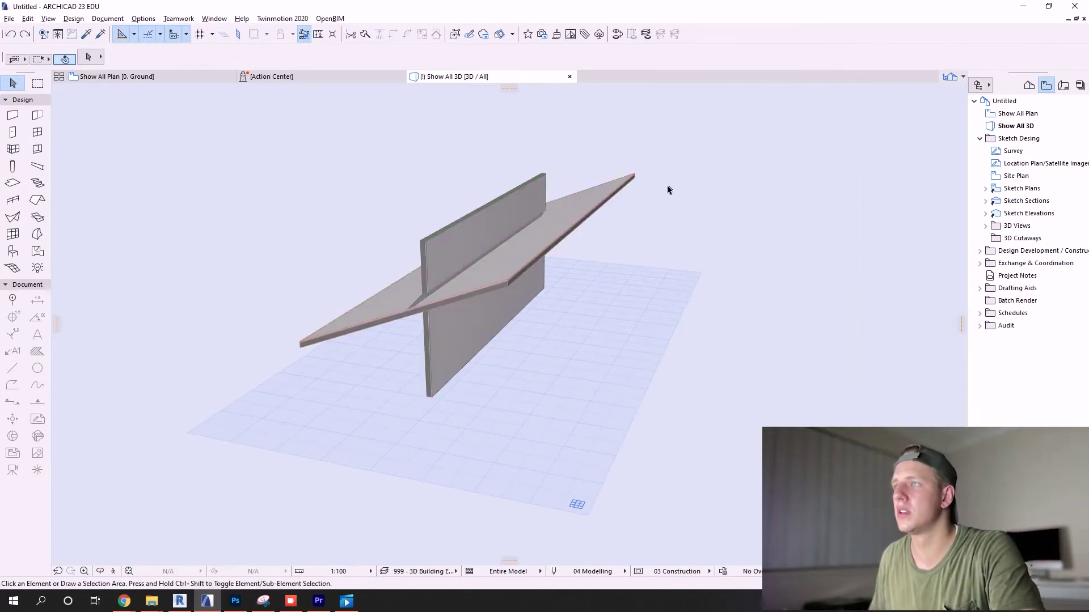
Step: Open Solid Element Operations, move its palette clear of the model, and review the available operations, keeping Subtraction
click(74, 18)
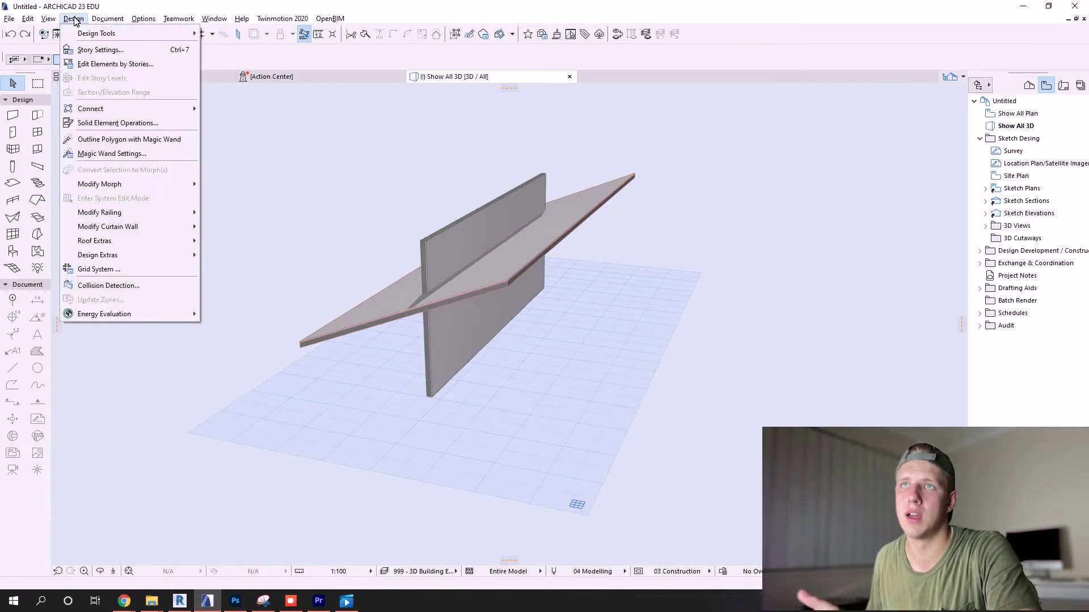
click(97, 124)
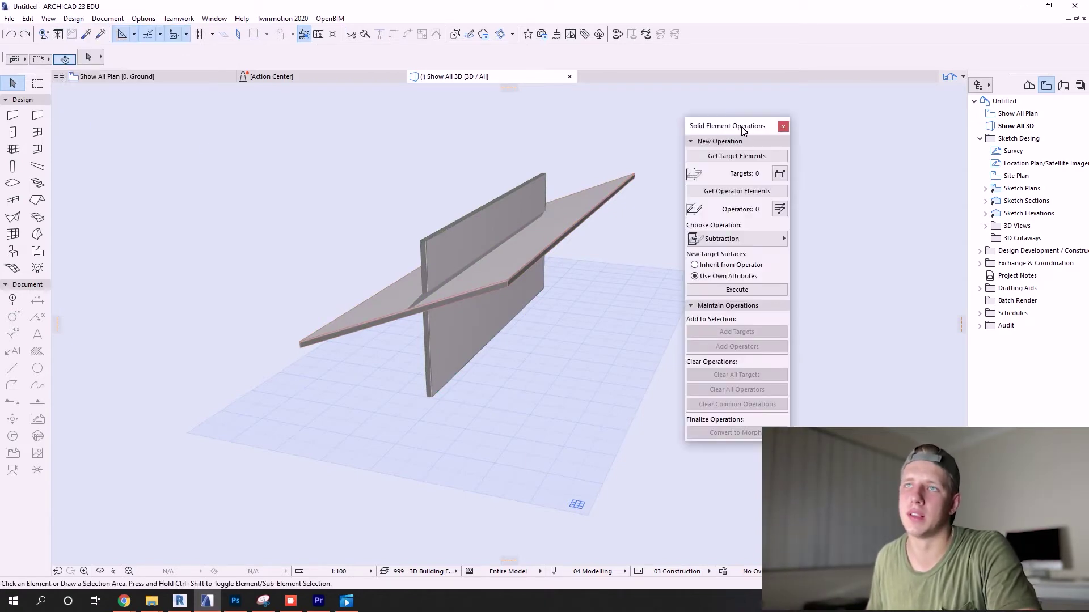
drag(743, 130, 791, 130)
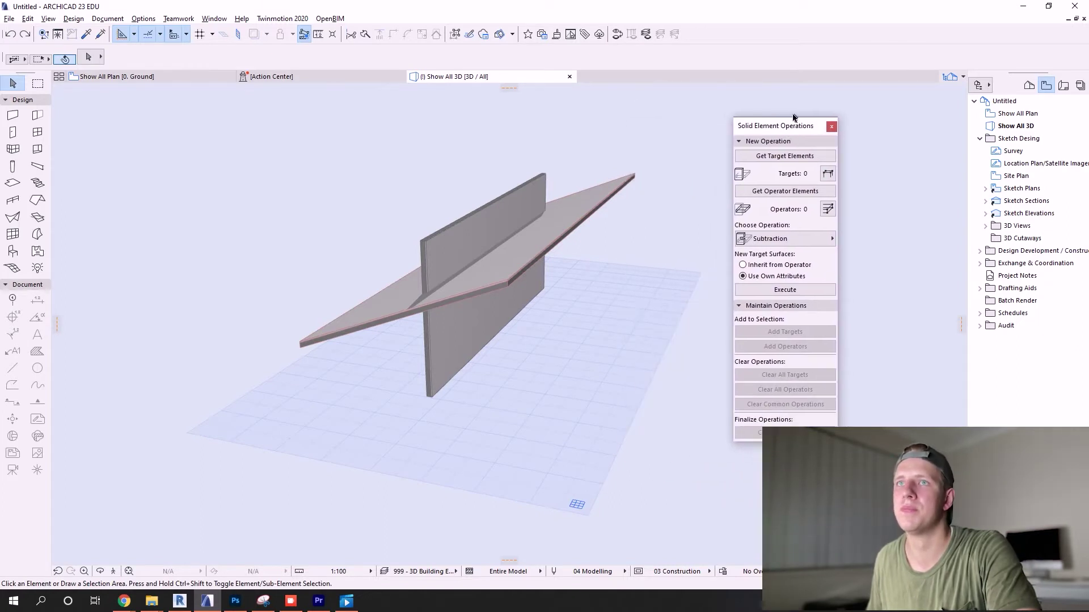
click(577, 216)
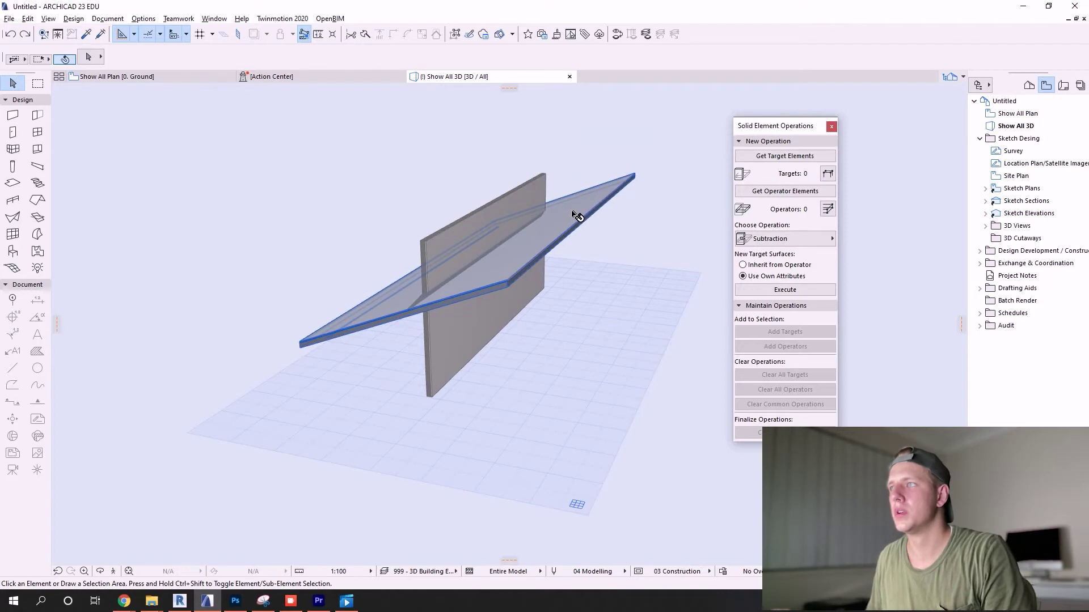
shift+middle_drag(572, 158, 579, 161)
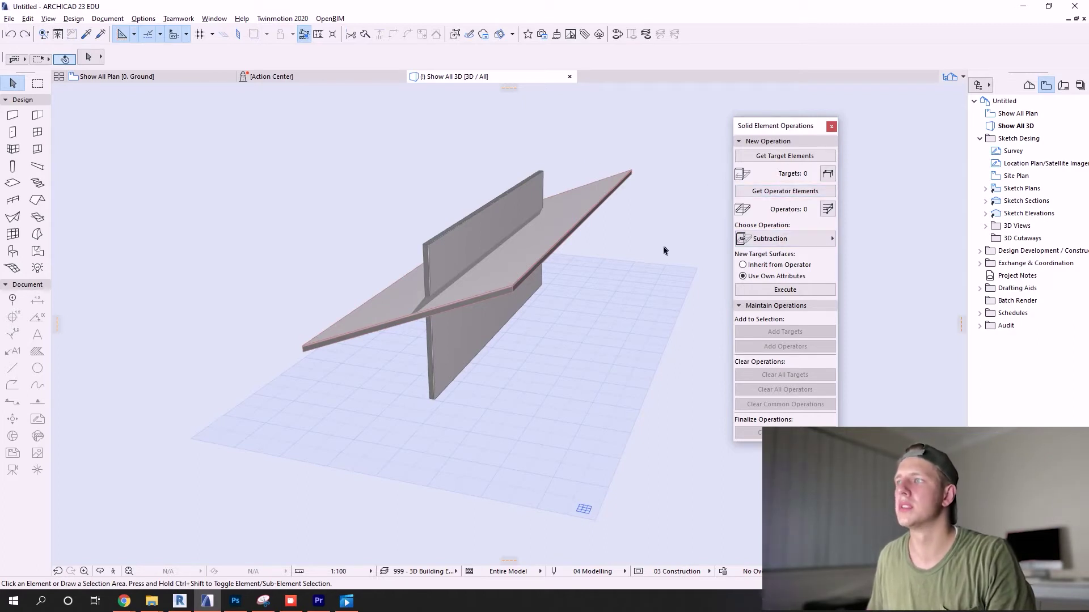
click(768, 239)
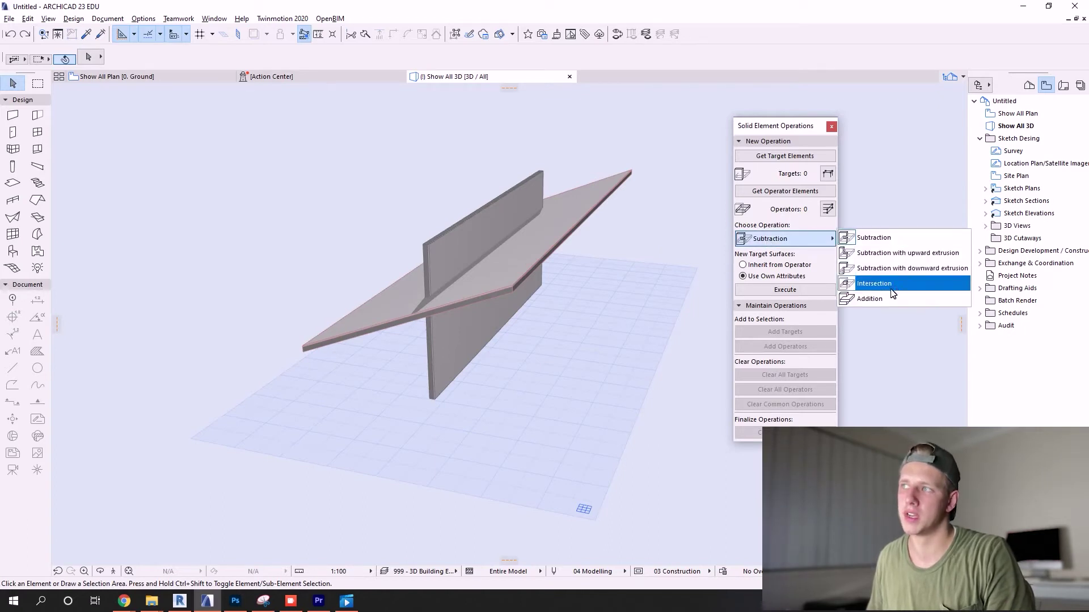
click(812, 240)
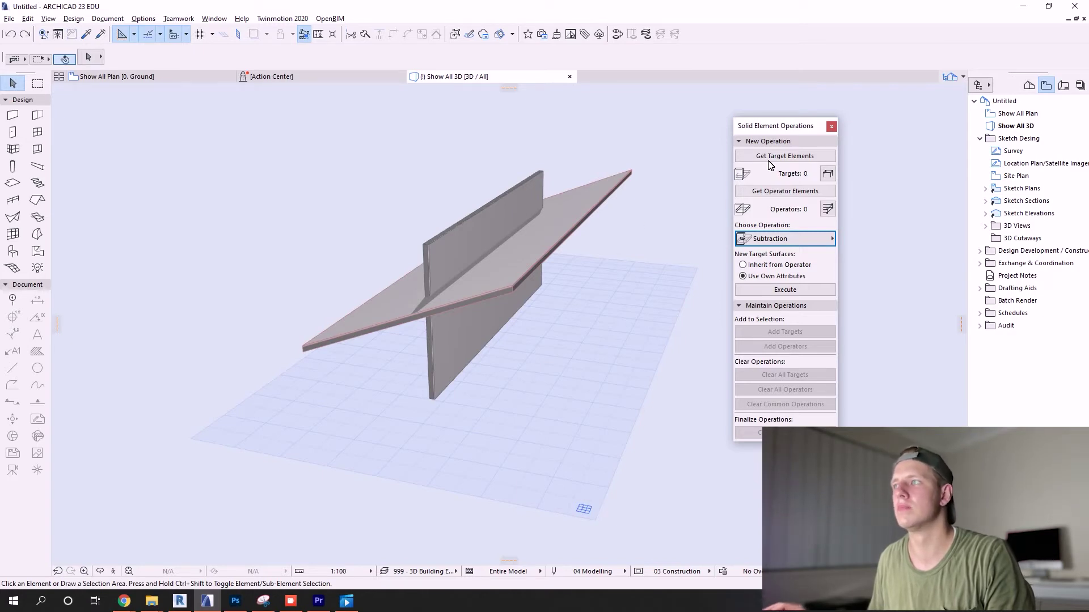
Step: Assign the wall as the target element and the sloped roof as the operator element
click(500, 204)
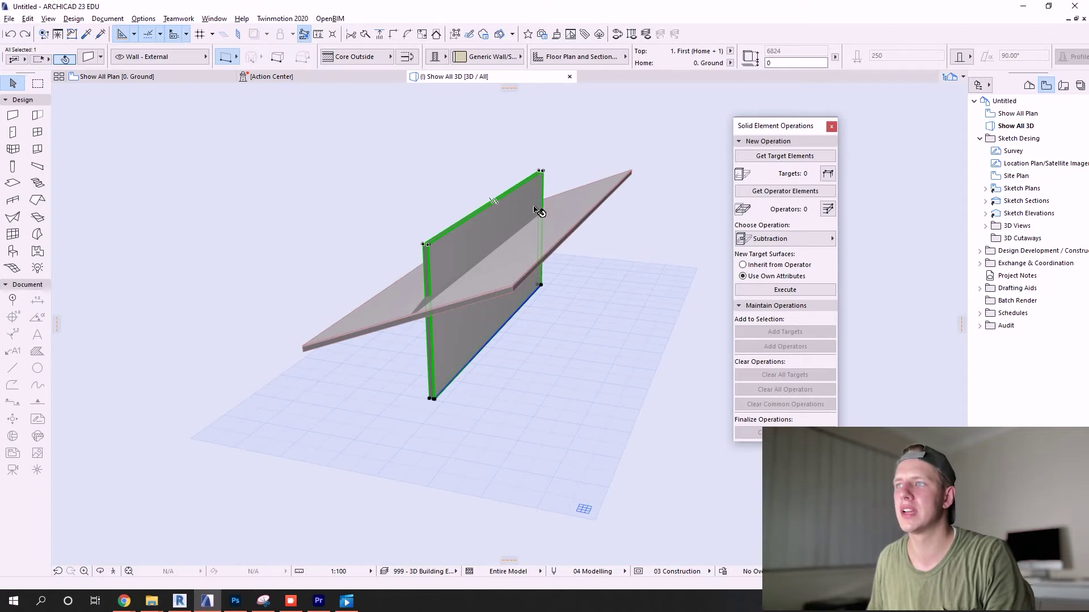
click(780, 160)
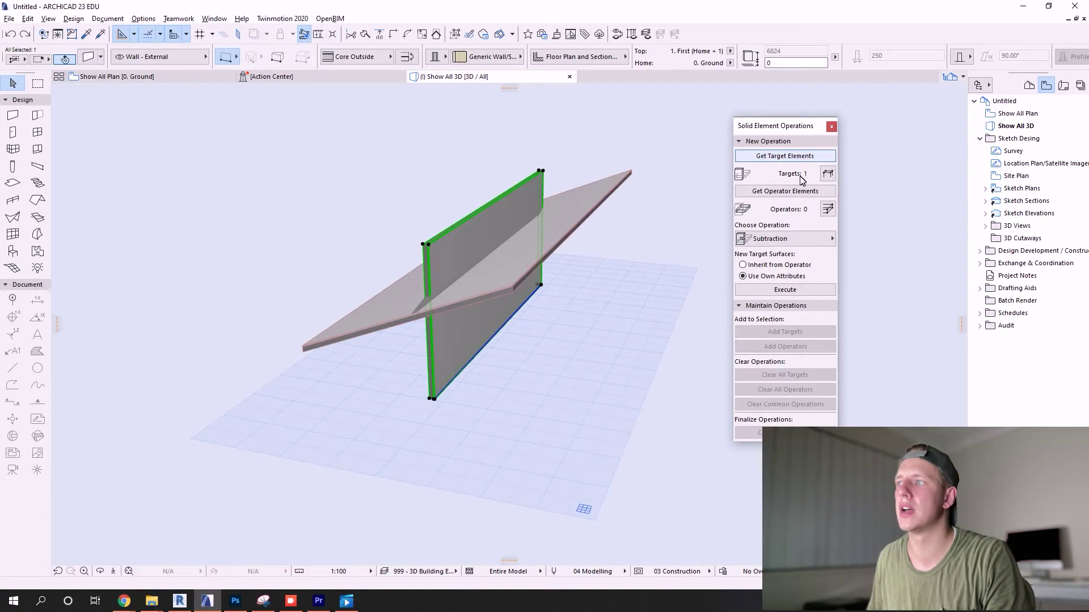
click(614, 192)
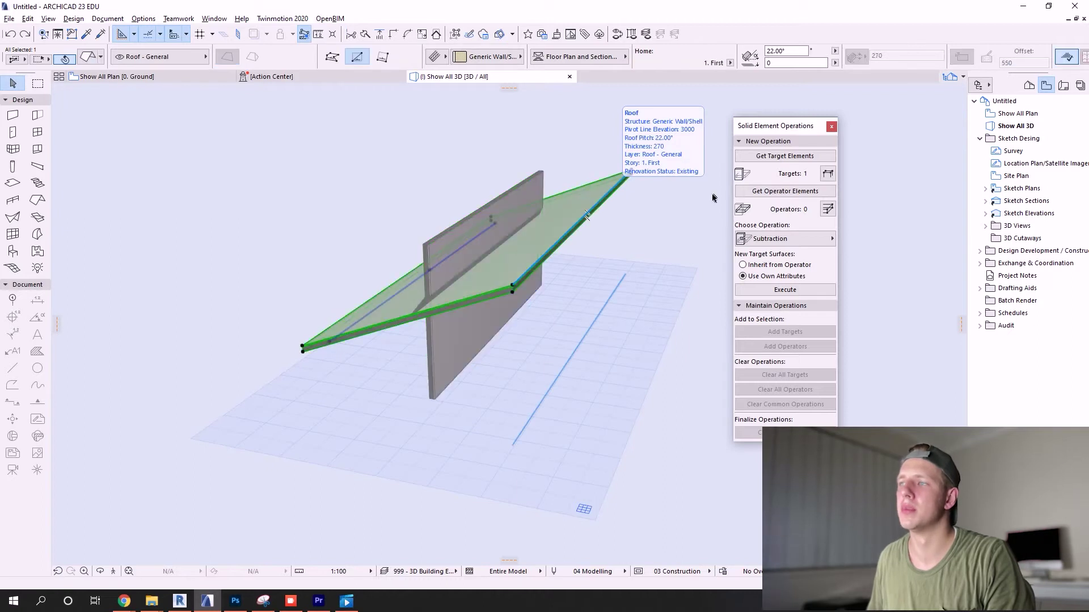
click(763, 196)
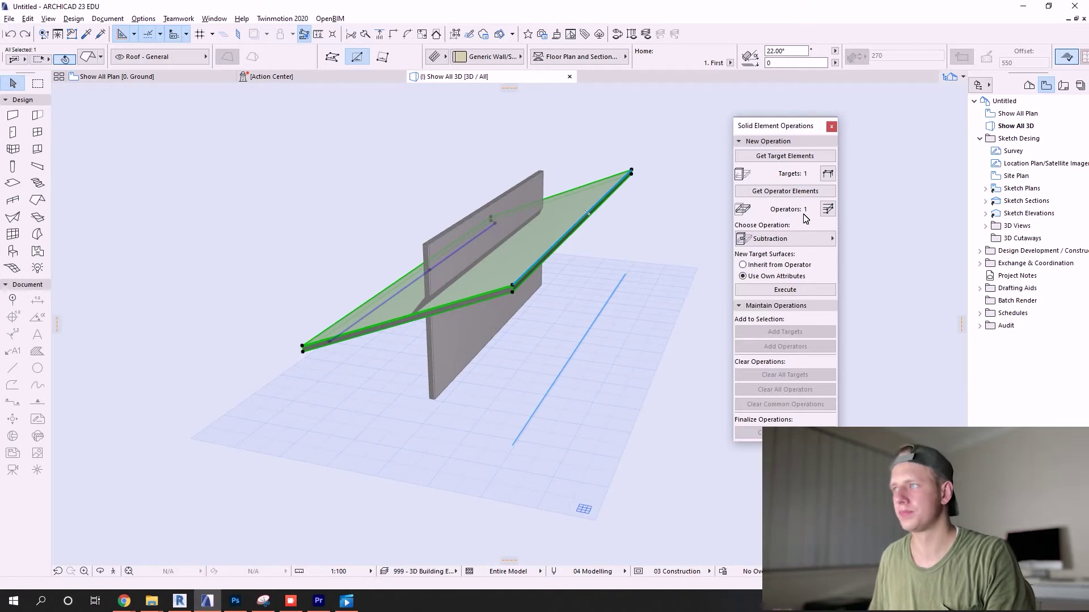
Step: Execute Subtraction with upward extrusion on the wall, inspect the cut beneath the roof, and undo the operation
click(786, 243)
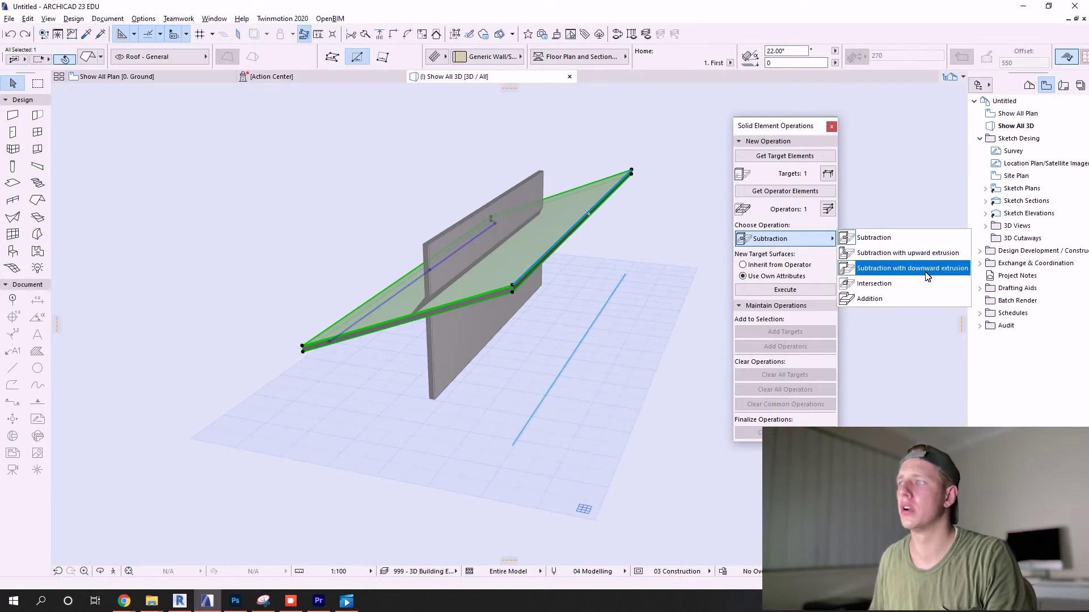
click(887, 255)
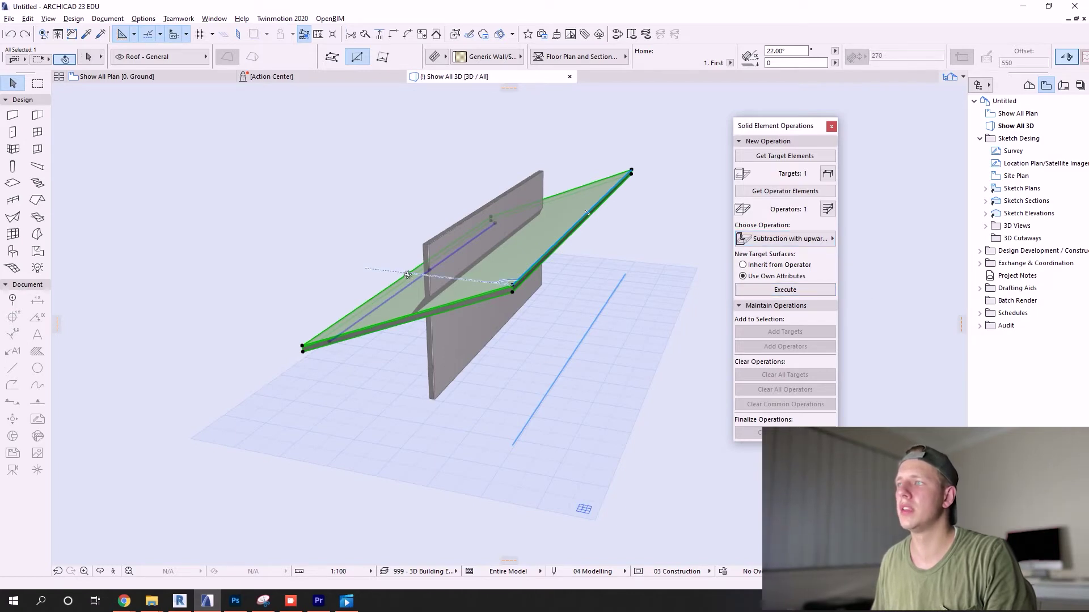
shift+middle_drag(406, 271, 450, 258)
click(783, 289)
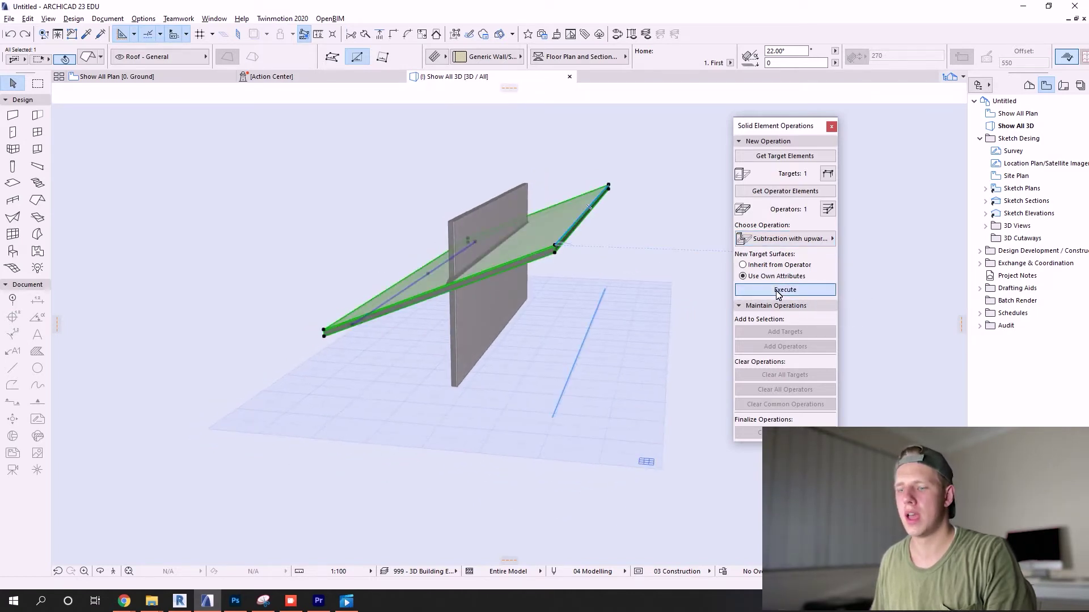
shift+middle_drag(516, 241, 493, 240)
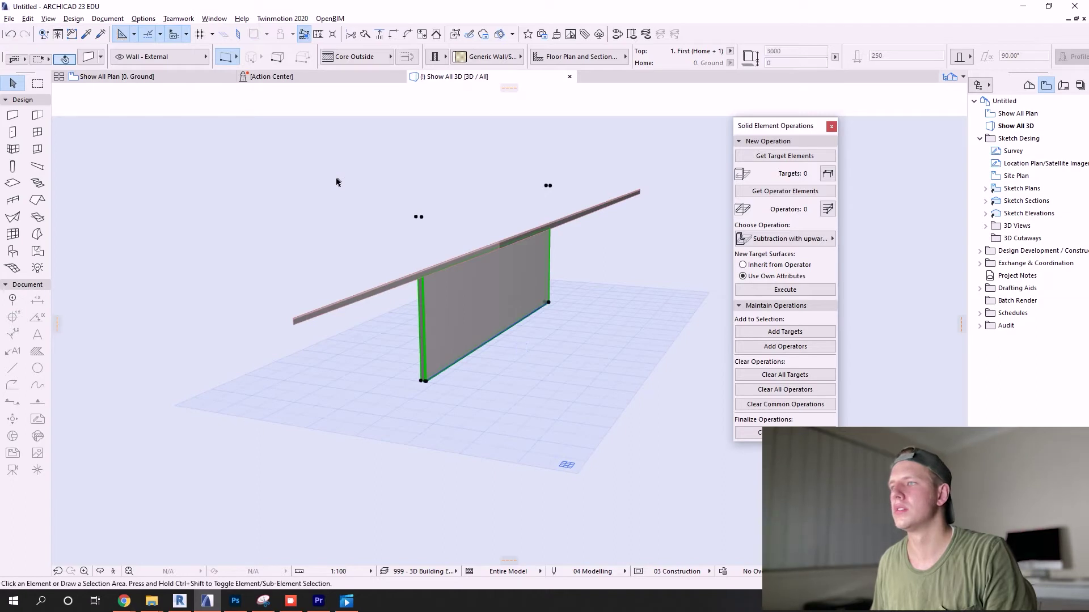
click(337, 179)
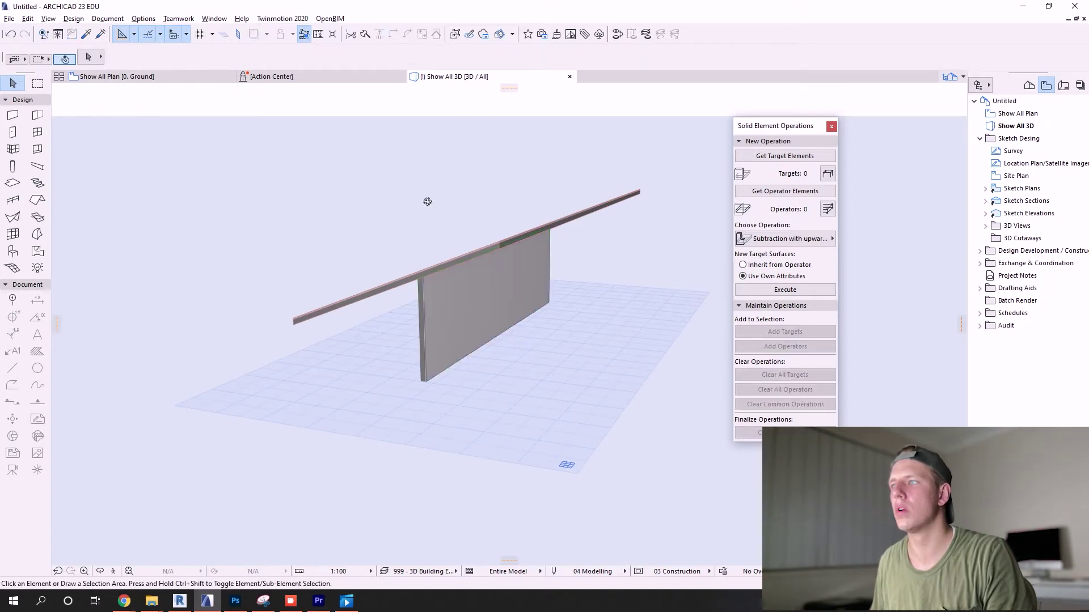
drag(428, 202, 410, 197)
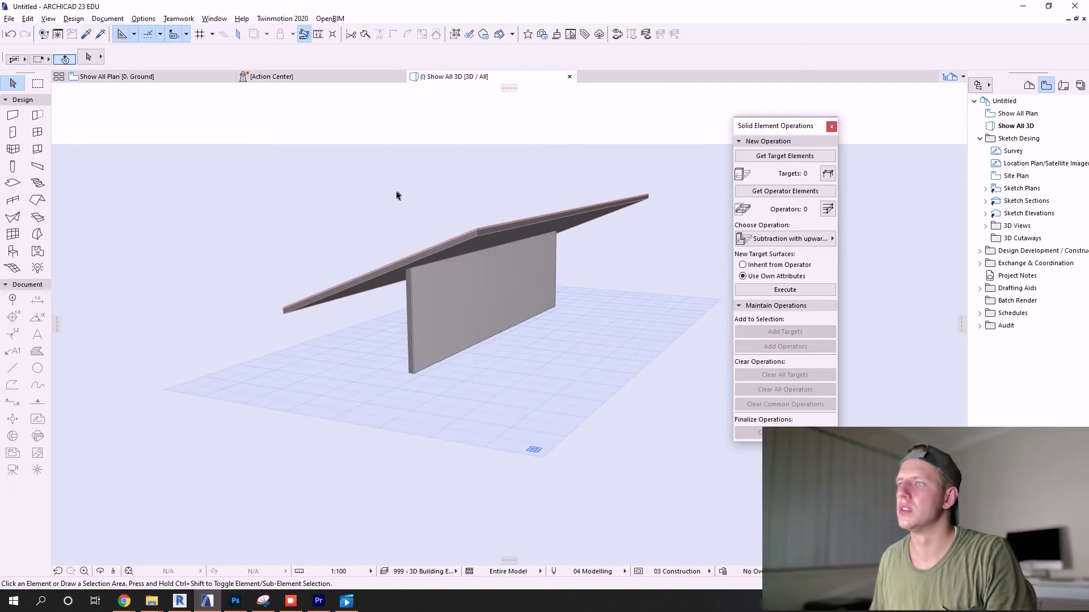
key(ctrl+z)
key(ctrl+z)
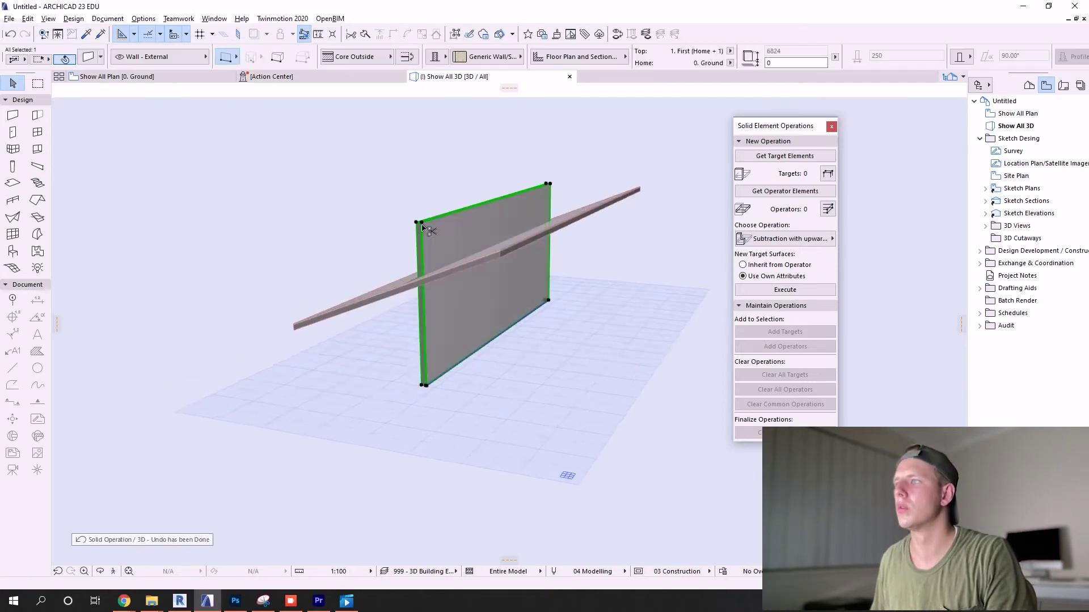
Step: Set the restored wall as the target again and the roof as its operator
click(784, 156)
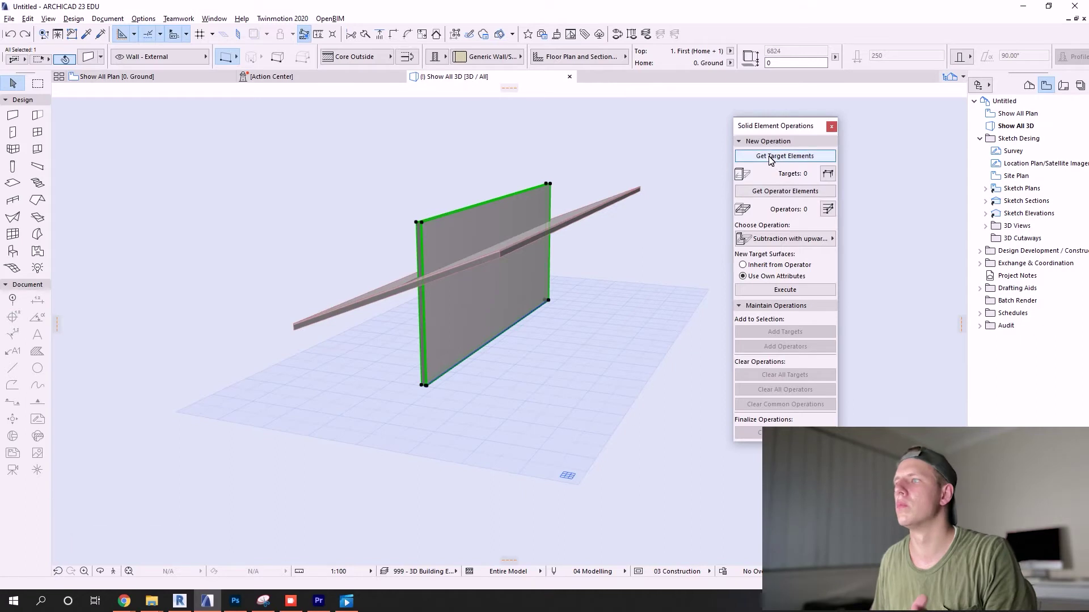
click(610, 203)
click(785, 191)
Step: Execute Subtraction with downward extrusion on the wall, inspect the part left above the roof, and undo it
click(795, 240)
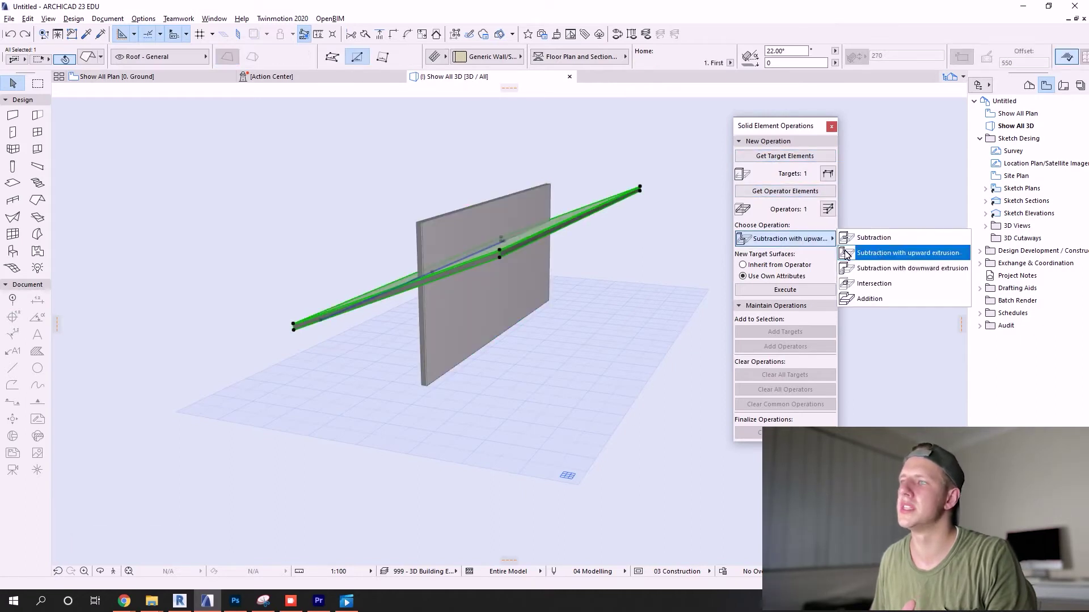
click(888, 268)
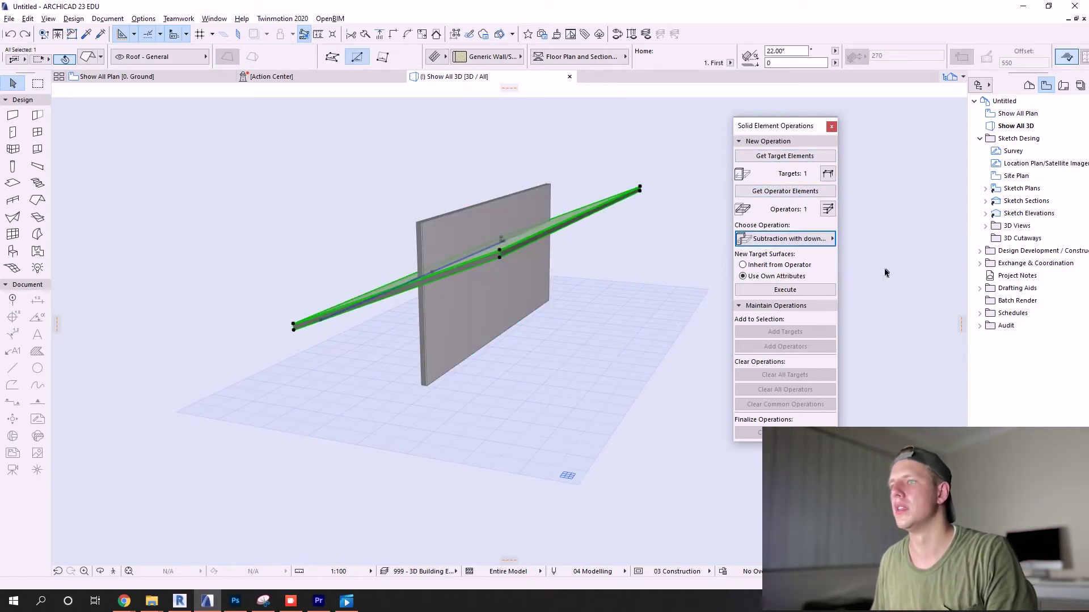
click(788, 293)
shift+middle_drag(500, 228, 508, 275)
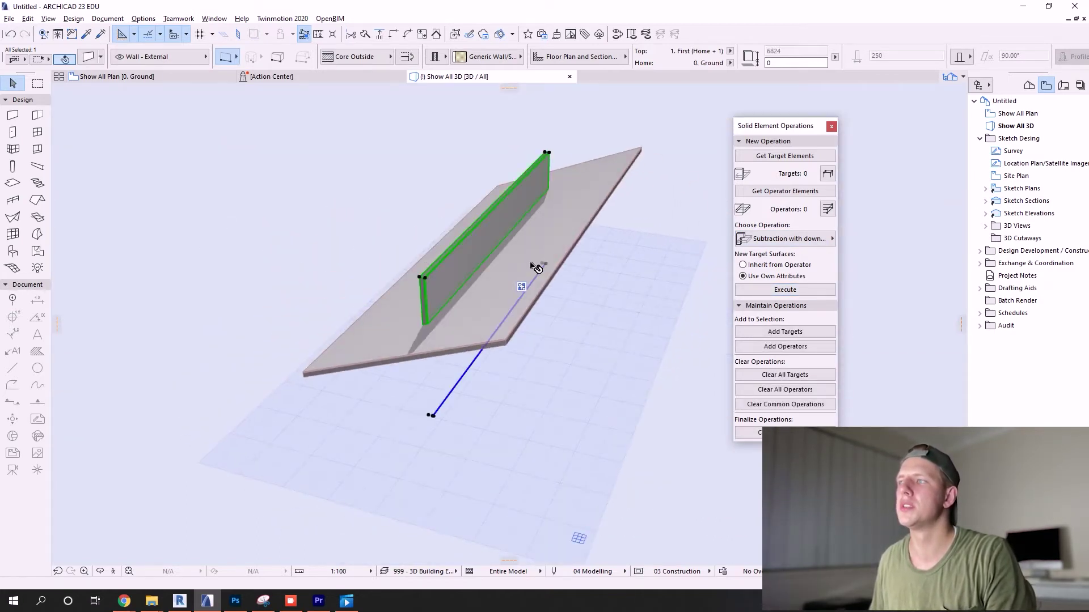
key(ctrl+z)
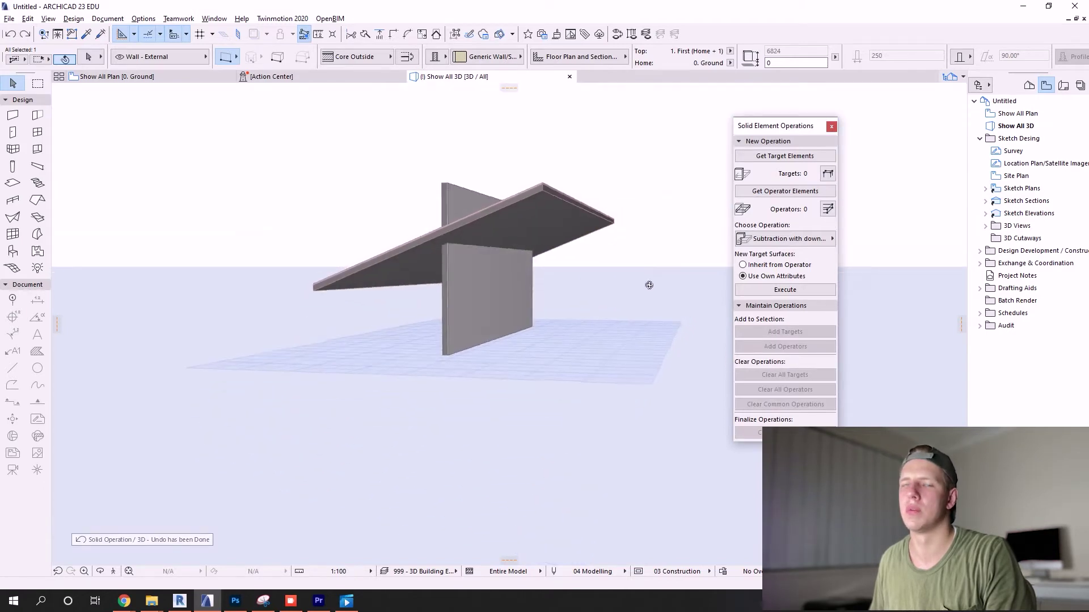
shift+middle_drag(648, 285, 606, 316)
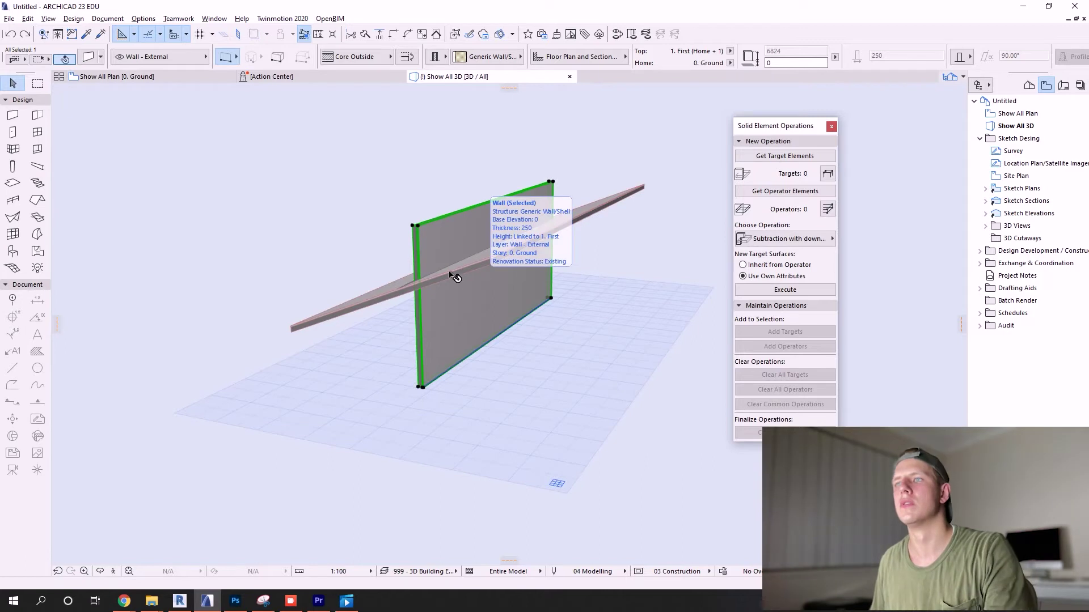
Step: On the ground floor plan, draw a horizontal extruded shell below the existing roof and place a straight stair beneath the shell
click(140, 76)
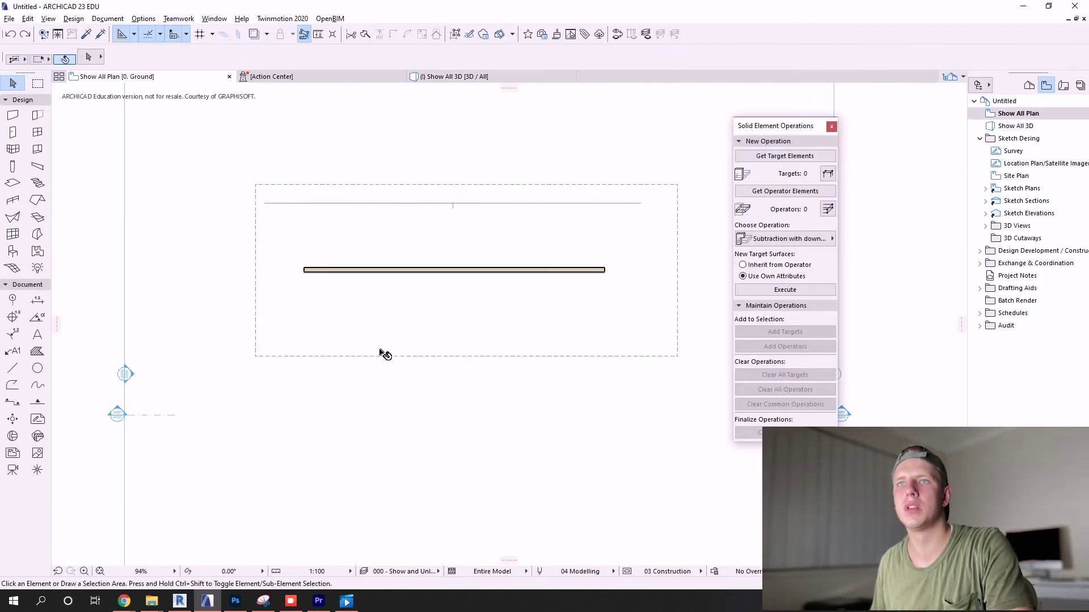
scroll(385, 354, down, 4)
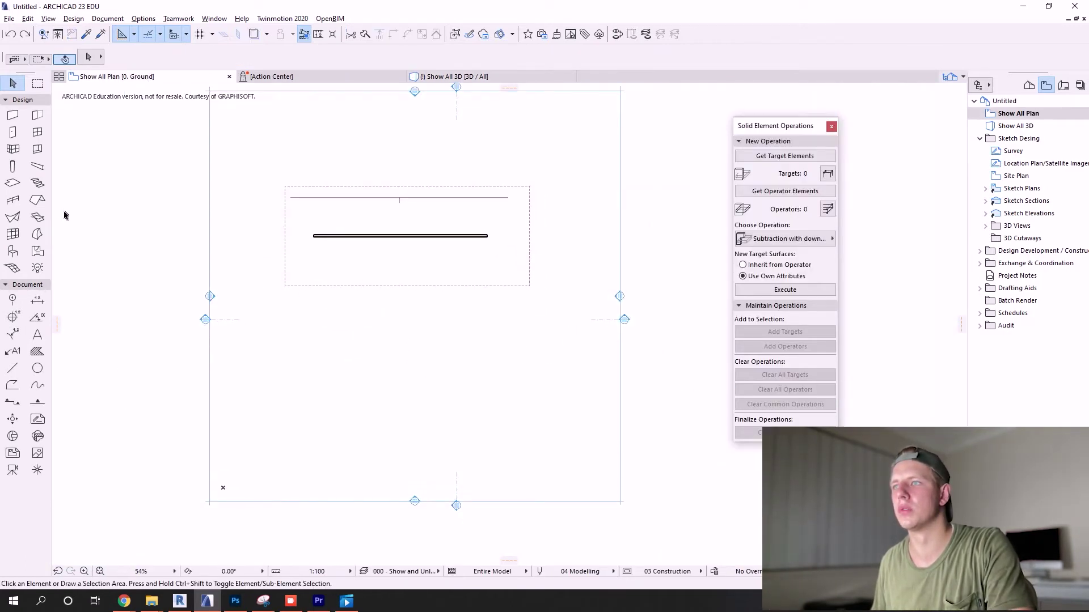
click(12, 217)
click(312, 340)
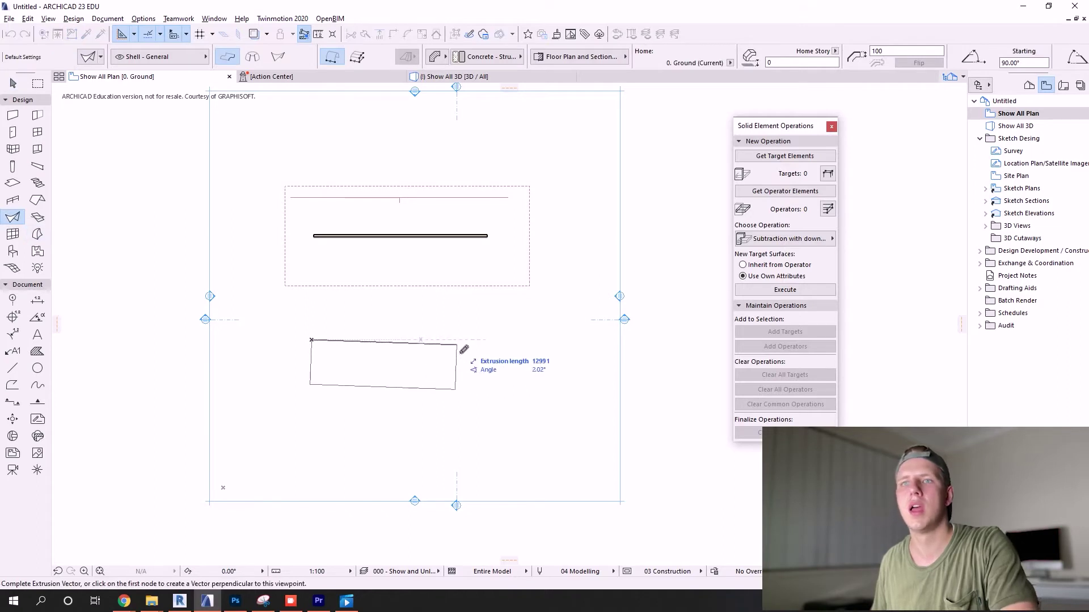
click(481, 341)
click(479, 395)
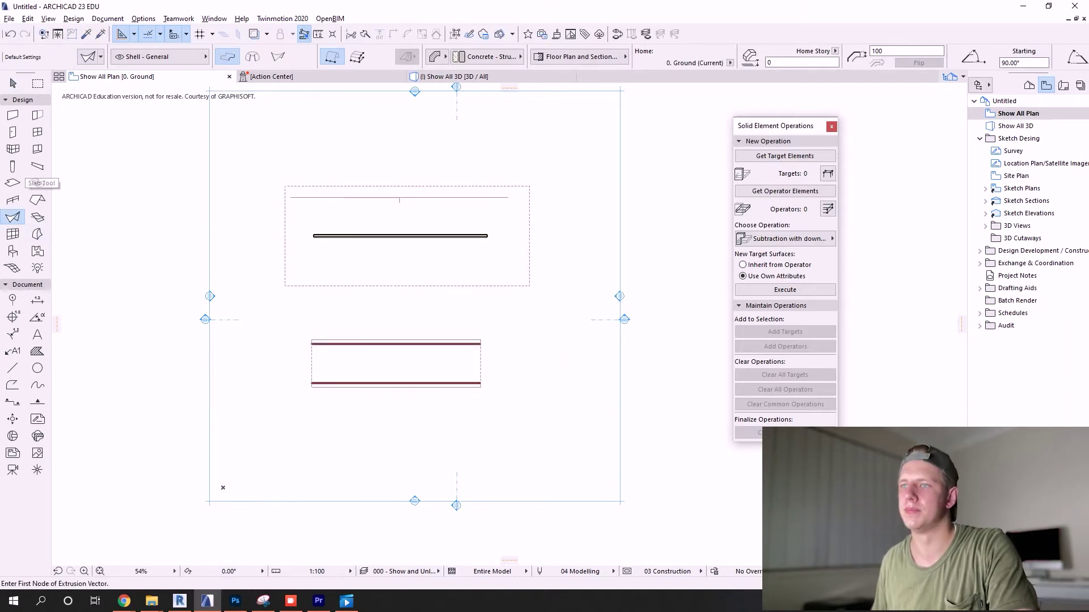
click(37, 182)
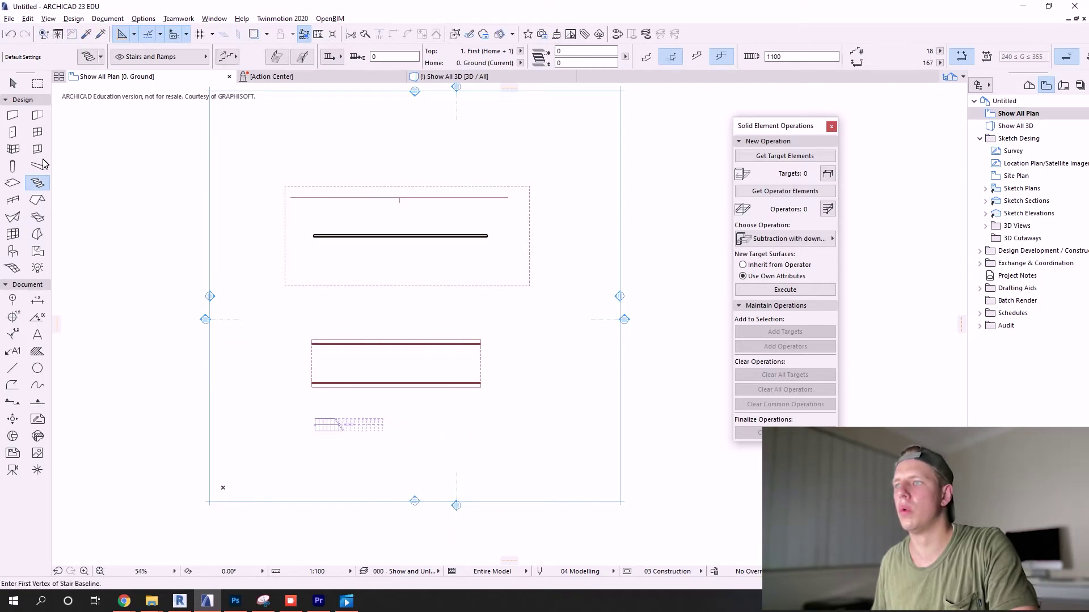
Step: Draw an external wall across the full width of the shell, near its right end
click(13, 115)
scroll(451, 363, up, 4)
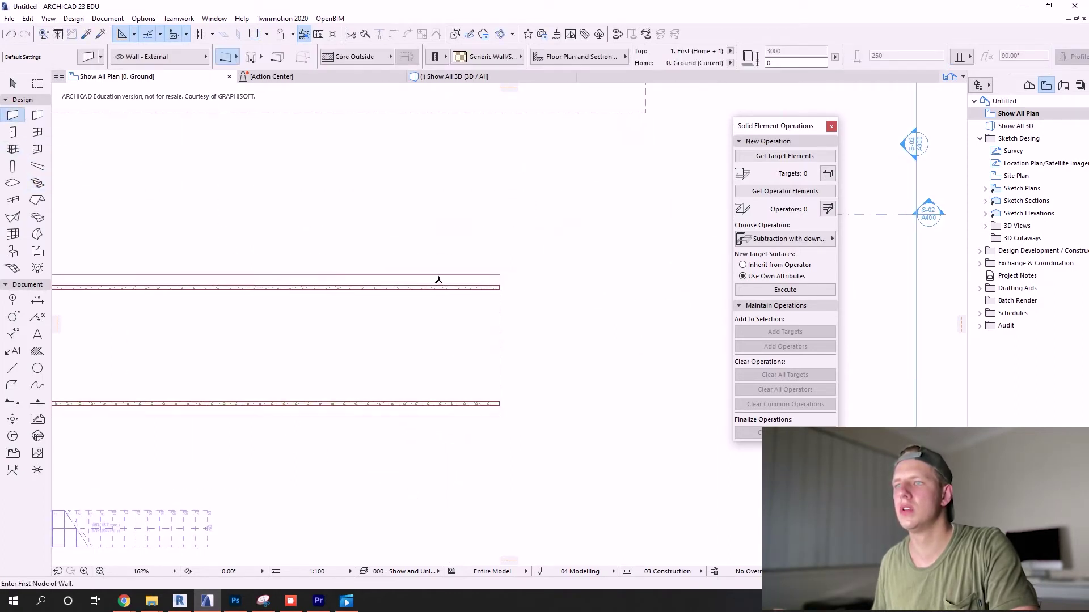
click(437, 277)
click(436, 416)
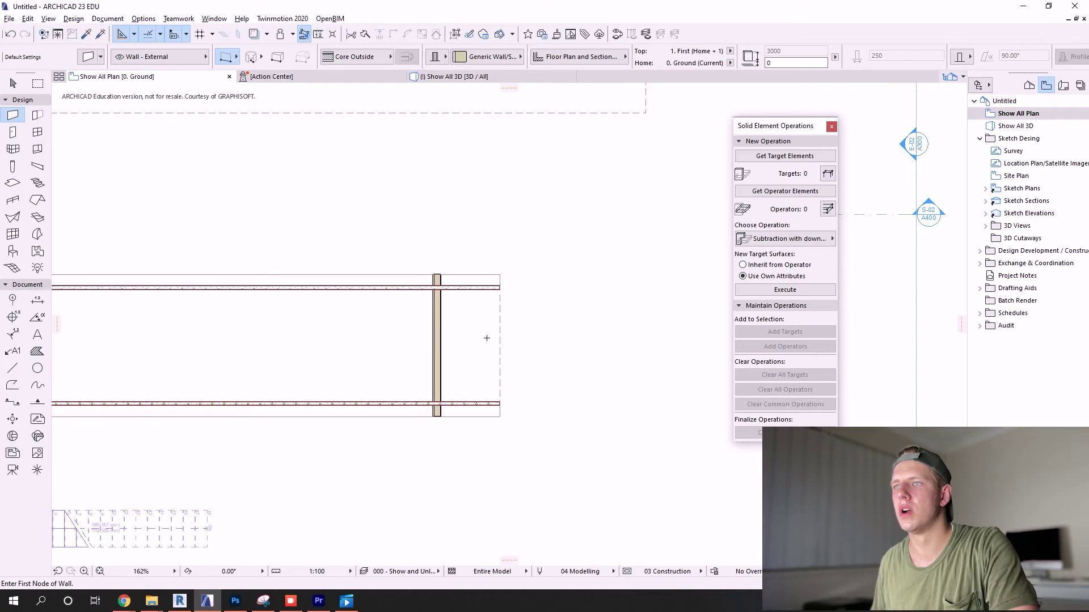
Step: Draw an external wall about 6060 mm long along the lower edge of the stair, from its first to its last riser
scroll(307, 440, down, 3)
scroll(304, 408, up, 7)
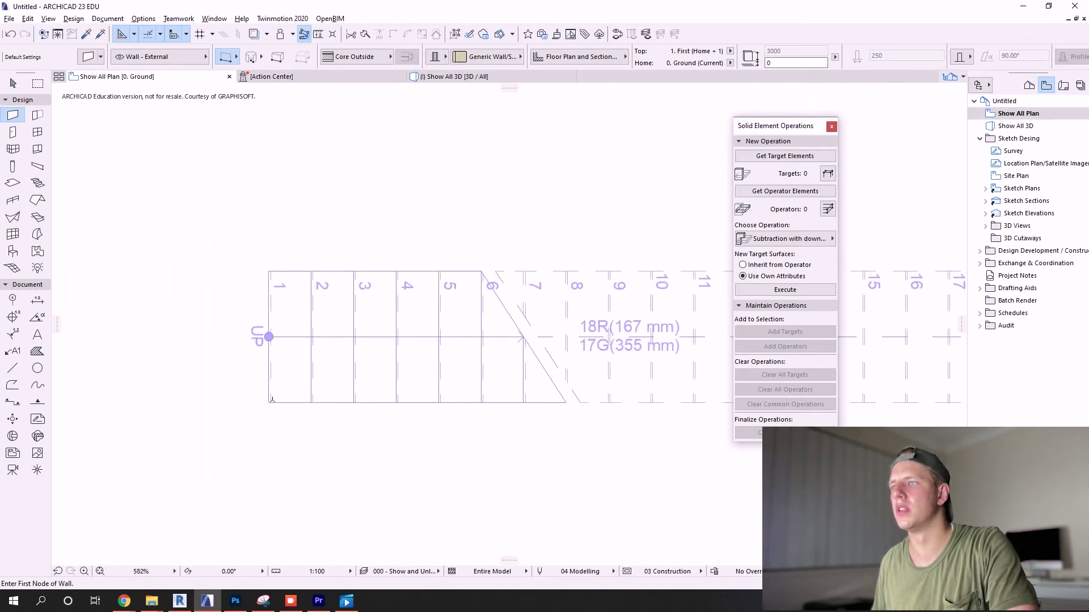
click(269, 402)
scroll(252, 389, down, 5)
scroll(421, 390, up, 5)
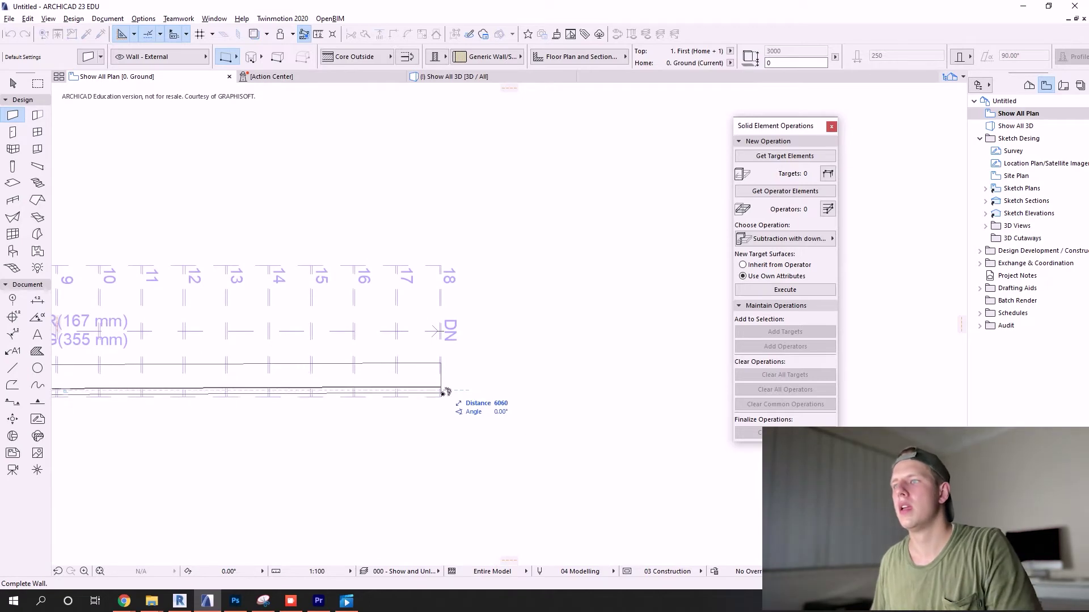
click(443, 393)
scroll(475, 357, down, 5)
key(Escape)
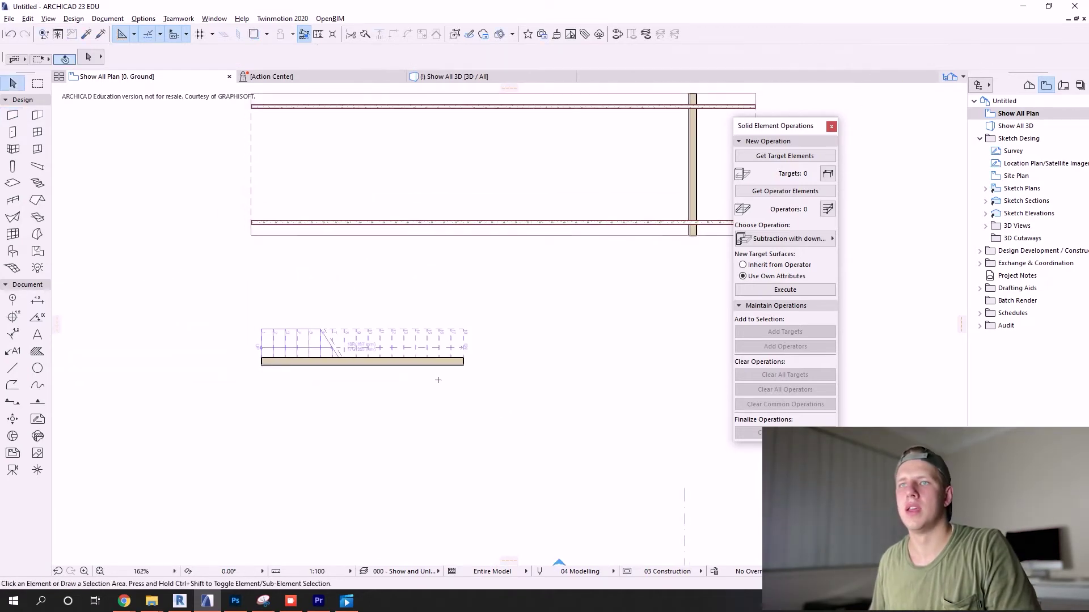
Step: In the 3D view, select the extruded shell and set its elevation above the Ground home story to 1500
key(F3)
scroll(396, 310, down, 3)
shift+middle_drag(602, 329, 554, 338)
click(554, 338)
click(97, 62)
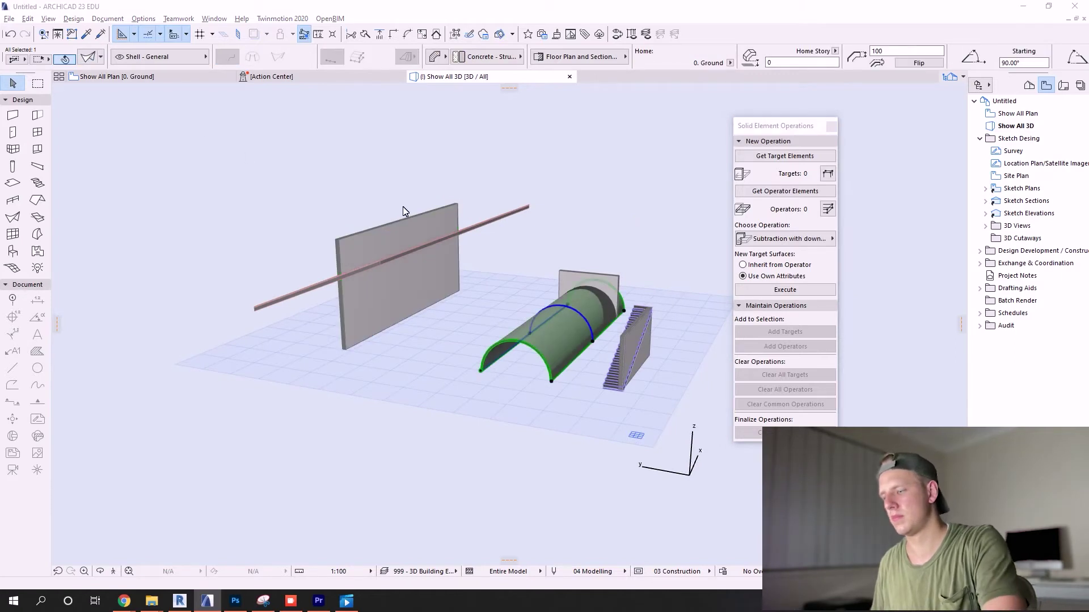
key(ctrl+t)
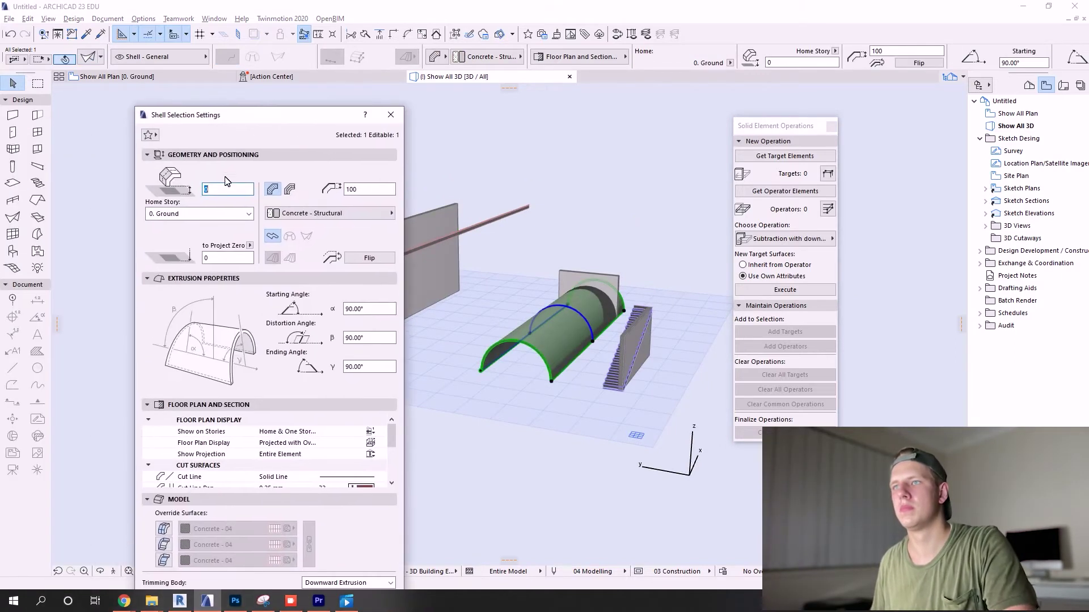
text(1500)
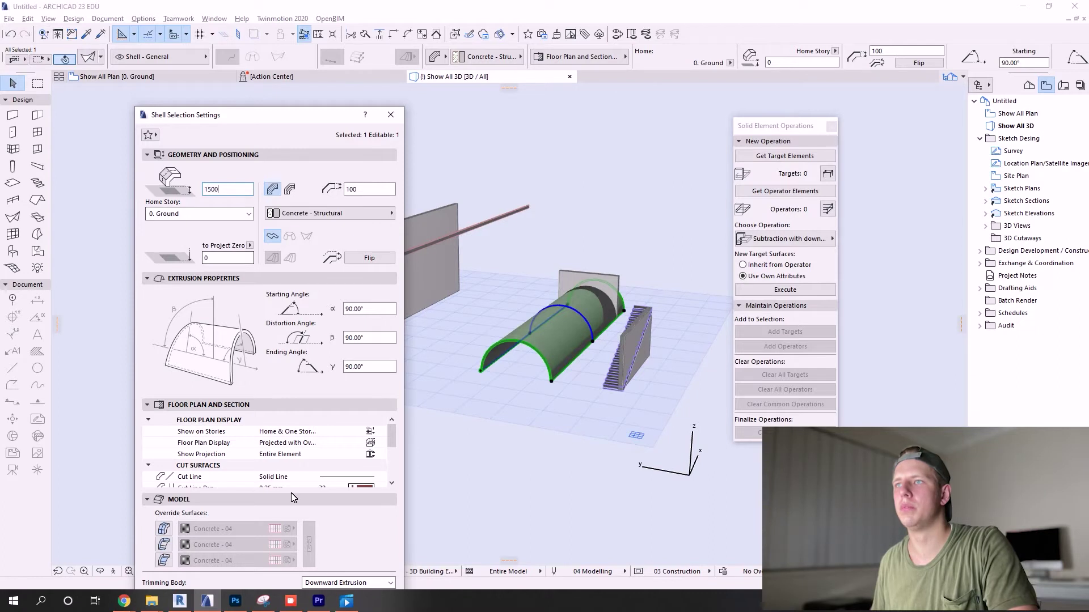
key(Return)
Step: Stretch the wall crossing the shell upward above the shell's crown, to a height of about 5765 mm
shift+middle_drag(646, 328, 7, 322)
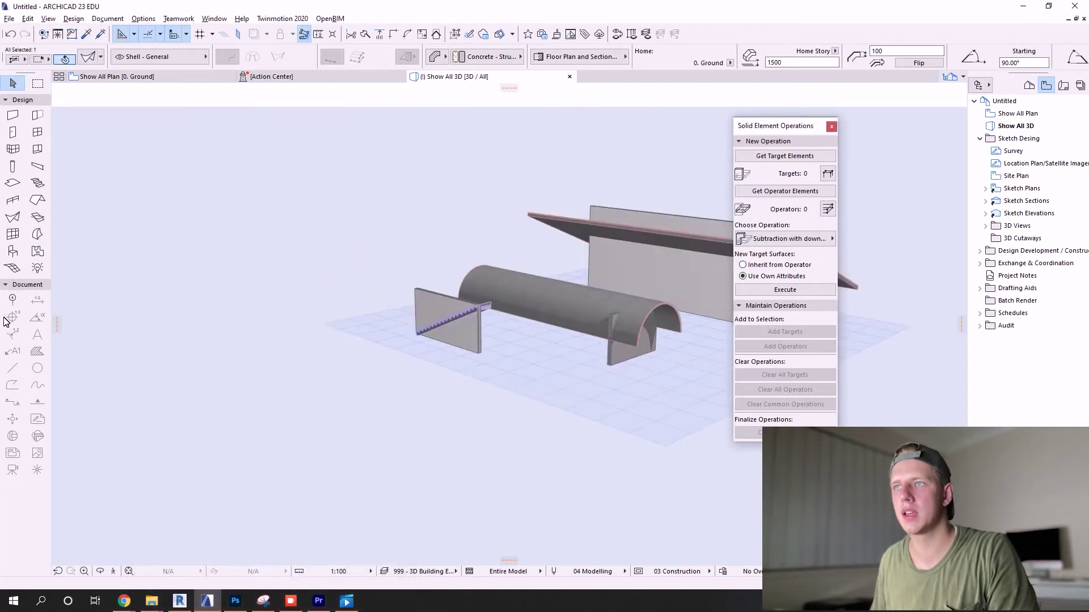
click(613, 316)
click(611, 316)
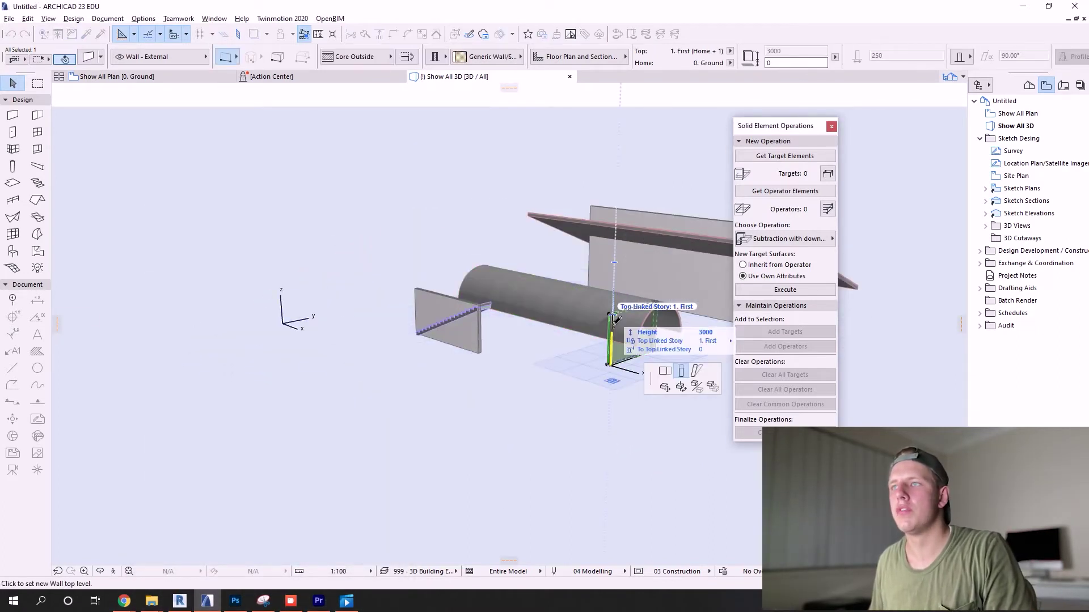
click(617, 266)
Step: Trim the tall wall to the curved shell with Trim Elements to Roof/Shell, using the shell from the current selection
mouse_move(567, 317)
shift+middle_down()
mouse_move(389, 304)
mouse_move(550, 325)
shift+middle_up()
middle_drag(632, 284, 512, 282)
click(508, 278)
key(Escape)
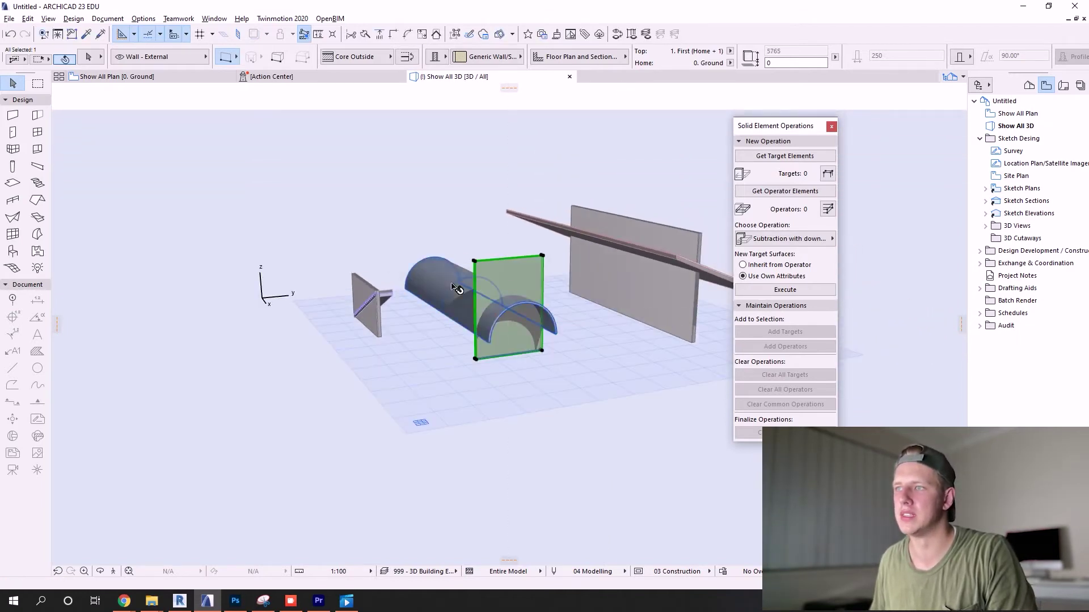
shift+click(451, 284)
right_click(451, 284)
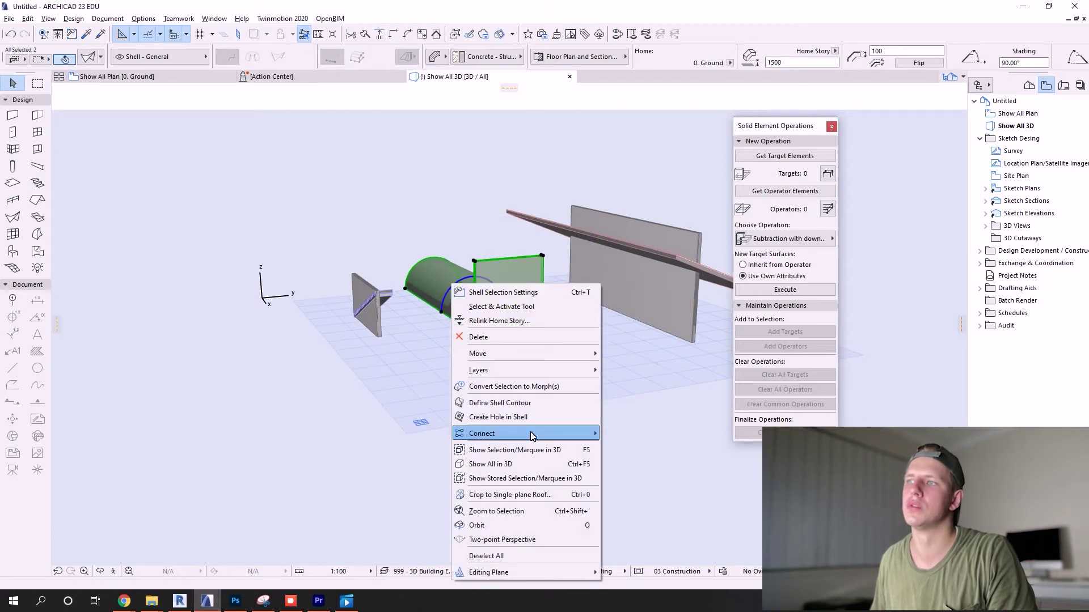
mouse_move(530, 434)
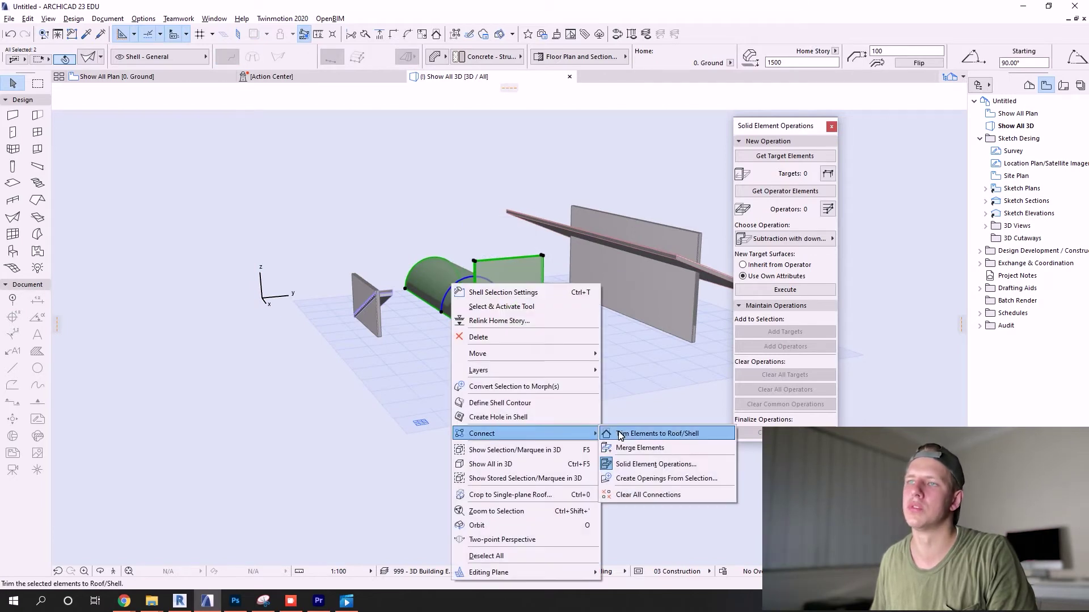
click(666, 437)
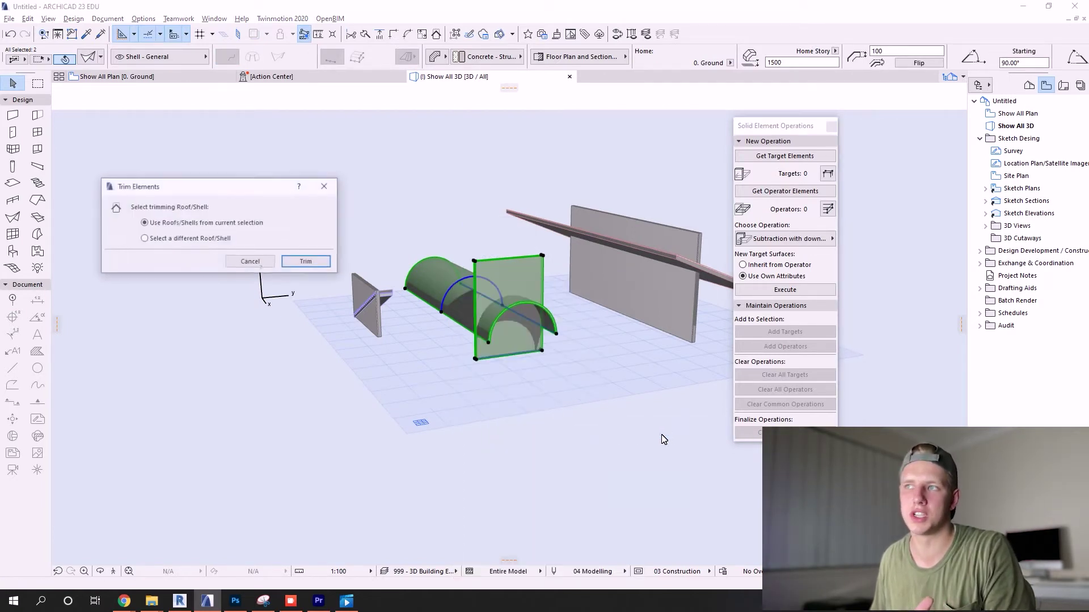
click(309, 265)
shift+middle_drag(542, 324, 567, 343)
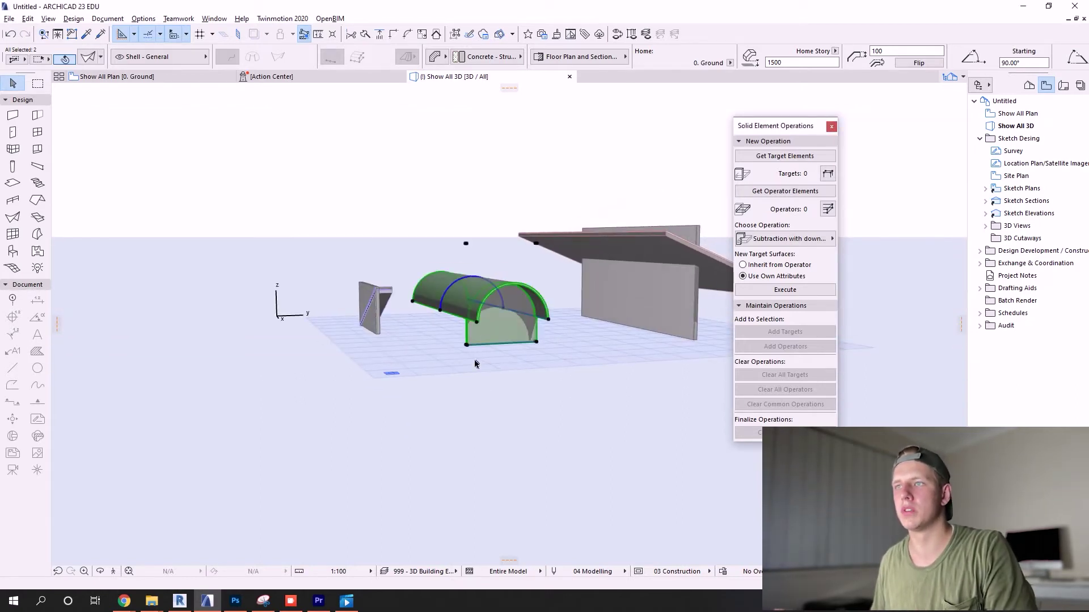
scroll(476, 361, down, 2)
scroll(485, 288, up, 2)
Step: Try Trim Elements to Roof/Shell on the stair and the wall beside it
shift+middle_drag(302, 347, 410, 347)
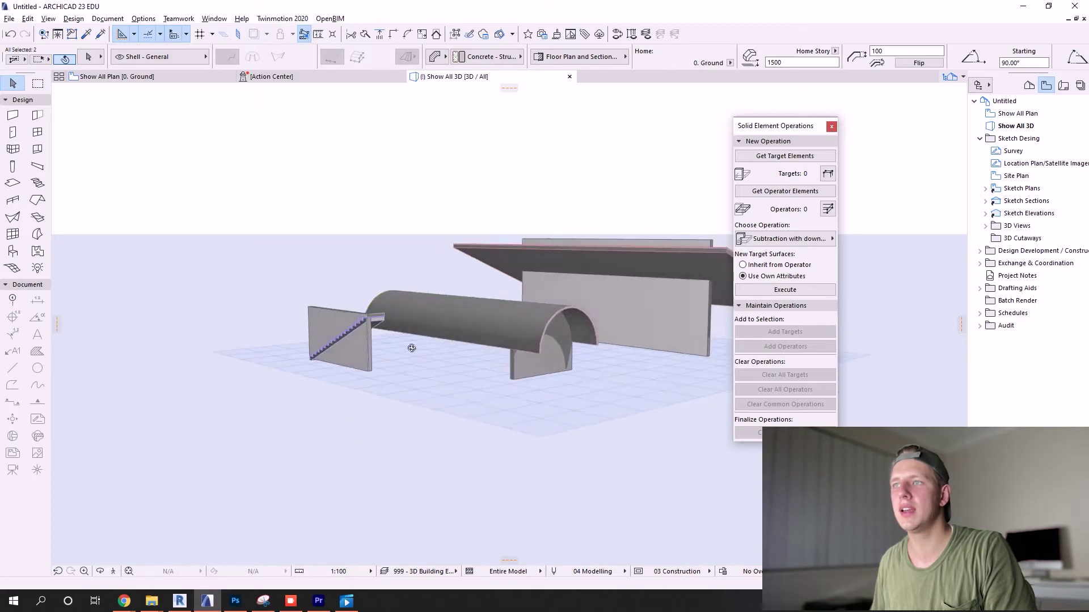
scroll(295, 326, up, 2)
scroll(326, 333, up, 3)
click(376, 292)
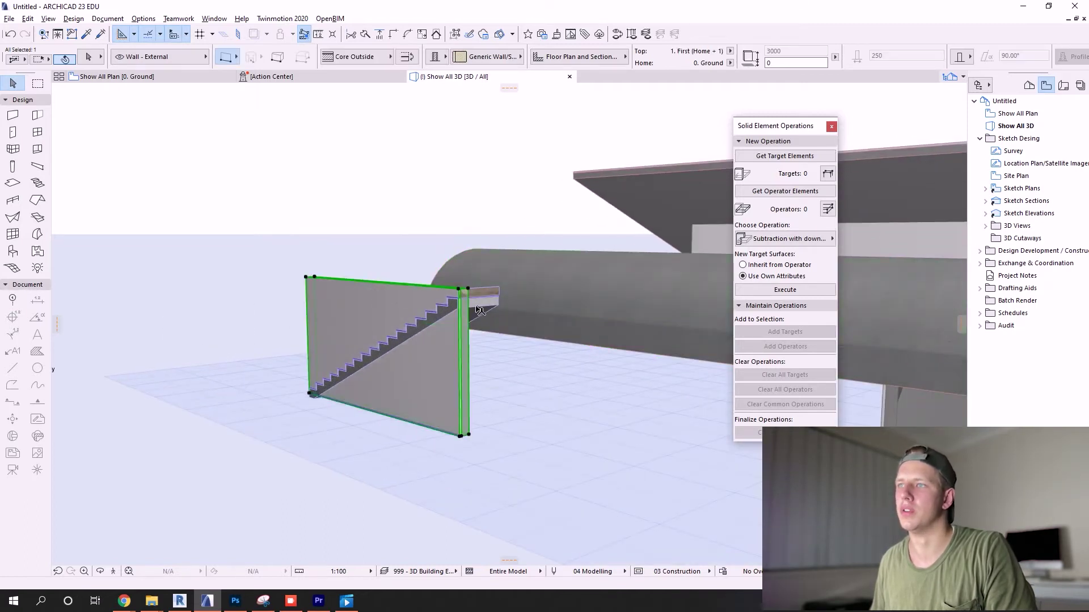
shift+click(477, 308)
right_click(478, 307)
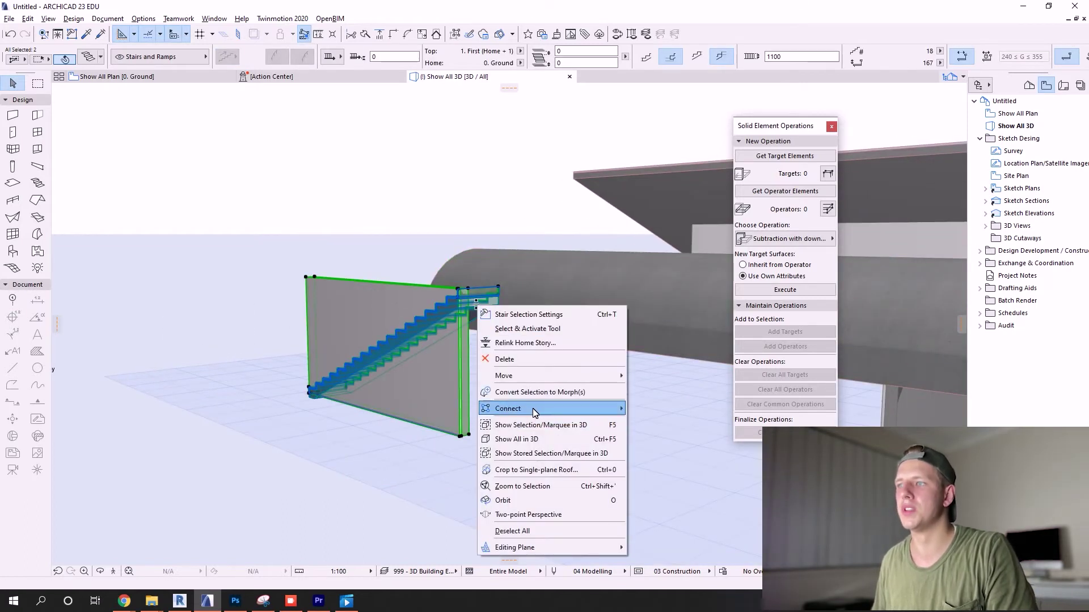
mouse_move(535, 412)
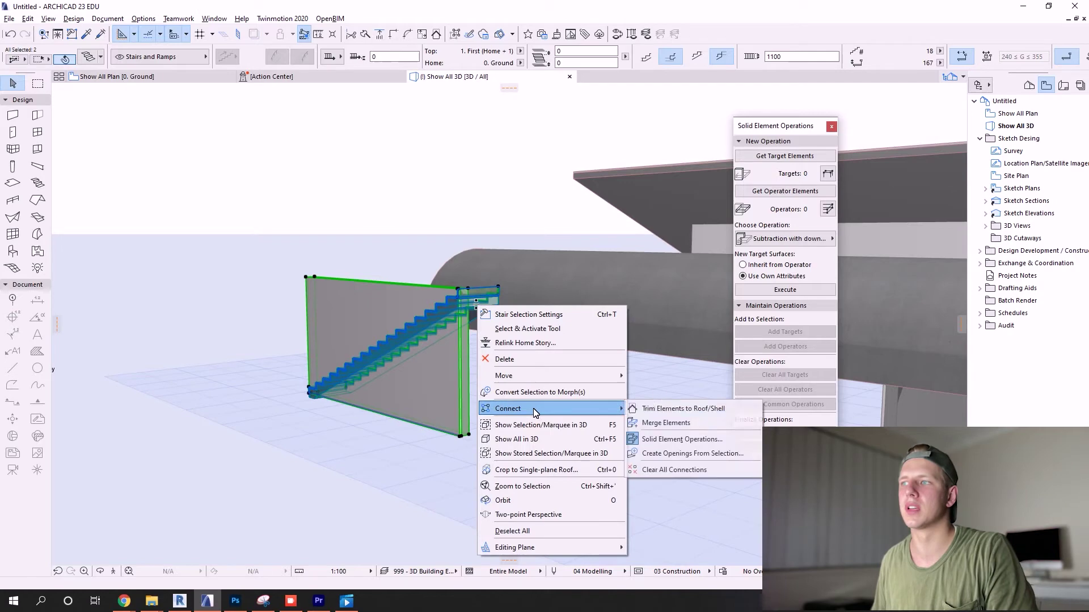
click(662, 409)
shift+middle_drag(639, 408, 521, 311)
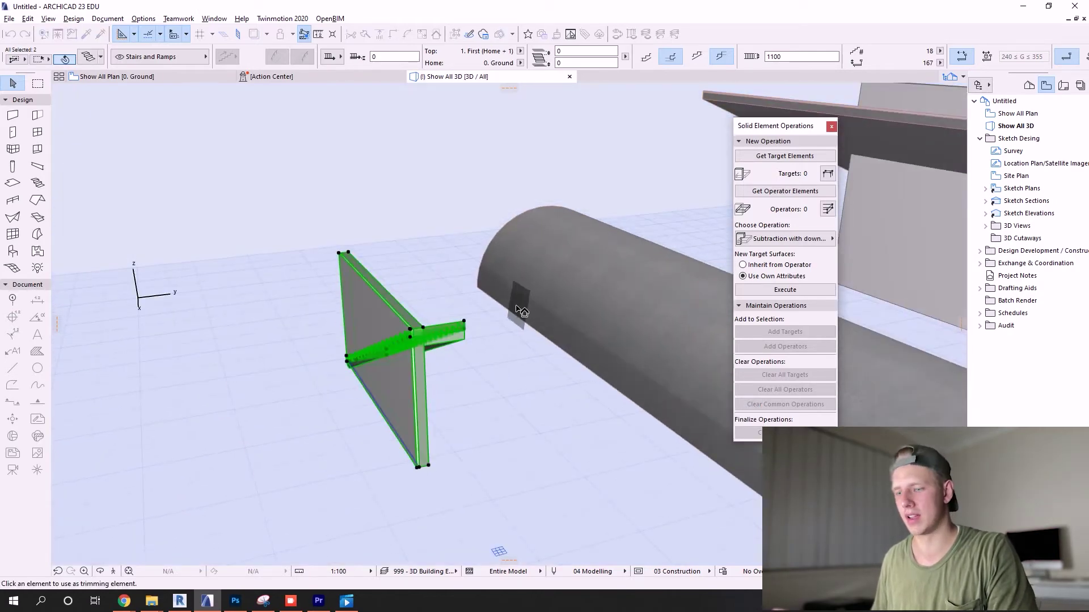
click(516, 307)
click(247, 265)
scroll(270, 227, down, 4)
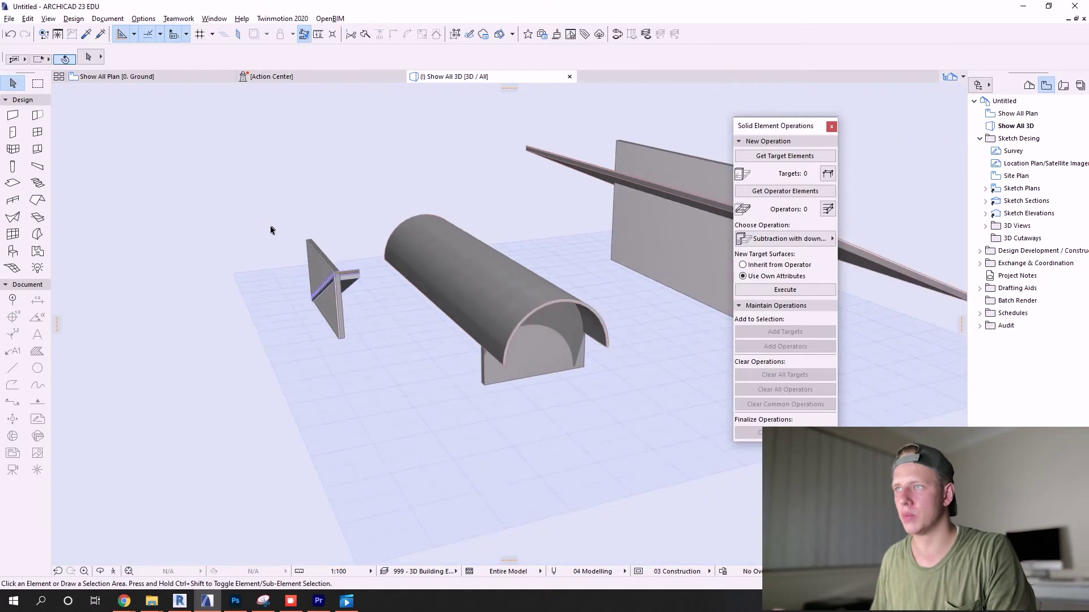
Step: Undo the trim between the tall wall and the curved shell
key(ctrl+z)
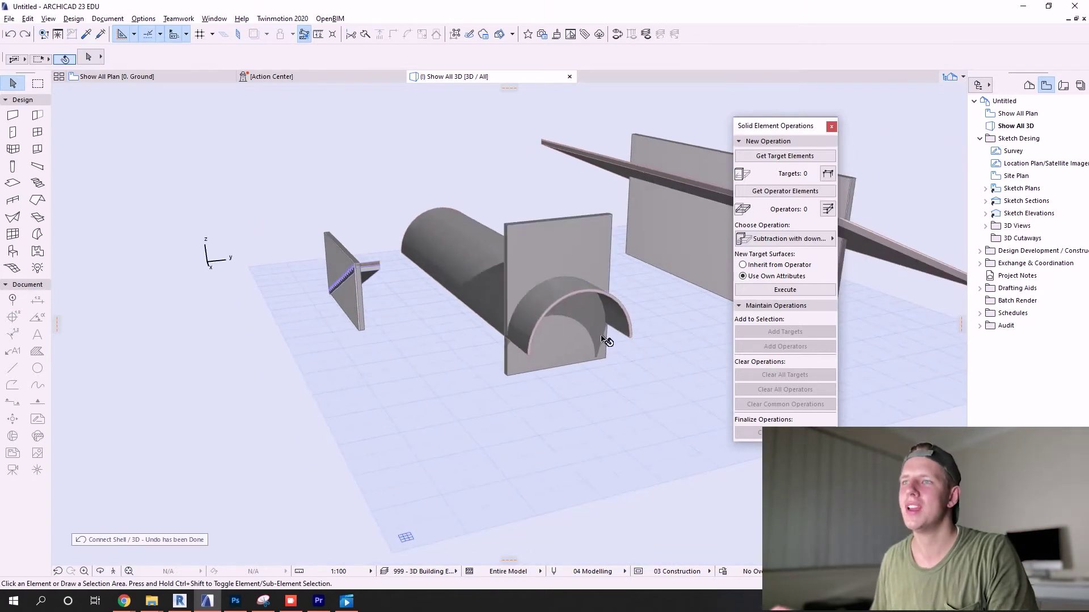
shift+middle_drag(551, 350, 575, 321)
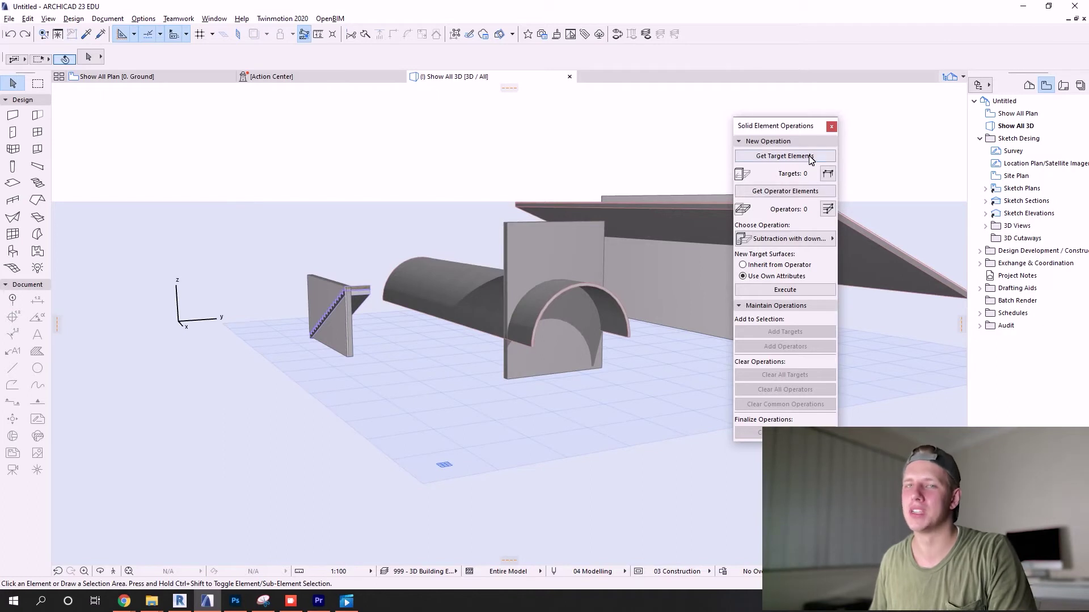
drag(770, 132, 778, 131)
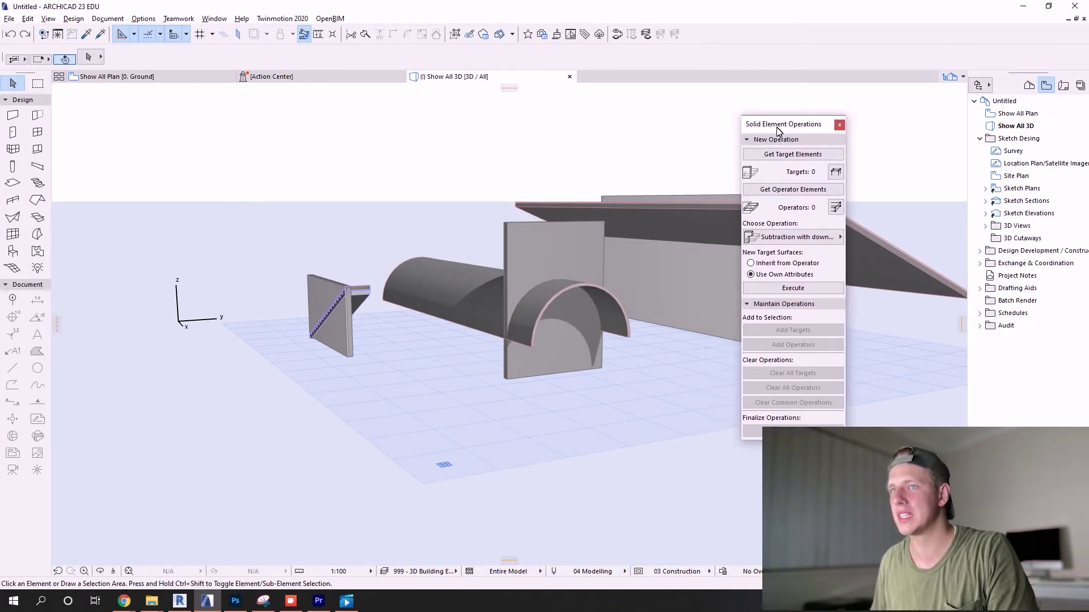
Step: Set the shell as operator and the tall wall as target, and choose Subtraction with upward extrusion
click(440, 292)
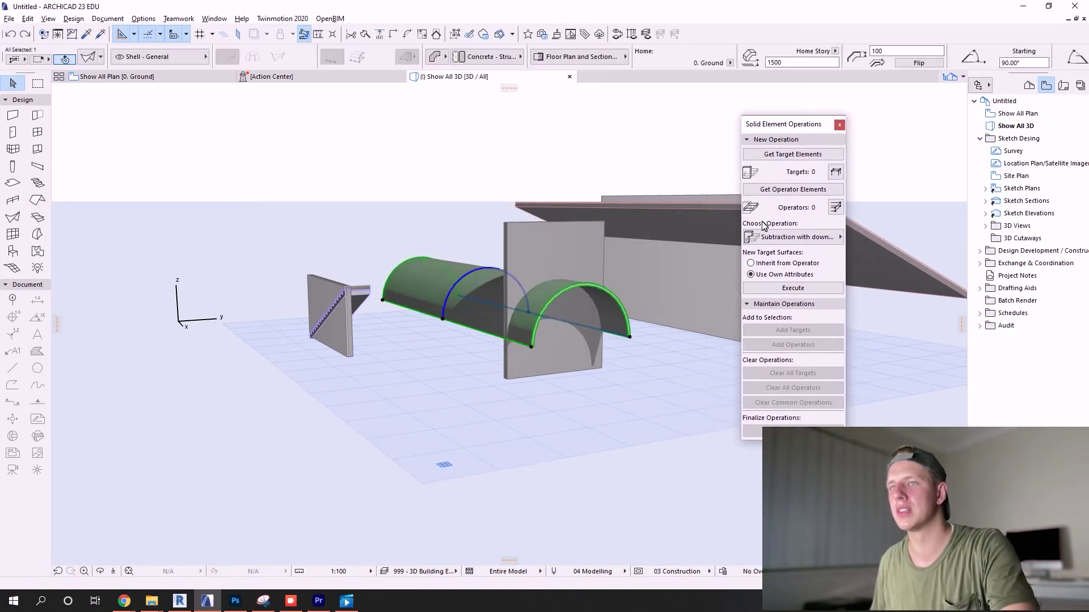
click(560, 239)
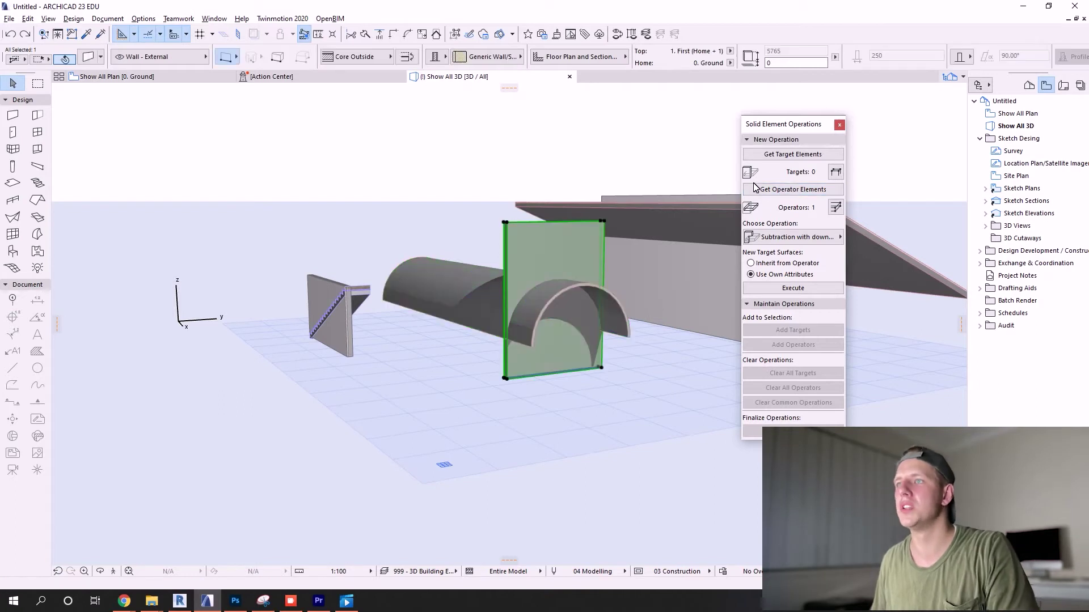
click(770, 158)
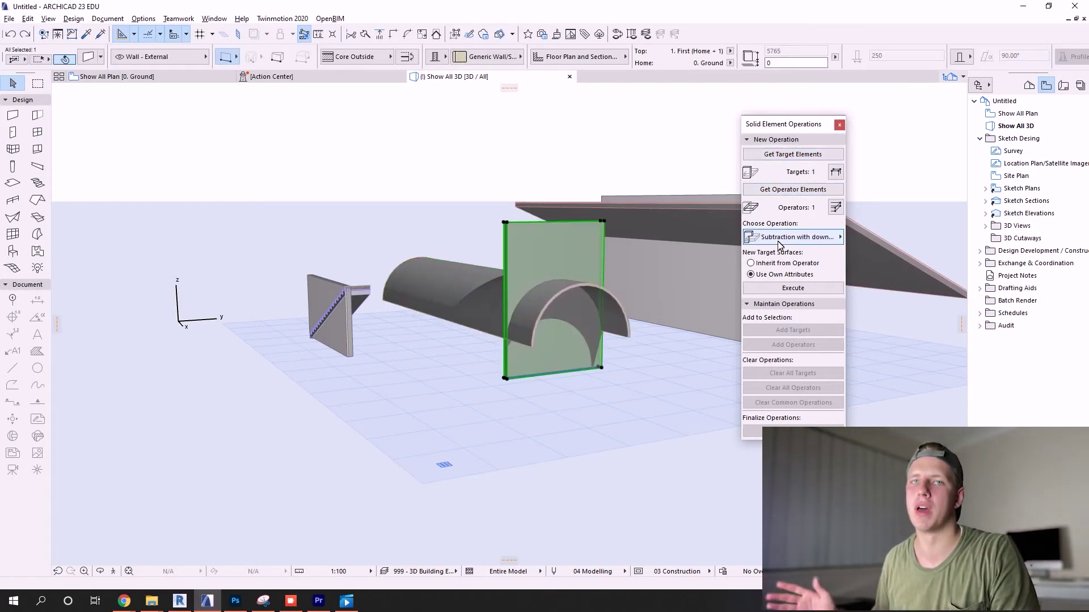
click(797, 237)
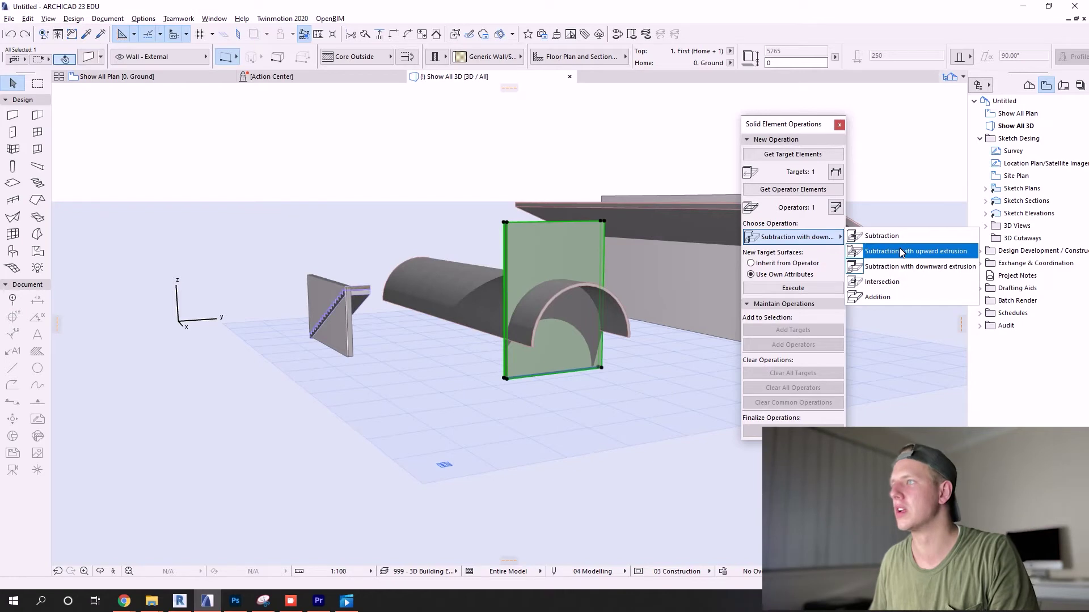
click(901, 250)
click(453, 173)
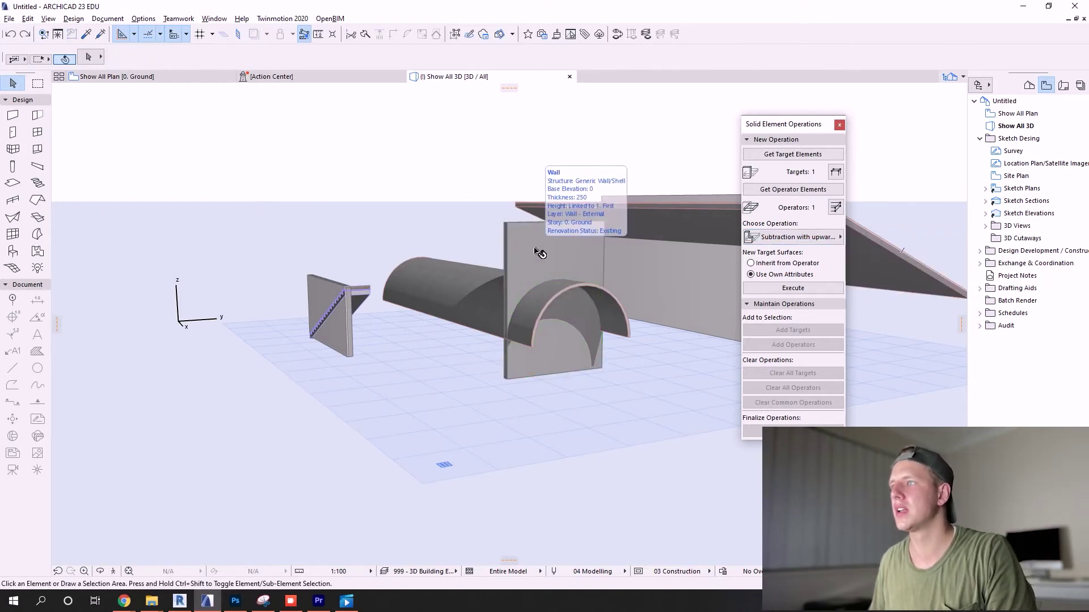
Step: Reassign the shell as operator and the tall wall as target, and execute the upward-extrusion subtraction
click(486, 306)
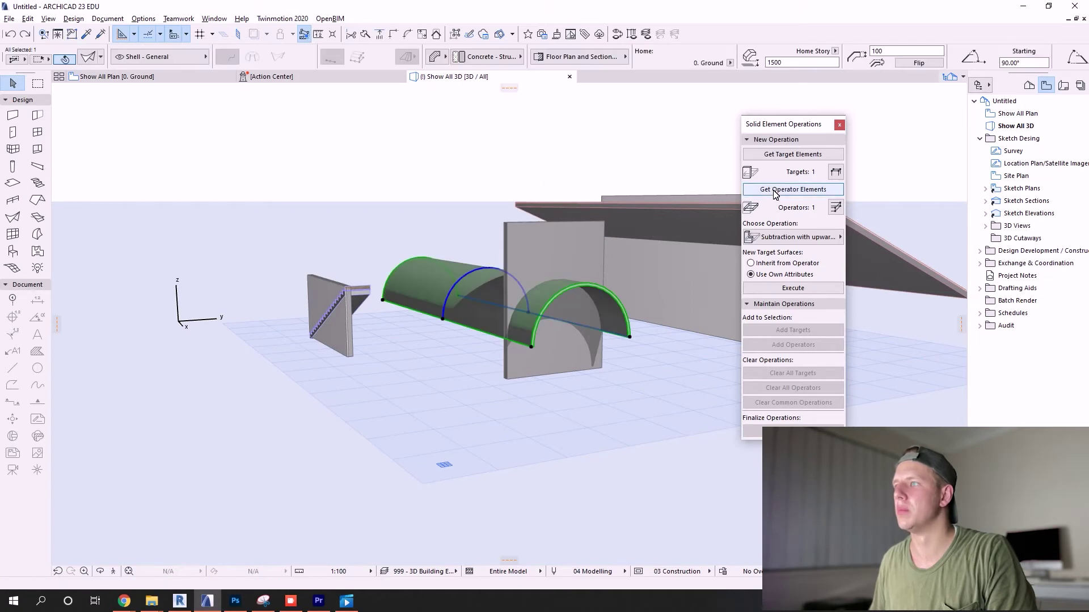
click(512, 238)
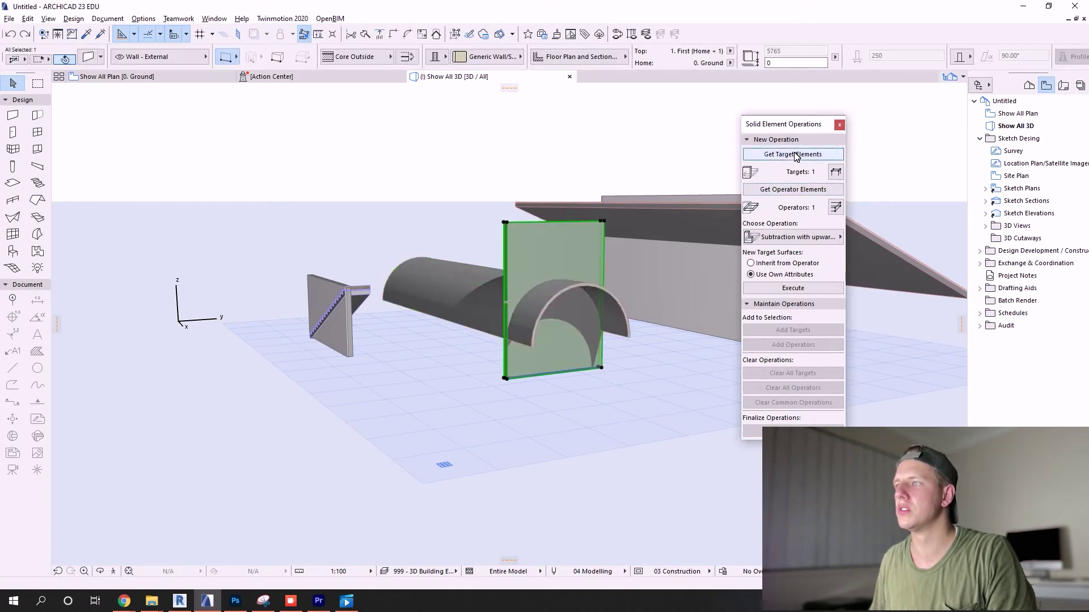
click(792, 240)
click(798, 292)
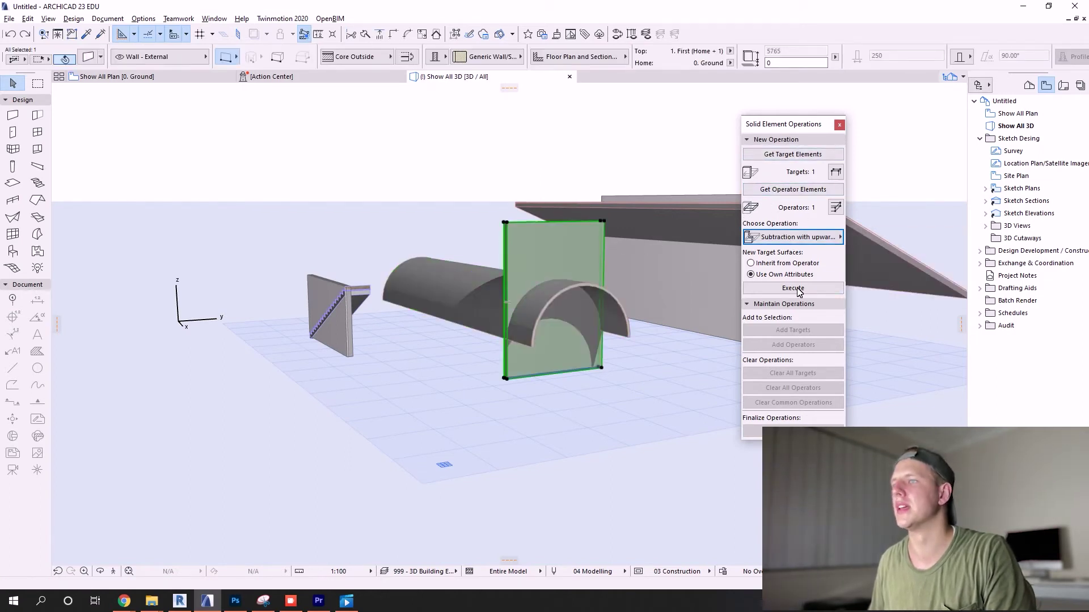
click(799, 292)
Step: Subtract the stair from the wall beside it with upward extrusion, using the wall as target and the stair as operator
shift+middle_drag(641, 283, 349, 350)
click(362, 328)
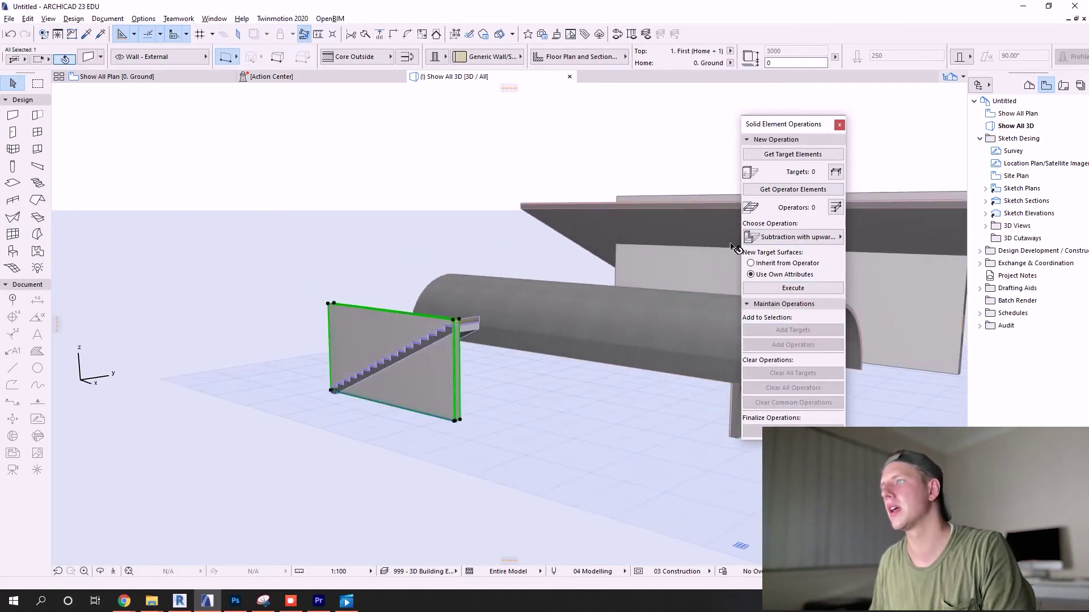
click(779, 154)
click(488, 329)
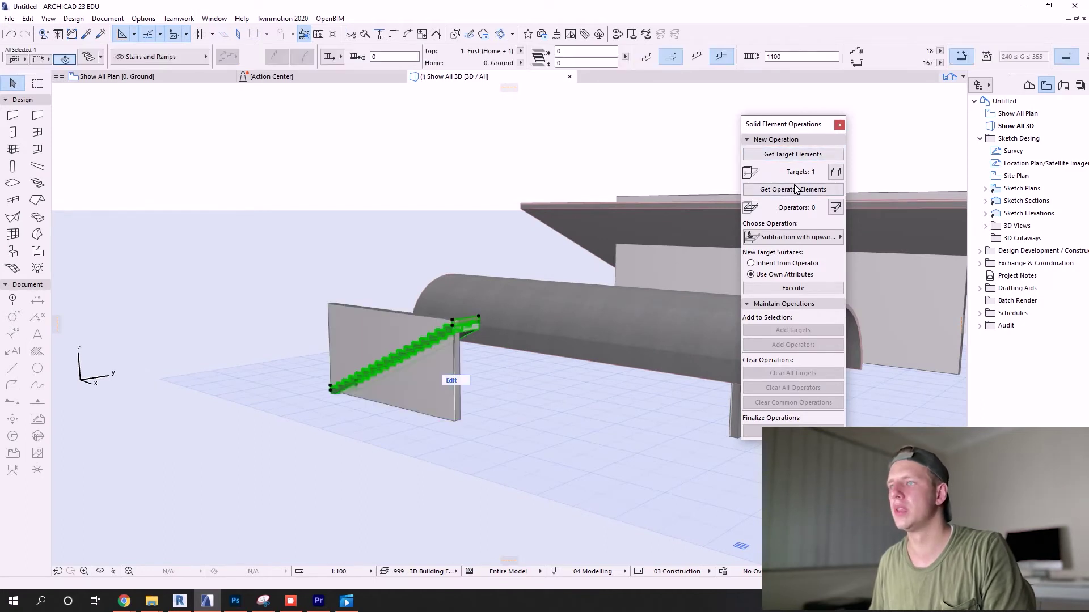
click(810, 237)
click(893, 247)
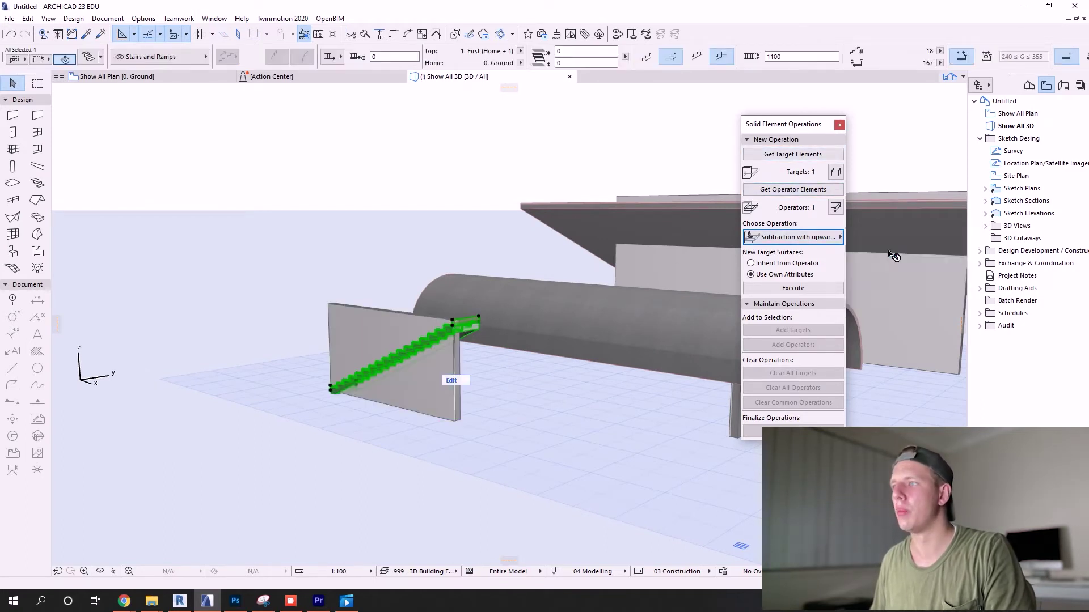
click(774, 288)
Step: Change the stair's monolithic flight structure to the type with a stepped underside and check the wall's trimmed edge
shift+middle_drag(330, 304, 563, 350)
scroll(408, 365, up, 6)
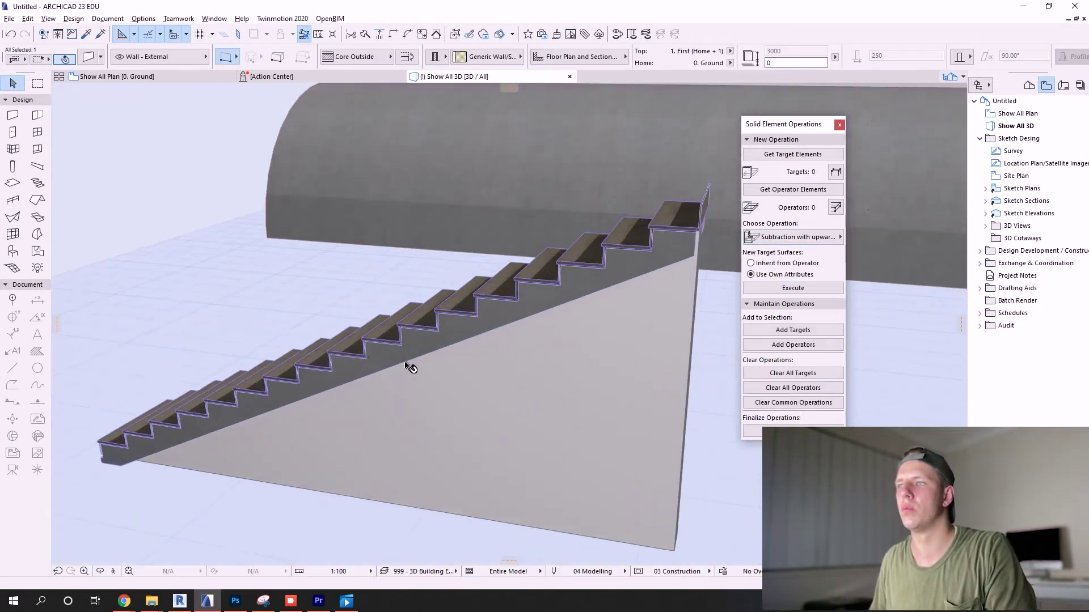
mouse_move(409, 367)
shift+middle_down()
mouse_move(450, 376)
mouse_move(399, 357)
shift+middle_up()
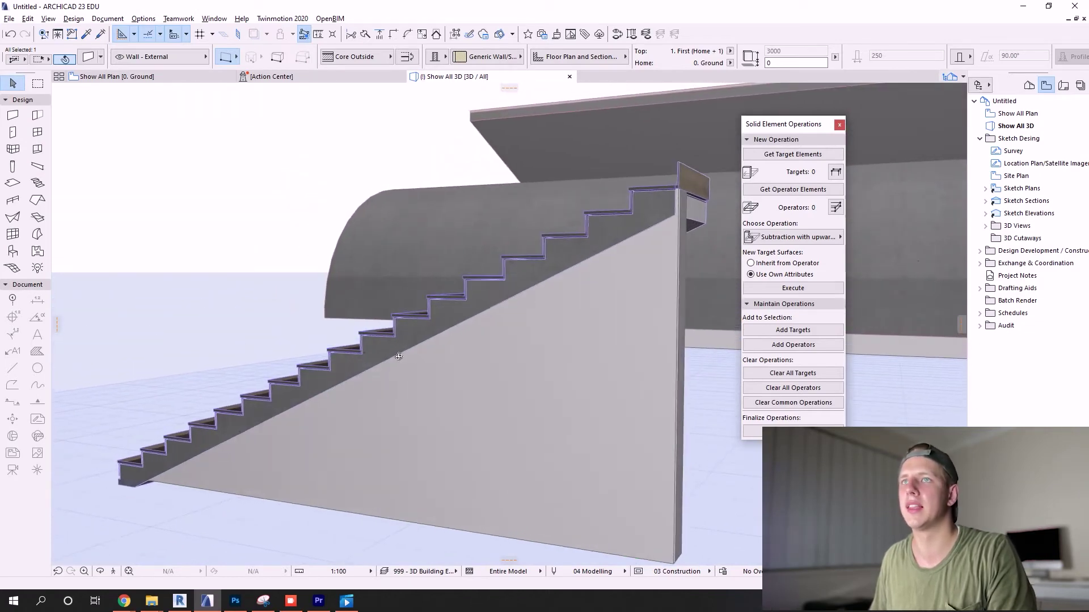
click(398, 356)
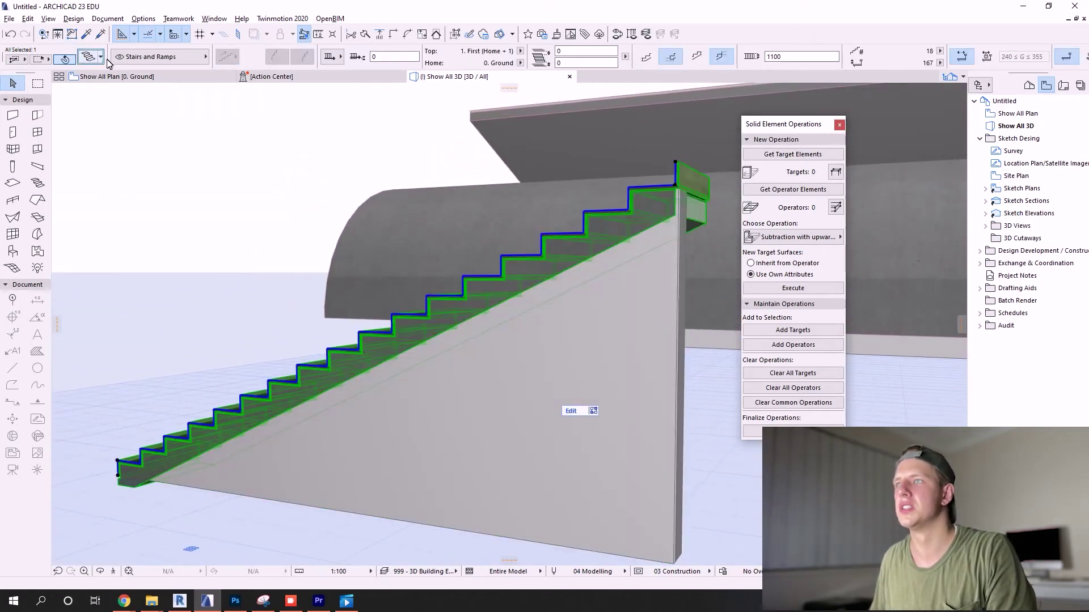
click(149, 77)
drag(1, 61, 758, 37)
click(618, 96)
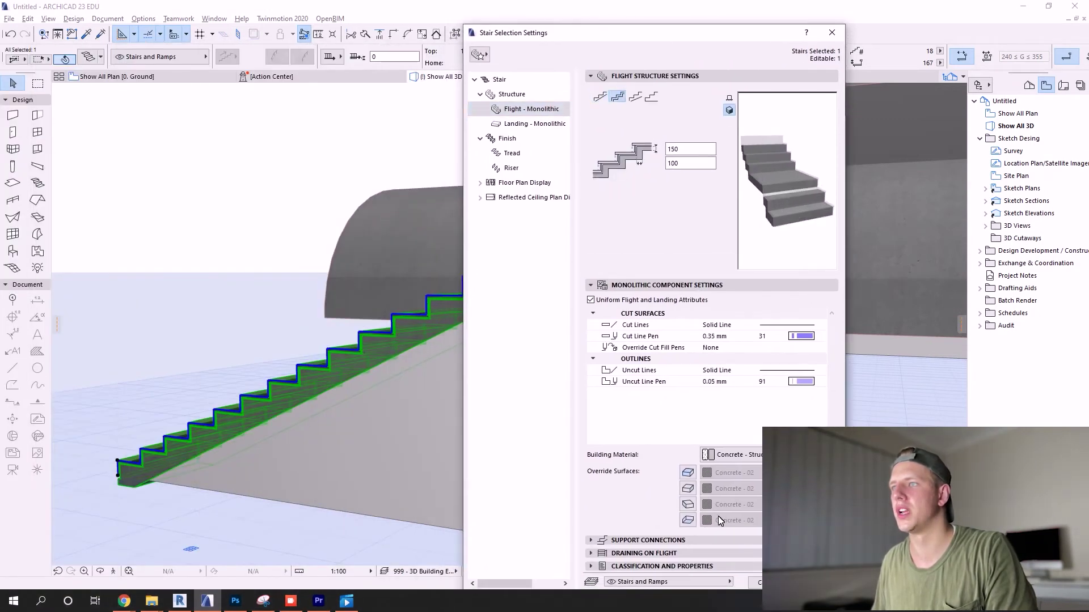
click(817, 583)
shift+middle_drag(562, 387, 516, 369)
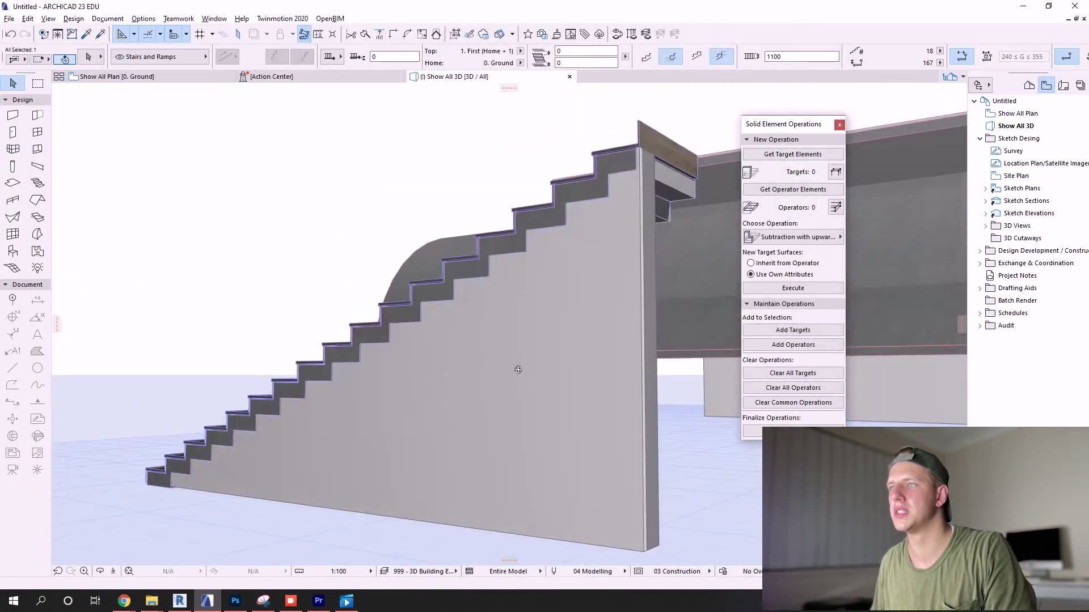
Step: Select the wall under the stair and examine how its upper edge follows the stepped underside
click(540, 353)
shift+middle_drag(569, 296, 487, 229)
scroll(485, 225, up, 1)
scroll(411, 286, down, 4)
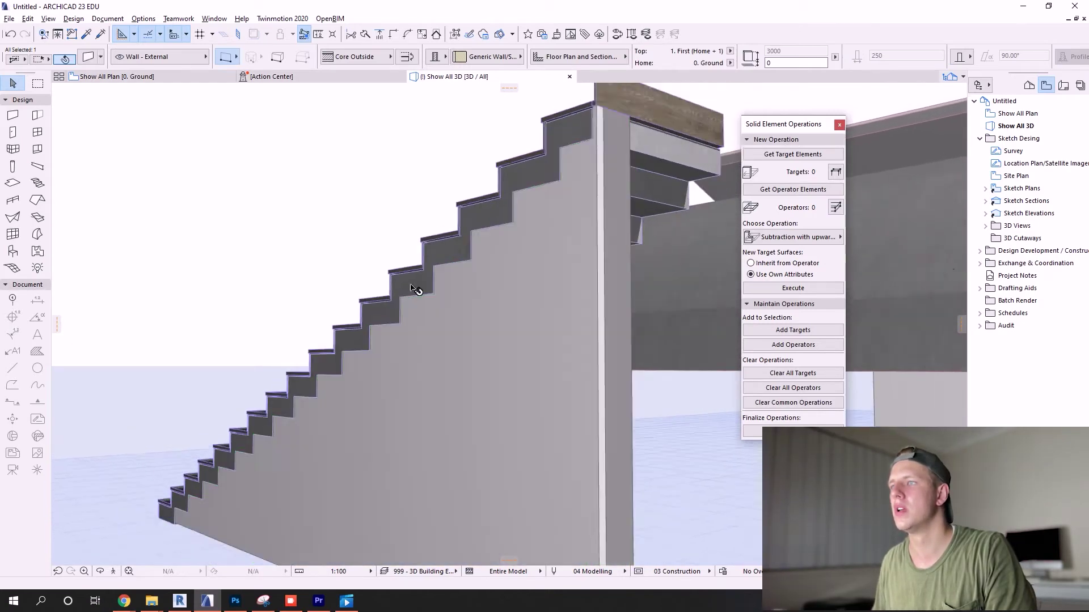
shift+middle_drag(416, 290, 338, 312)
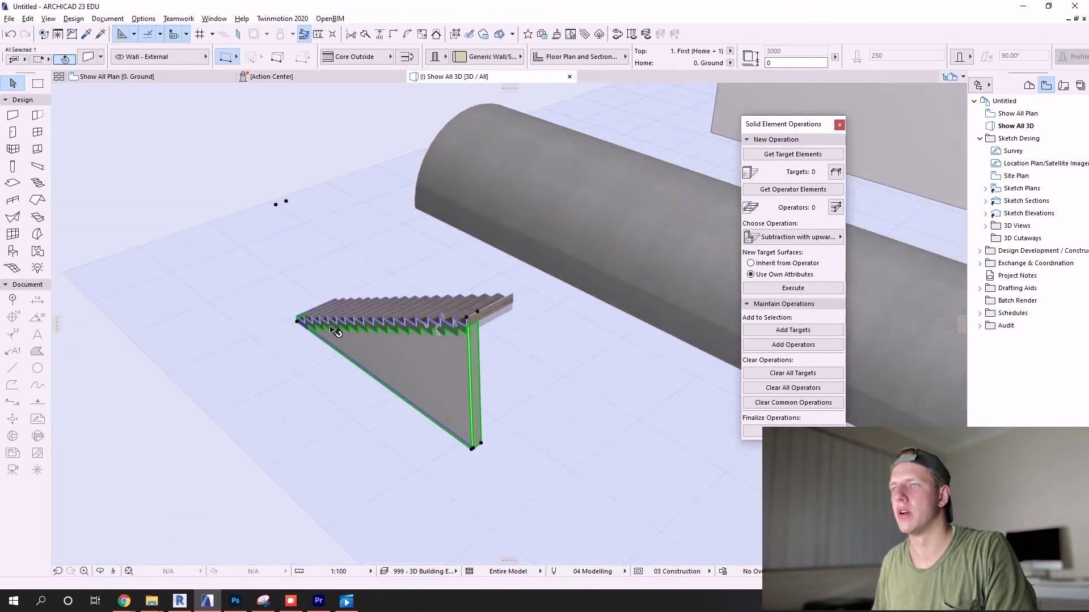
Step: Set the curved shell's height offset from its home story to 2500
scroll(287, 216, down, 5)
shift+middle_drag(658, 335, 528, 285)
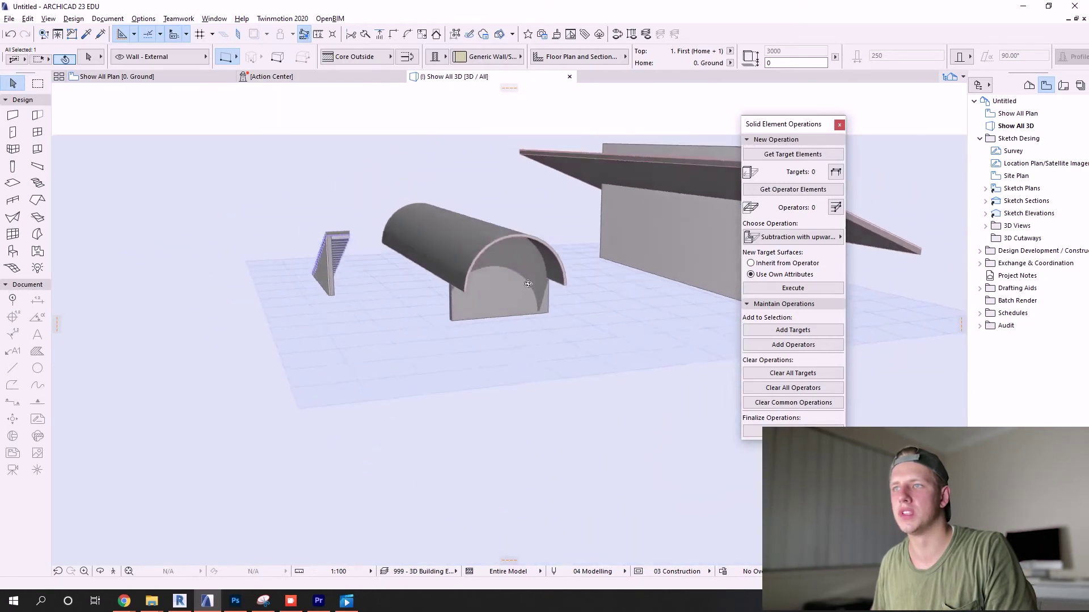
click(528, 284)
click(89, 56)
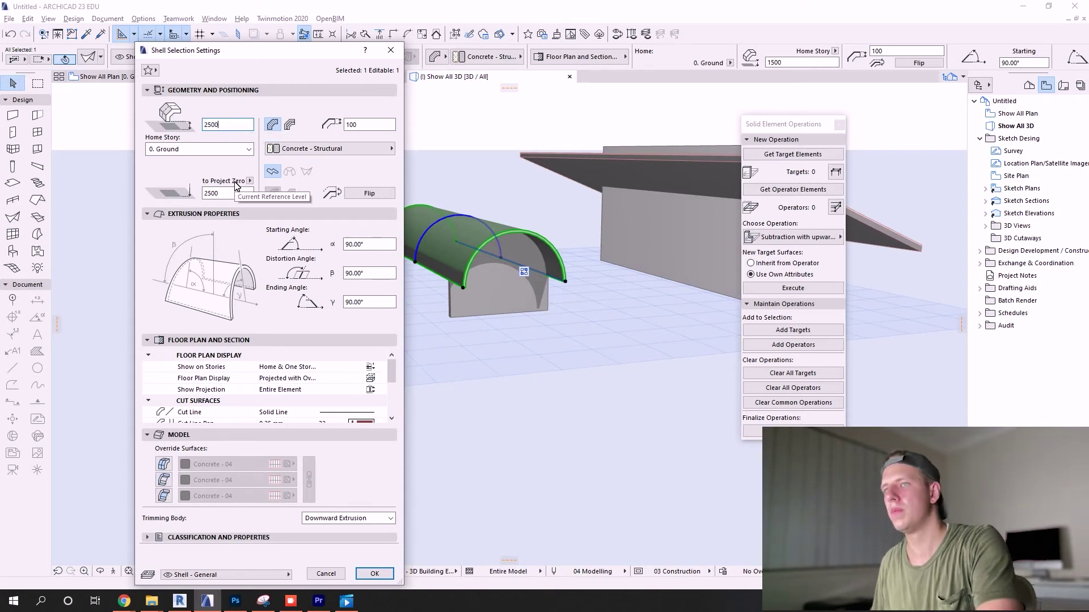
key(Return)
Step: Inspect the raised shell and the wall trimmed beneath it from several angles
shift+middle_drag(605, 305, 363, 249)
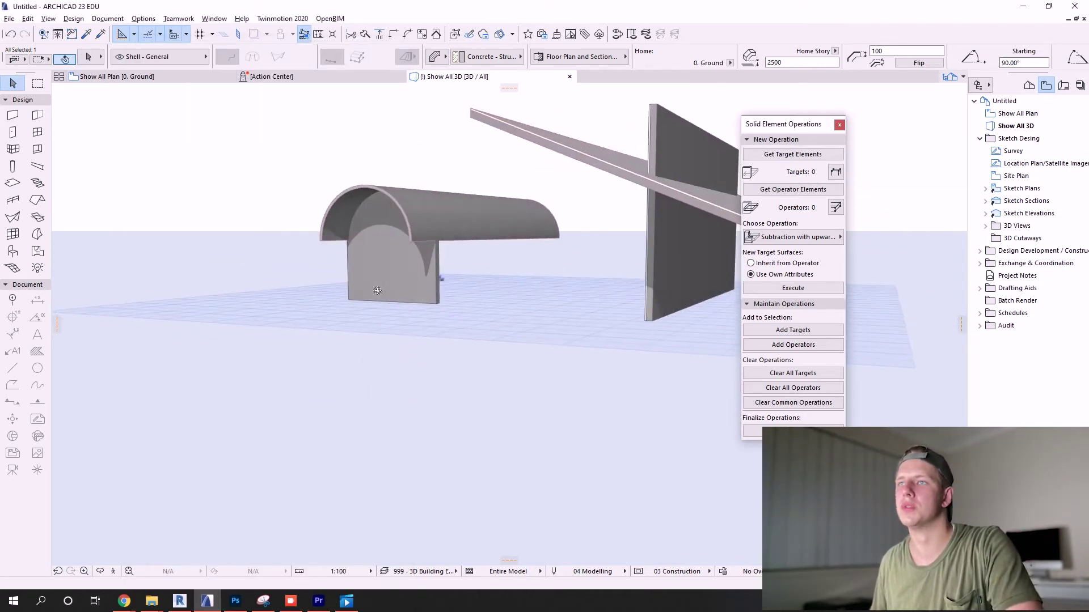
scroll(363, 249, up, 3)
shift+middle_drag(313, 295, 520, 294)
scroll(335, 222, down, 3)
shift+middle_drag(335, 224, 402, 264)
scroll(416, 254, down, 3)
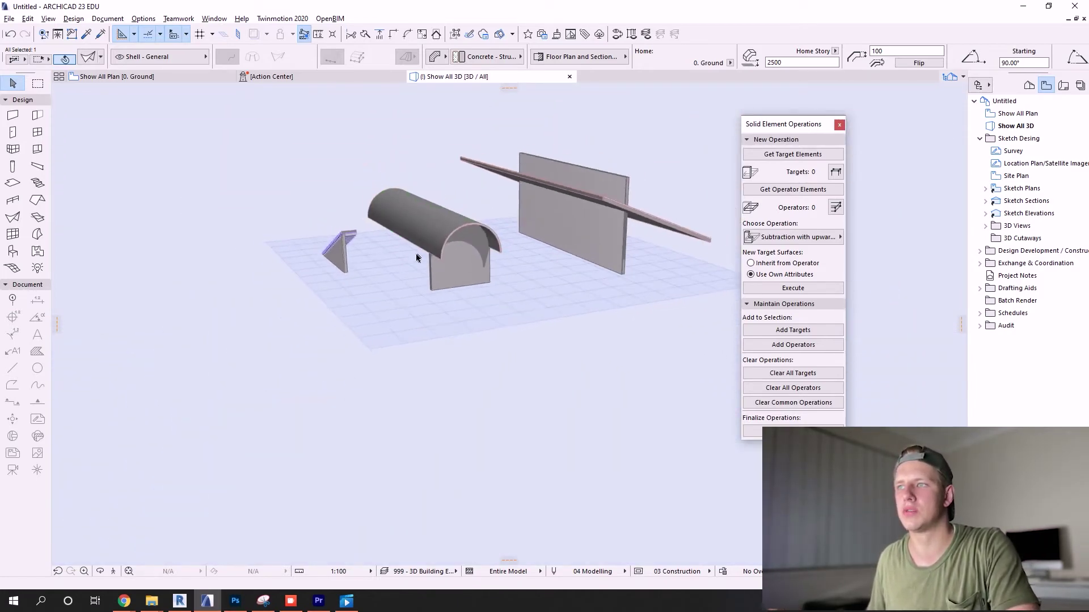
scroll(516, 156, up, 1)
shift+middle_drag(516, 154, 712, 126)
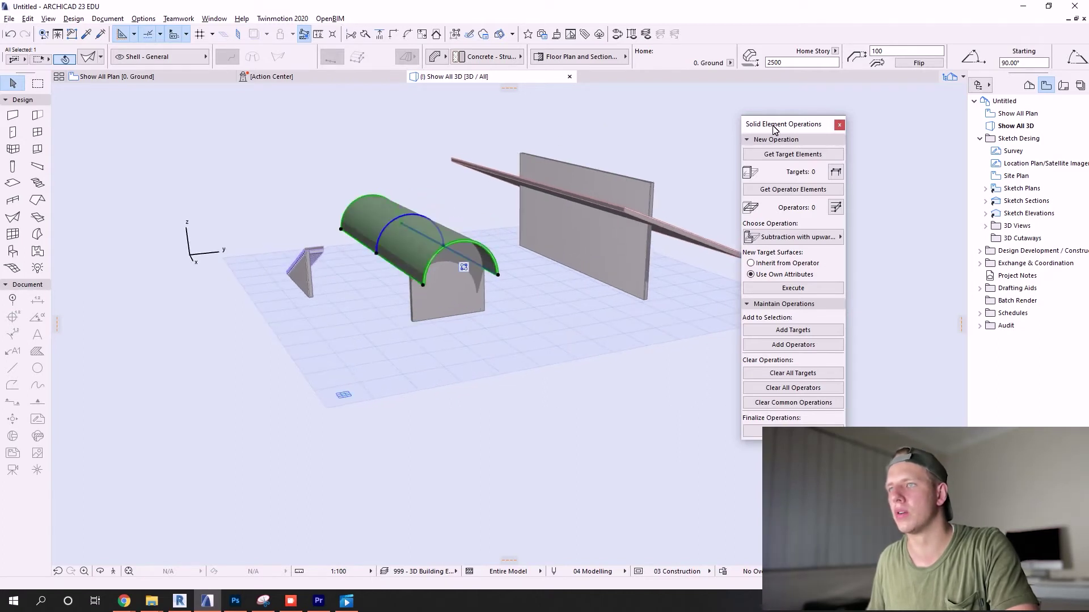
Step: Delete all the example walls, the sloped roof, the shell and the stair from the 3D model
drag(774, 130, 848, 148)
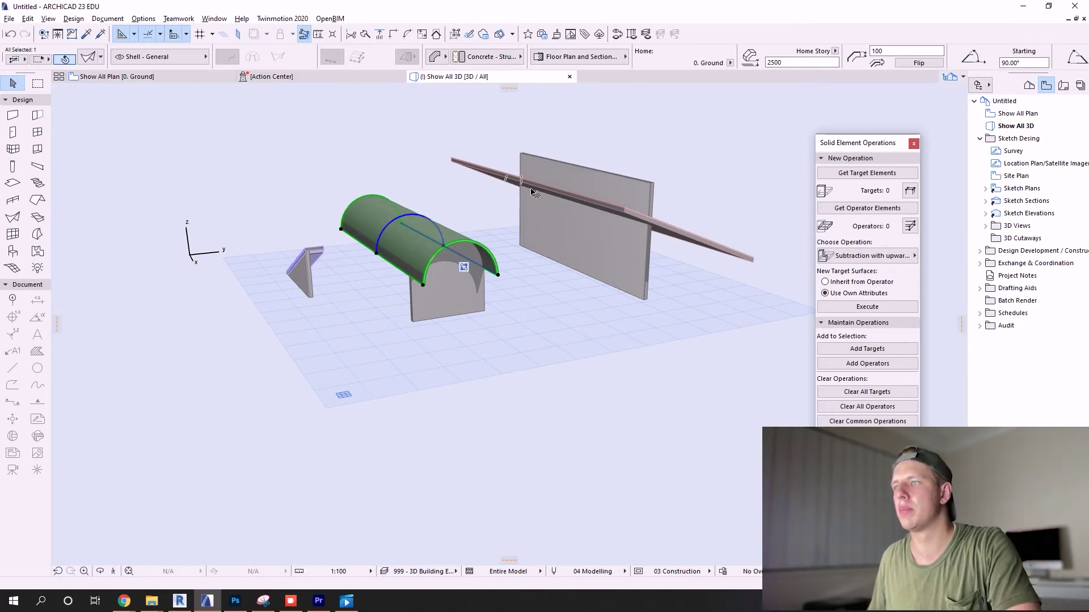
click(773, 282)
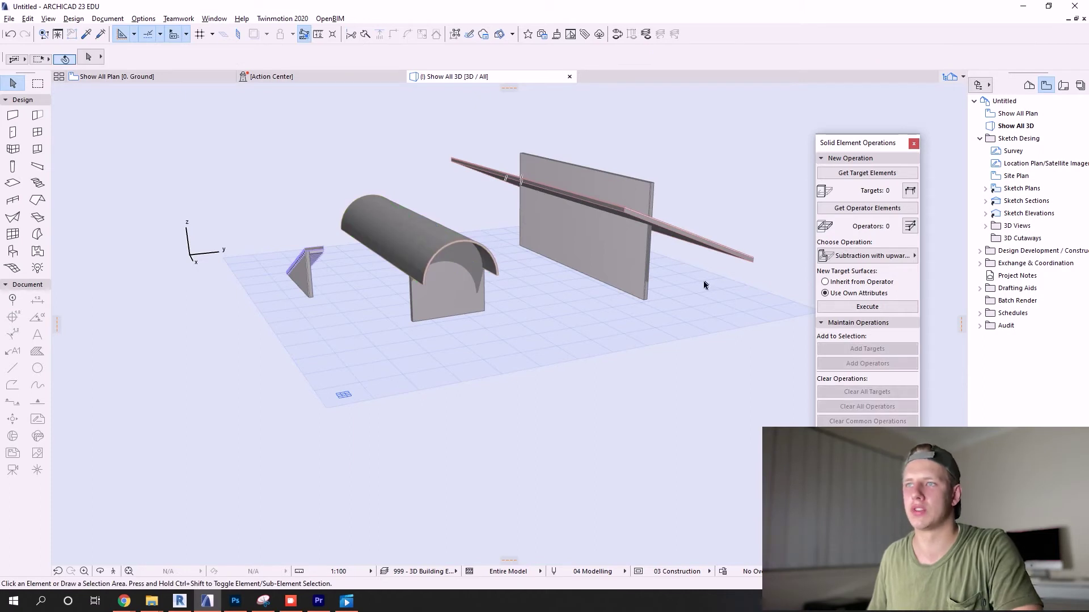
drag(776, 389, 225, 147)
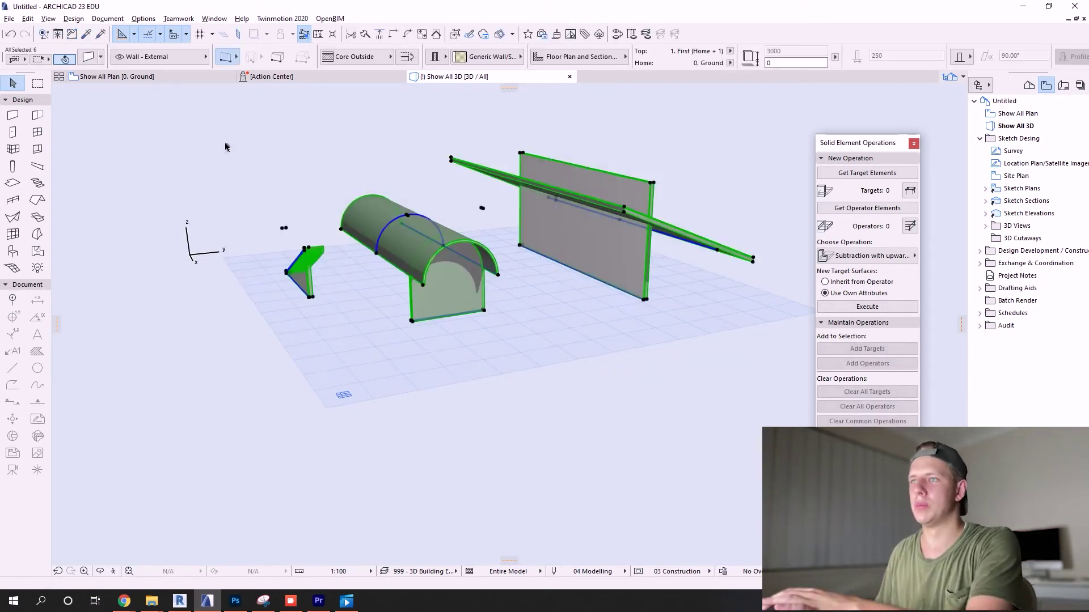
key(Delete)
Step: Draw four external walls enclosing a rectangular room in the ground floor plan
click(110, 76)
click(12, 115)
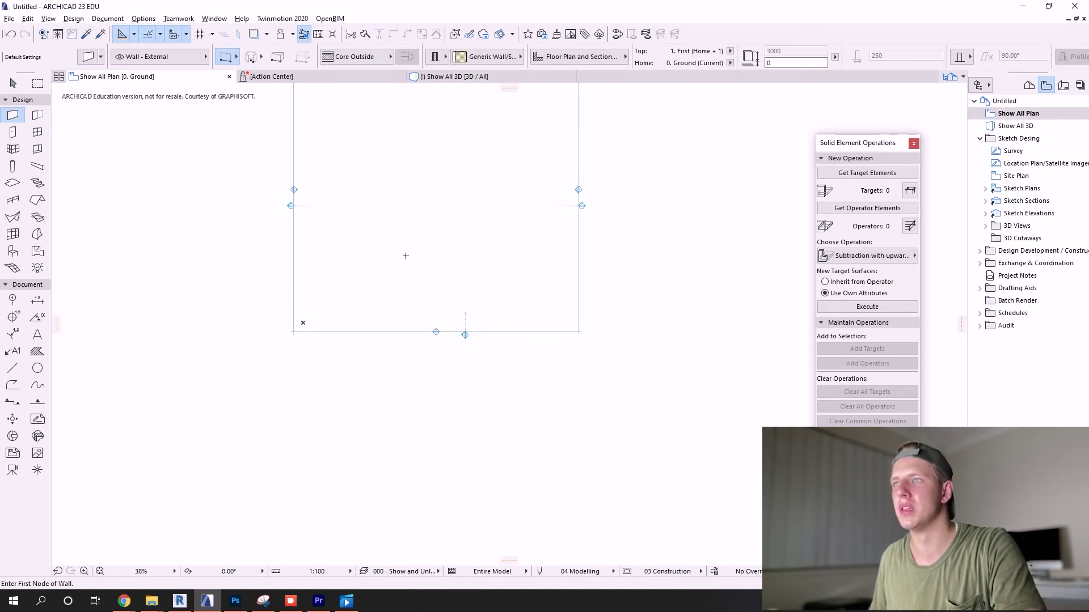
scroll(404, 249, down, 2)
scroll(414, 227, up, 4)
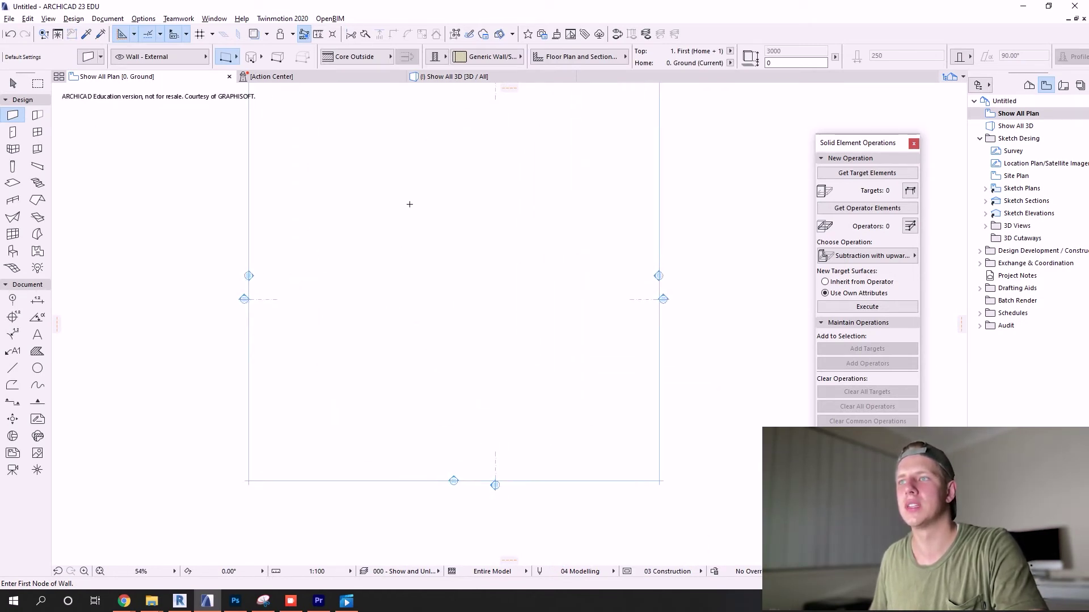
scroll(409, 204, up, 2)
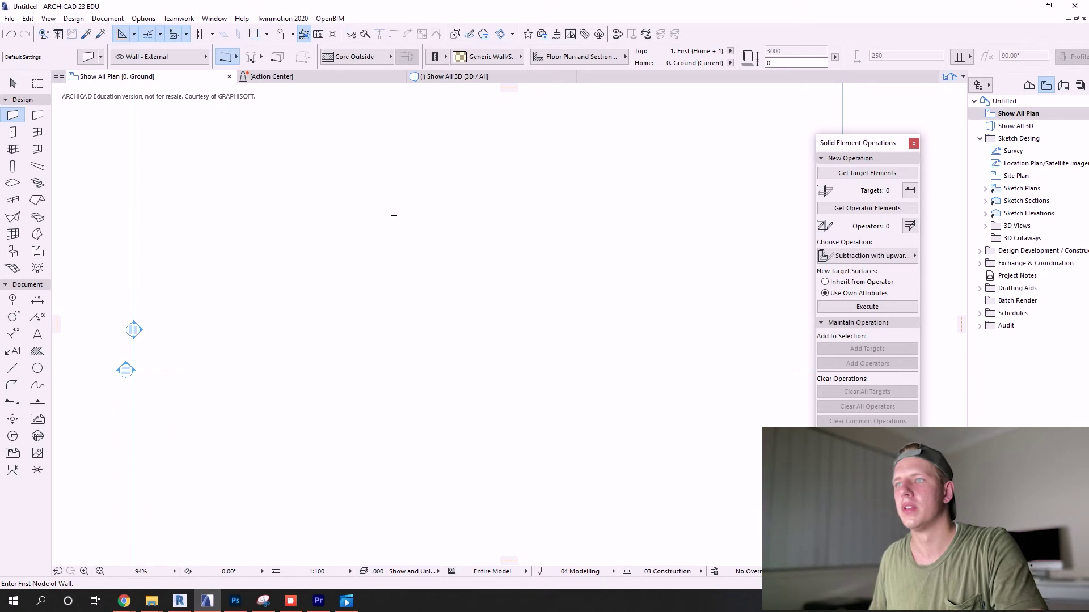
scroll(394, 215, up, 1)
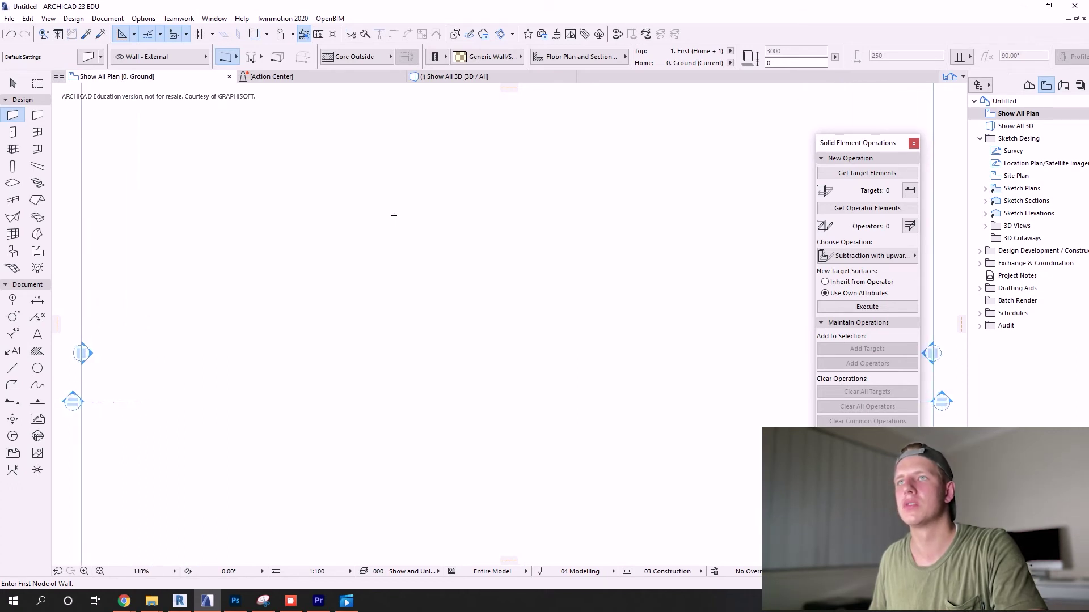
click(393, 216)
click(599, 211)
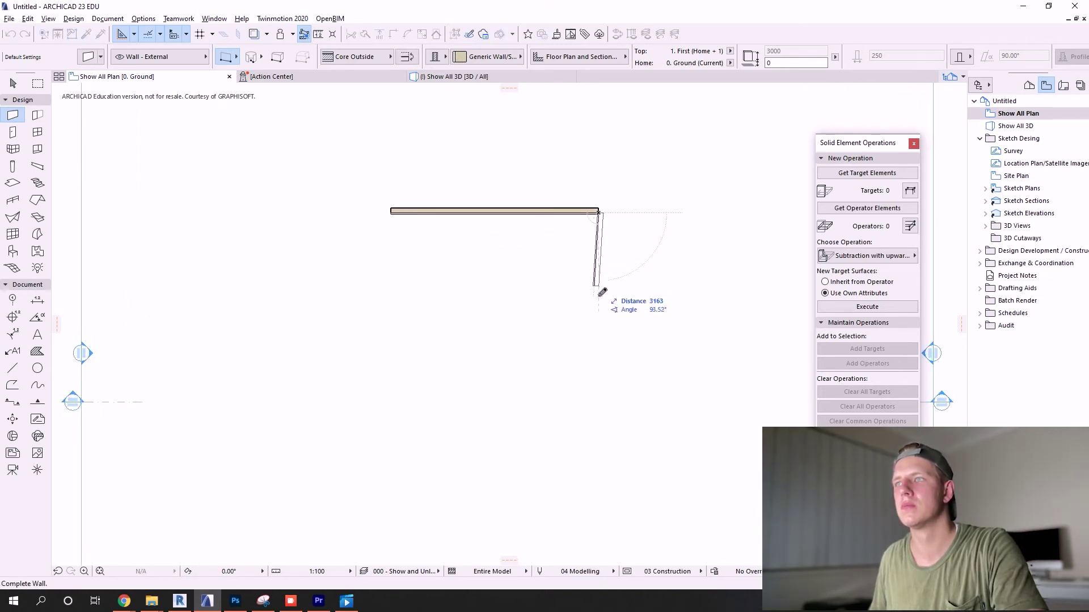
click(600, 299)
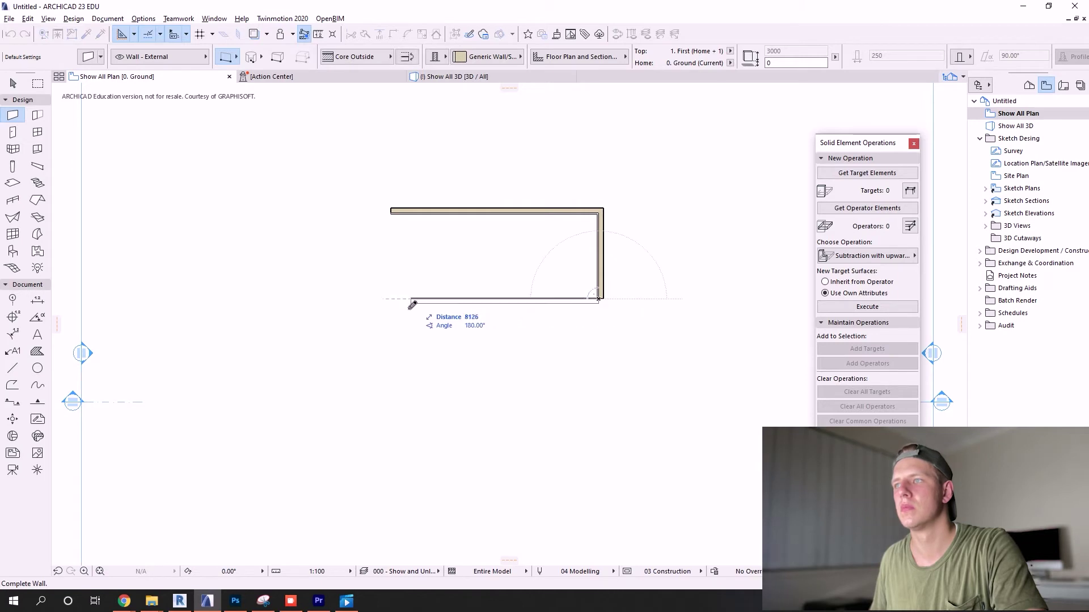
double_click(394, 221)
click(394, 301)
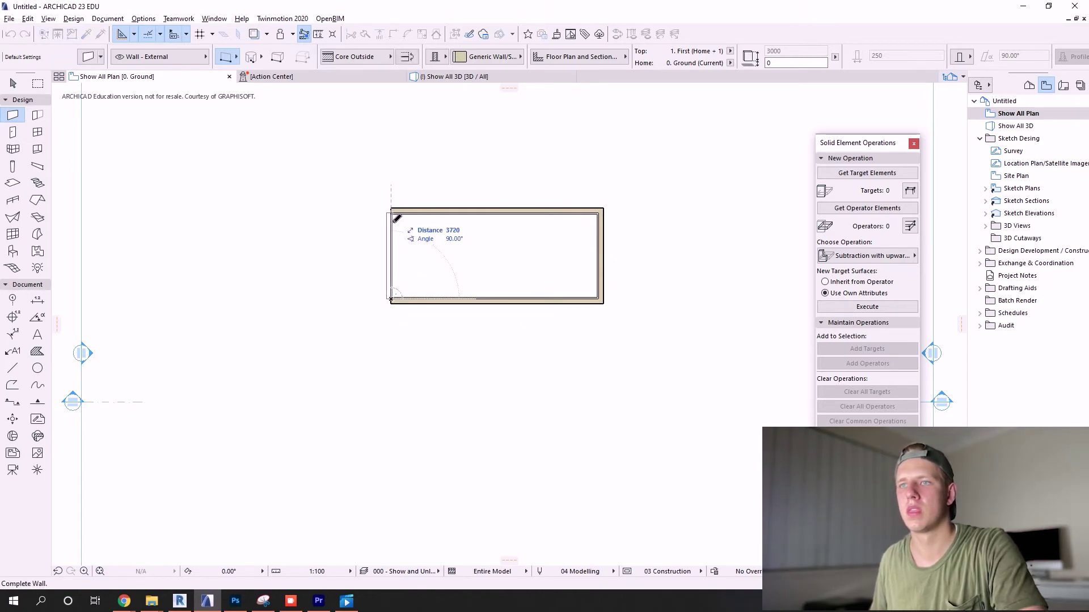
double_click(391, 211)
Step: Draw a rectangular 22° single-plane roof overhanging the room's upper half, with its pivot line above the walls
click(36, 202)
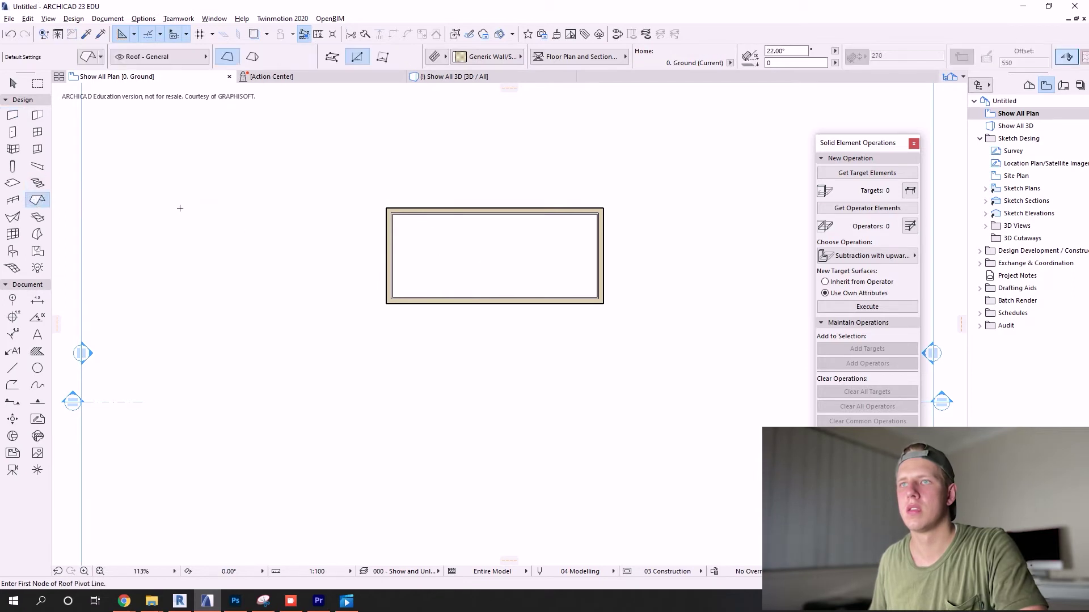
click(358, 168)
click(627, 169)
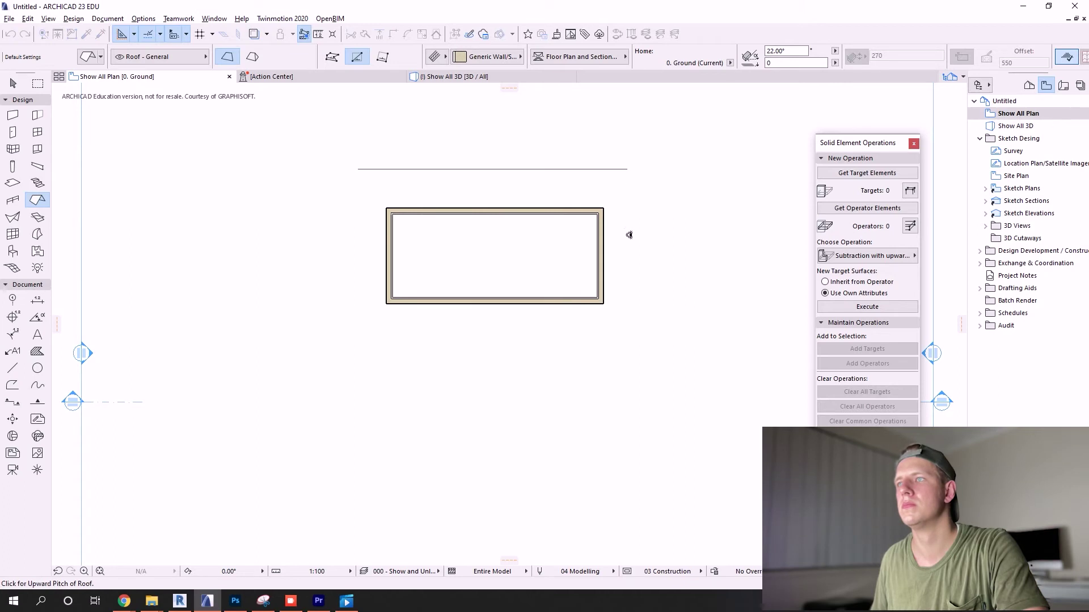
click(347, 159)
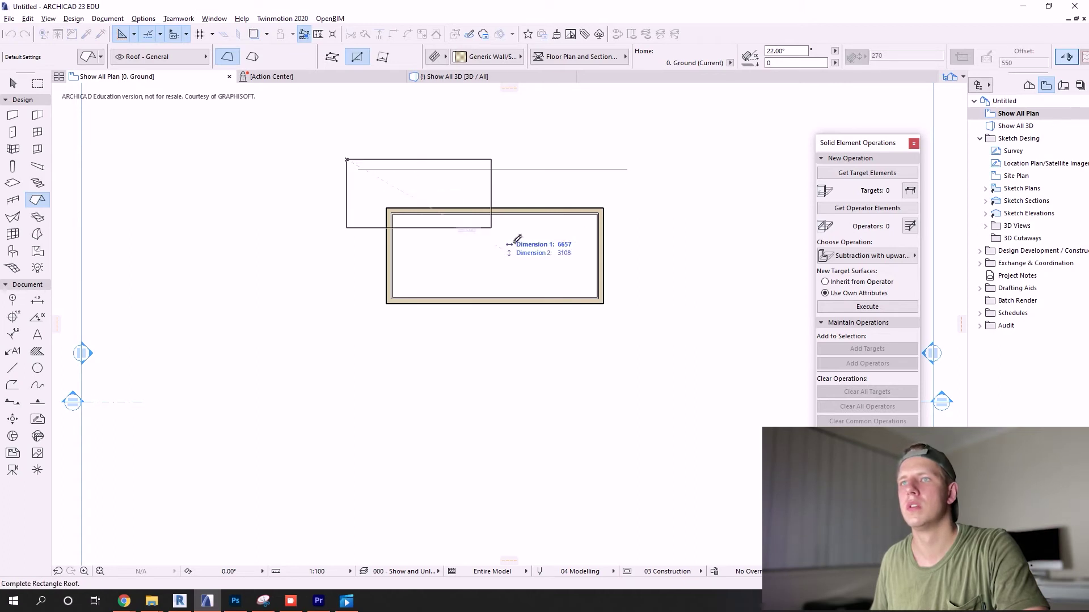
click(656, 249)
key(Escape)
Step: Mirror a copy of the roof plane about its lower edge to cover the other half of the room
click(626, 249)
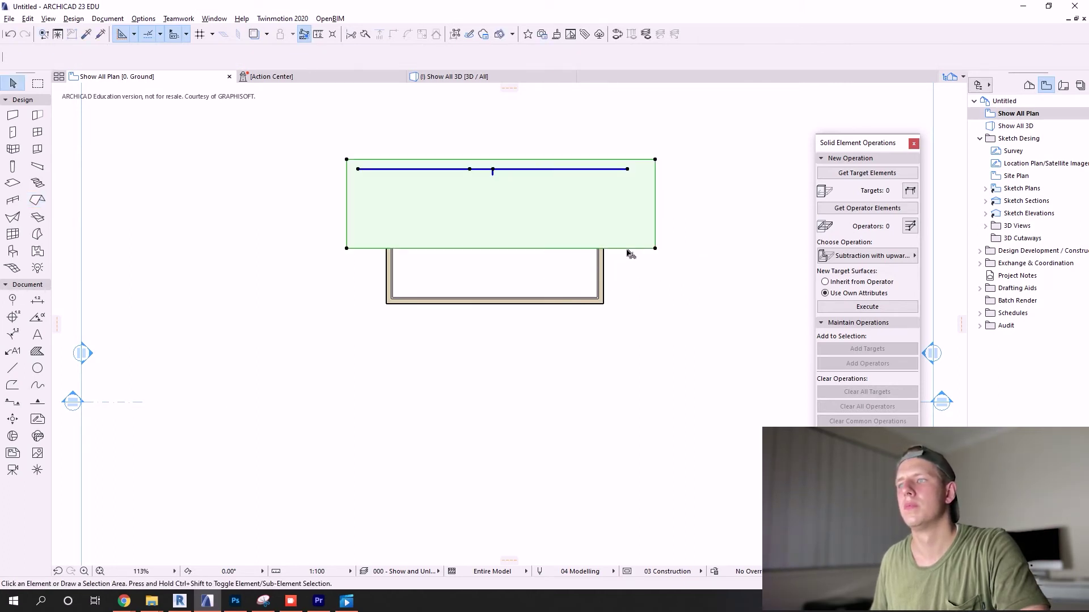
key(ctrl+m)
click(655, 249)
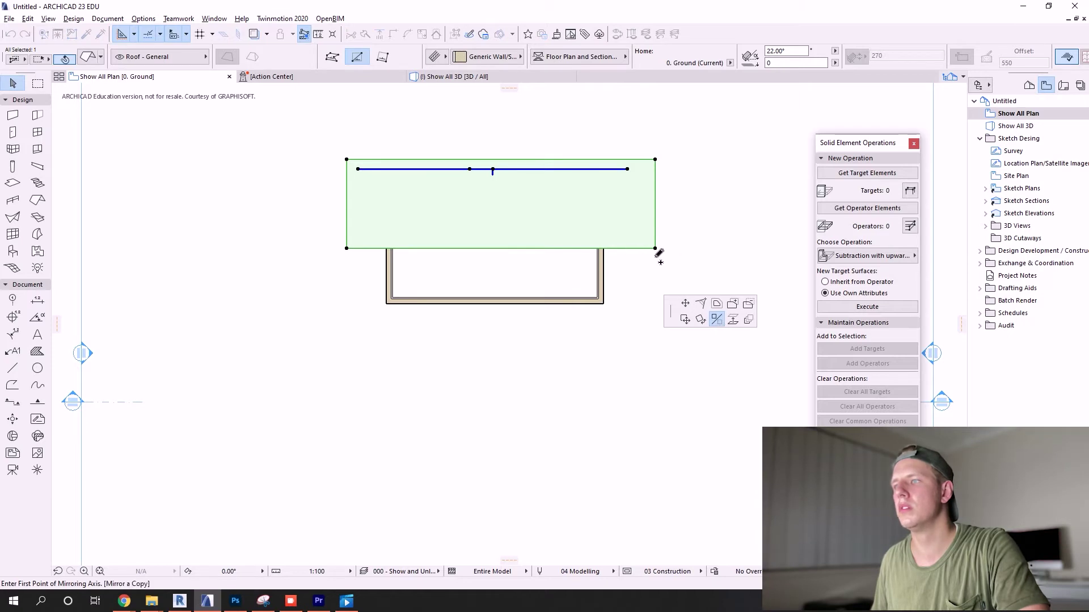
click(630, 249)
Step: Set the home story of both roof planes to 1. First
shift+click(647, 232)
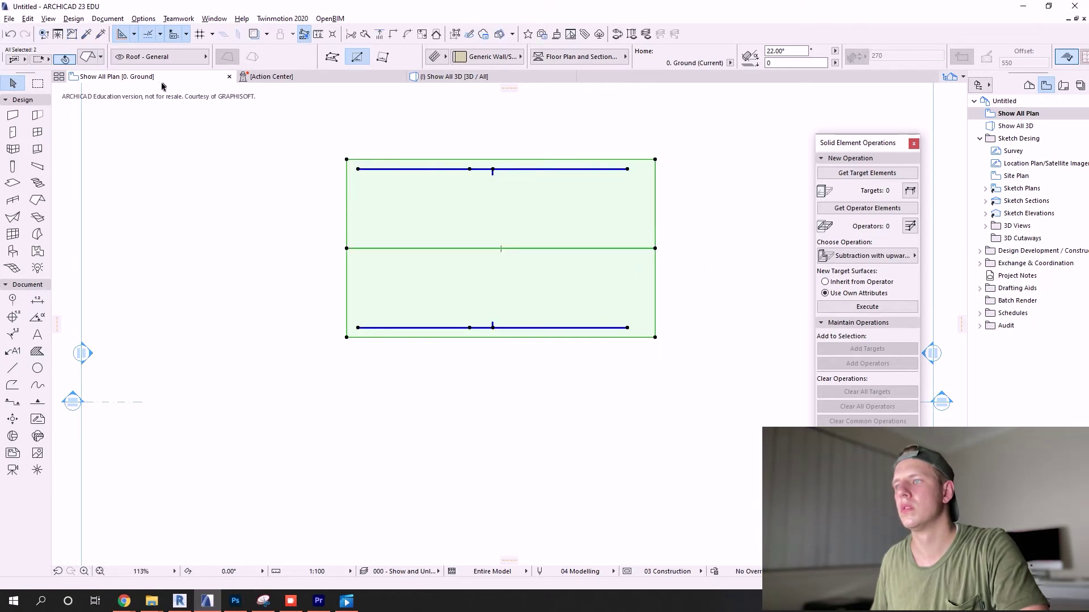
click(89, 57)
click(340, 218)
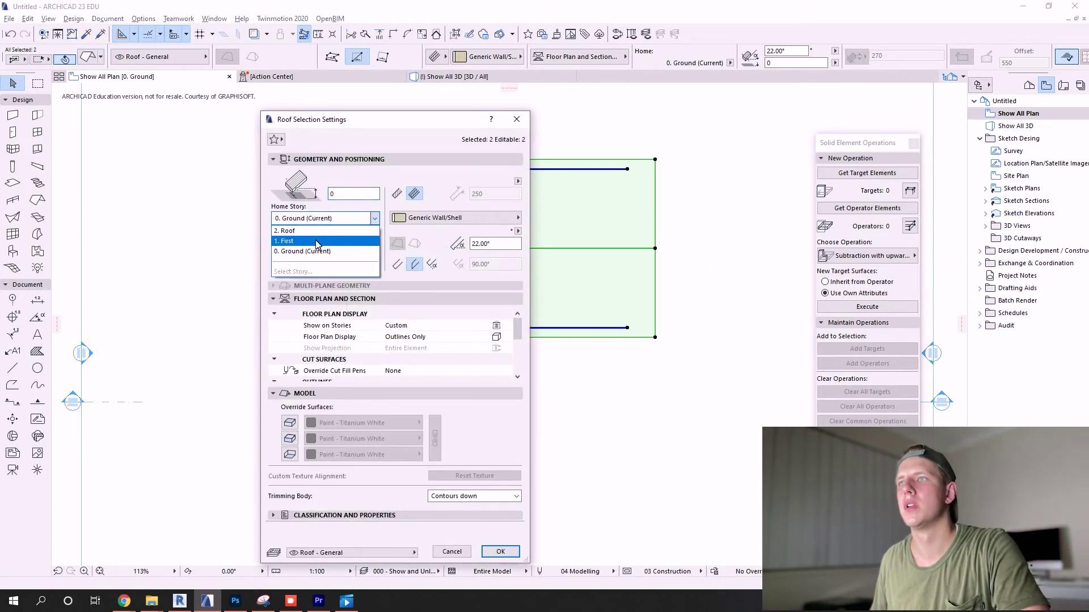
click(299, 241)
click(499, 551)
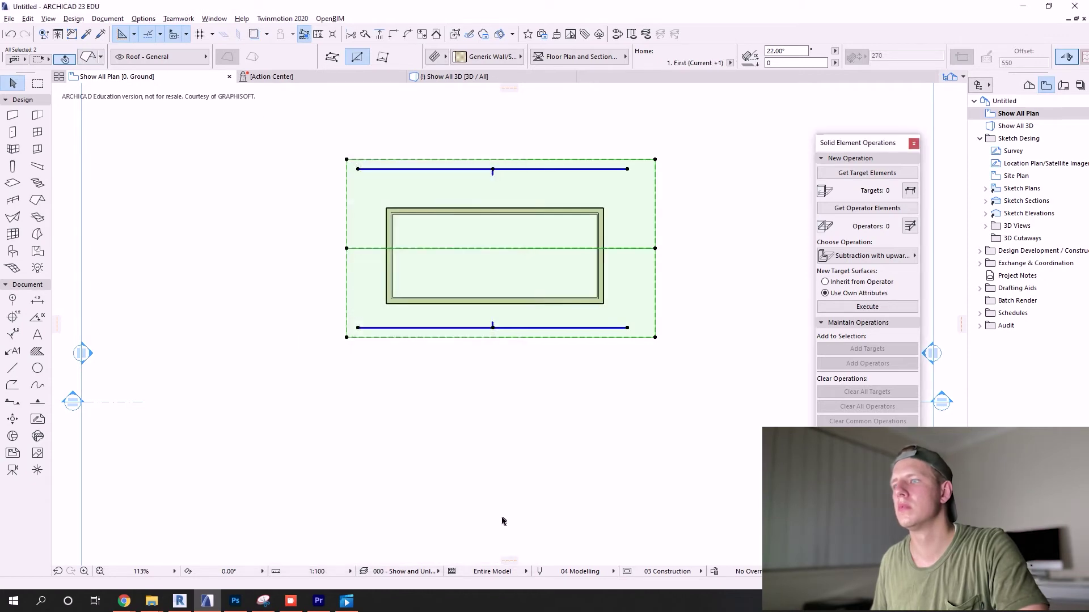
Step: Set the pivot line offset of the lower roof plane in the plan to 2000 from its home story
click(638, 292)
click(94, 61)
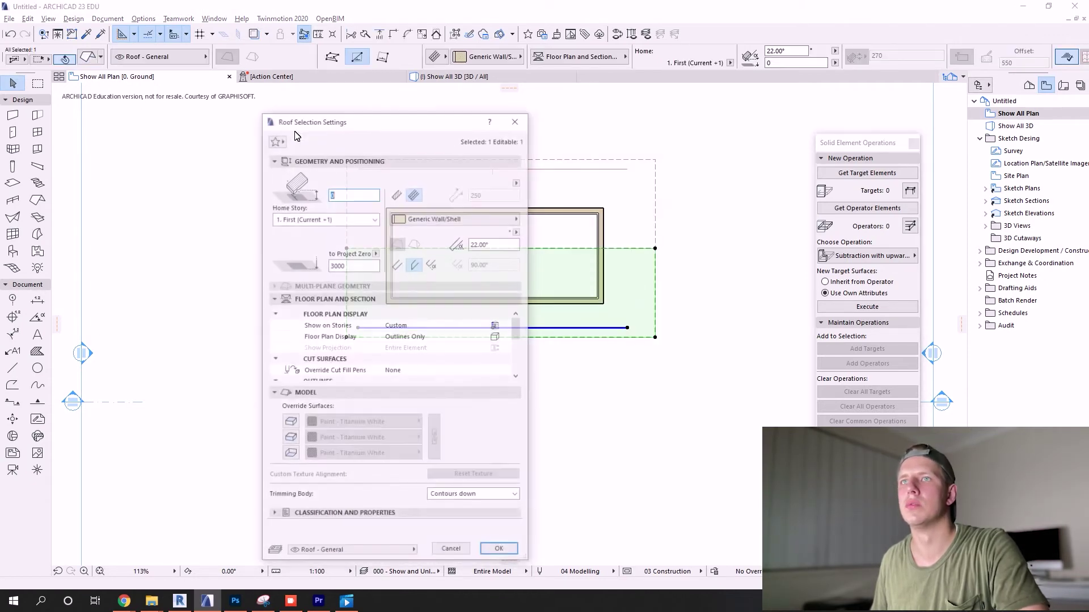
text(2)
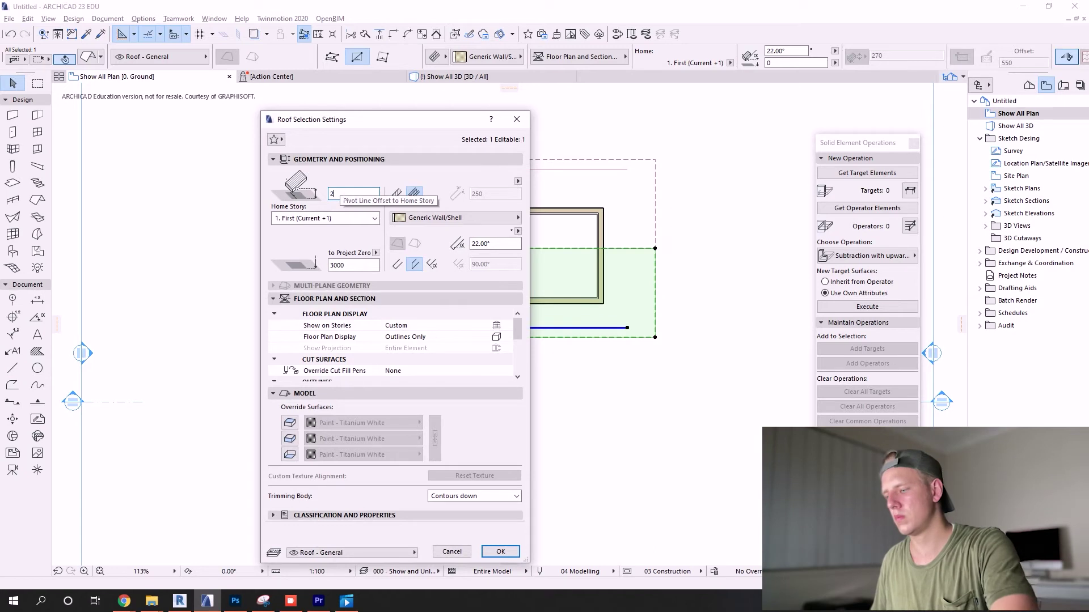
text(000)
key(Return)
key(Escape)
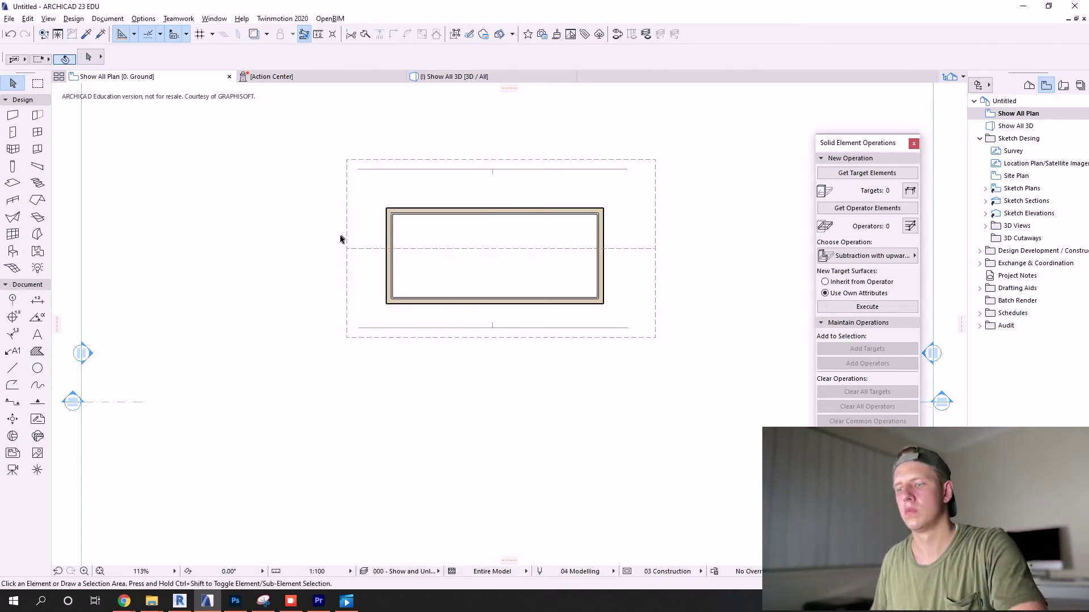
Step: Extend all four walls through the roofs in the 3D view by setting their top offset to 5000, and check them
key(F3)
shift+middle_drag(597, 262, 496, 259)
scroll(613, 227, up, 3)
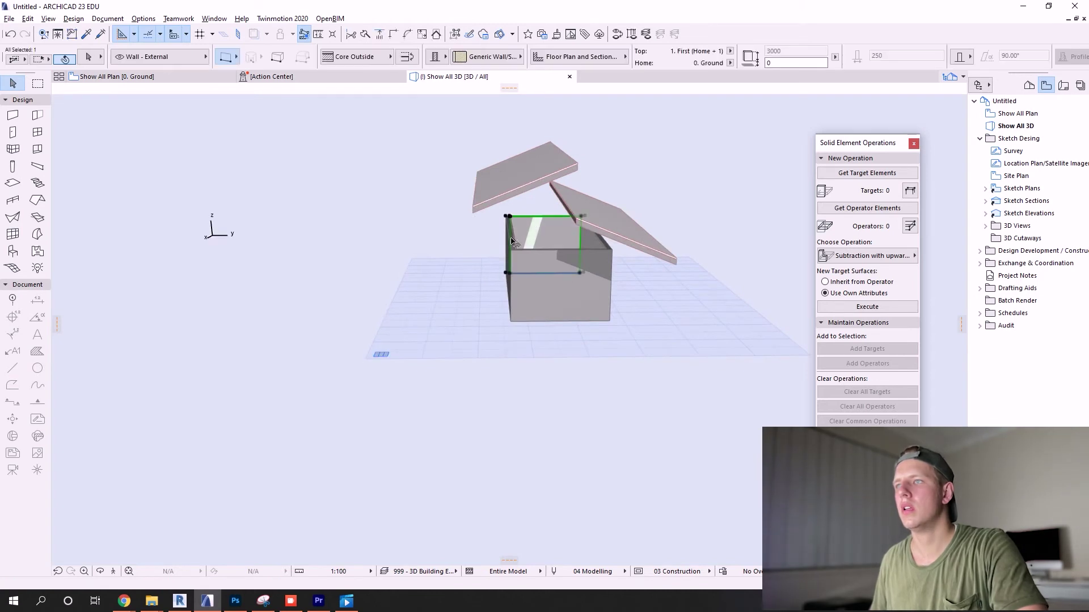
click(606, 248)
shift+middle_drag(575, 272, 515, 253)
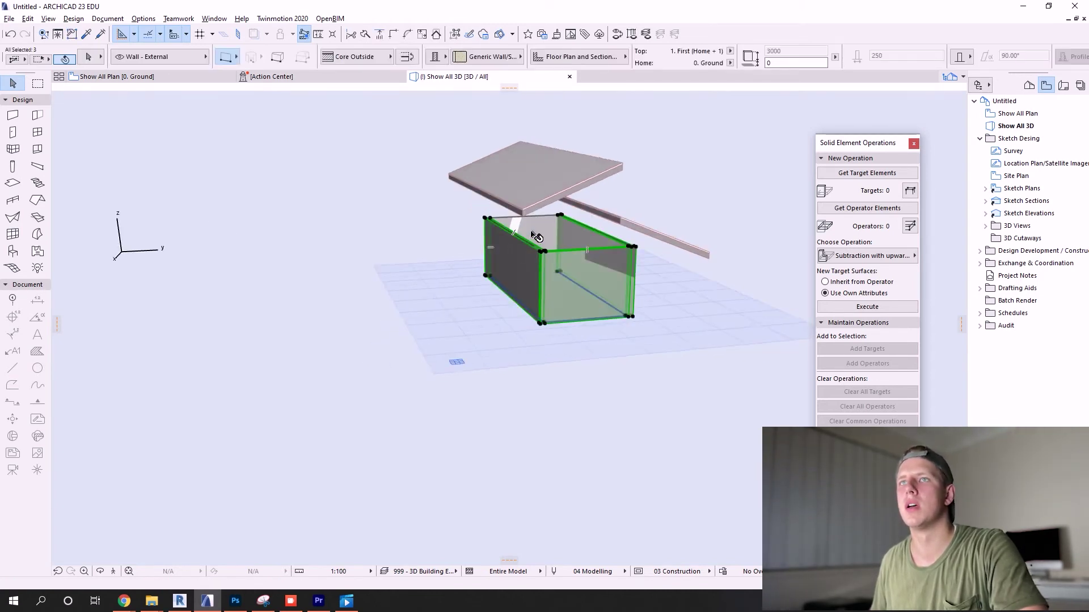
shift+click(532, 232)
click(90, 57)
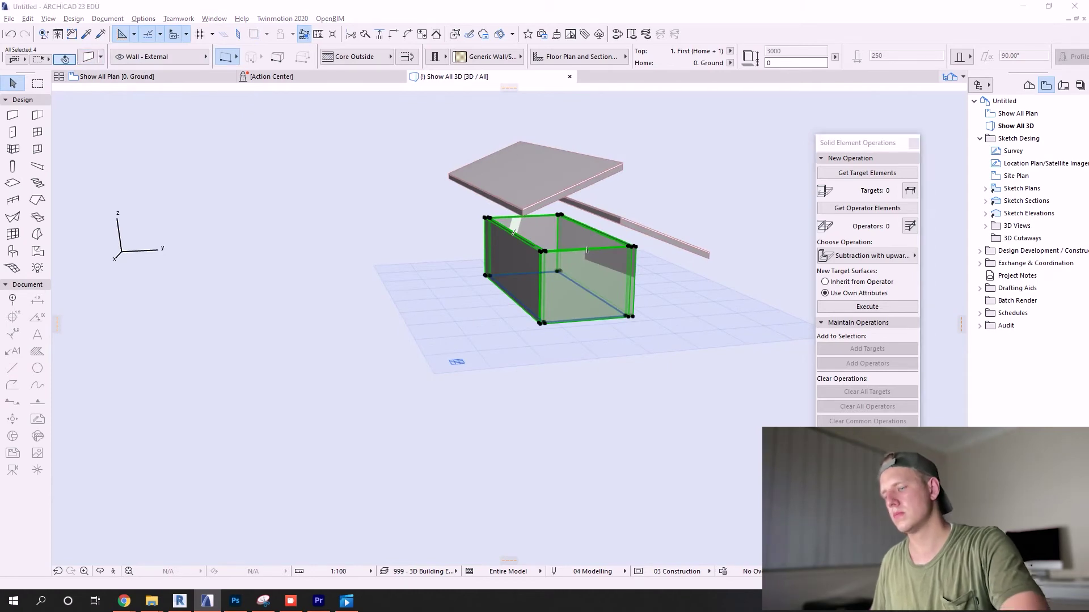
key(ctrl+t)
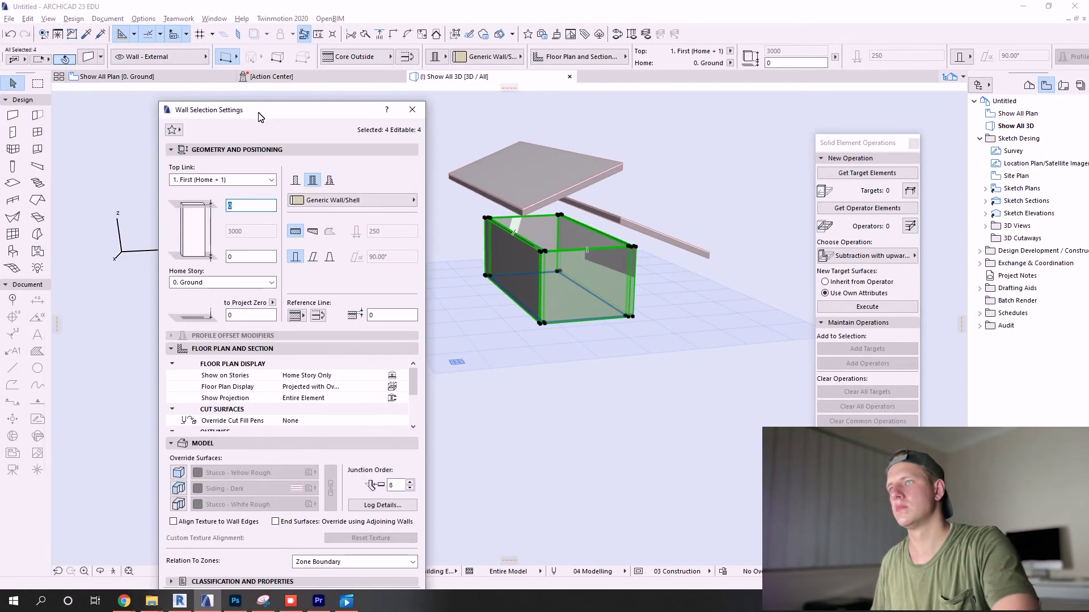
text(500)
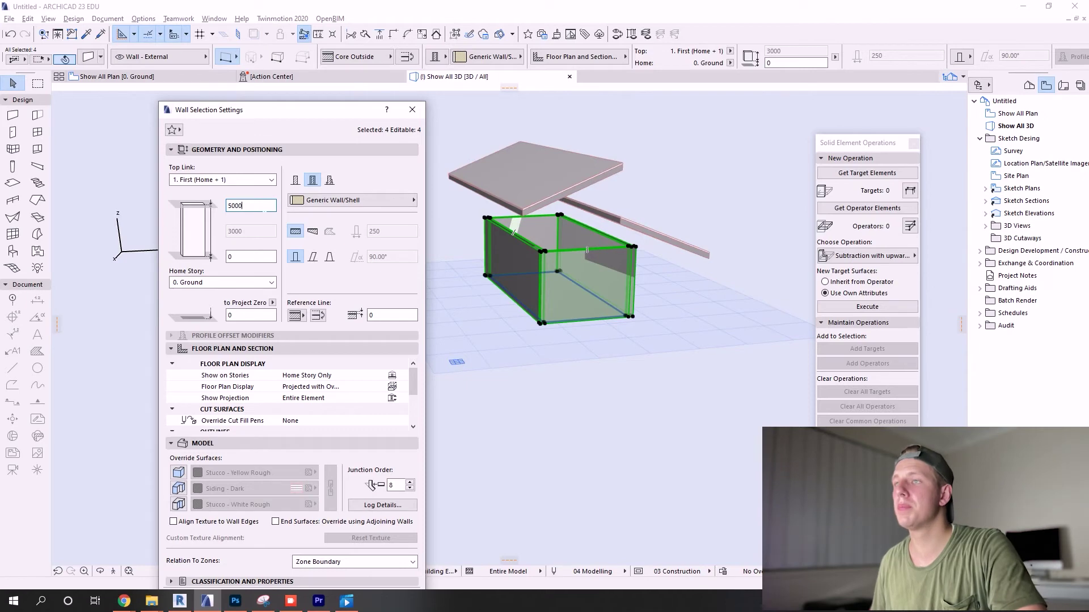
text(0)
key(Return)
shift+middle_drag(685, 193, 762, 189)
drag(763, 189, 493, 215)
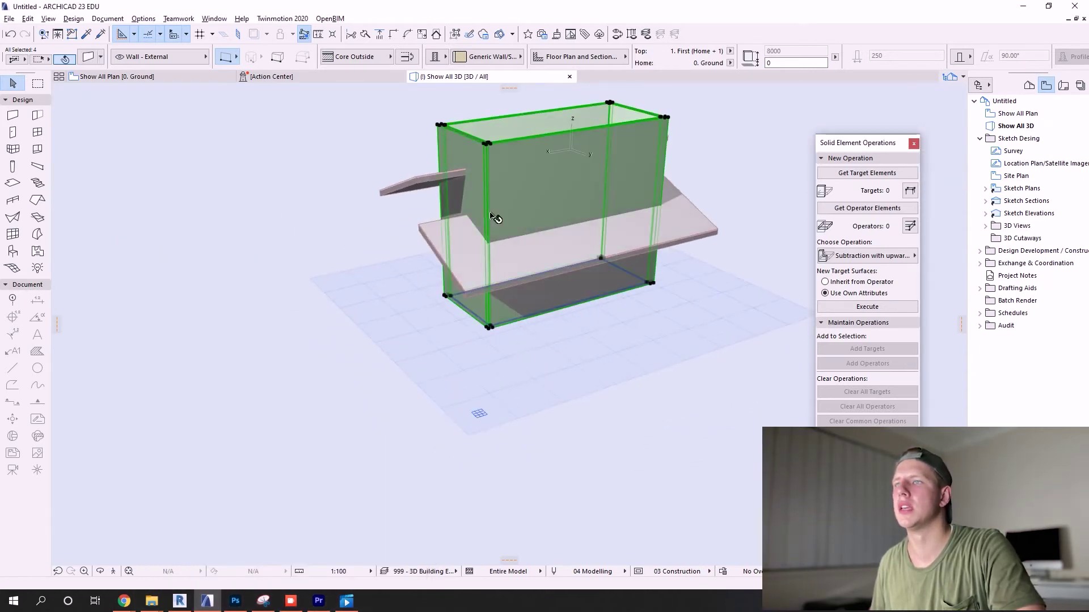
drag(761, 175, 399, 210)
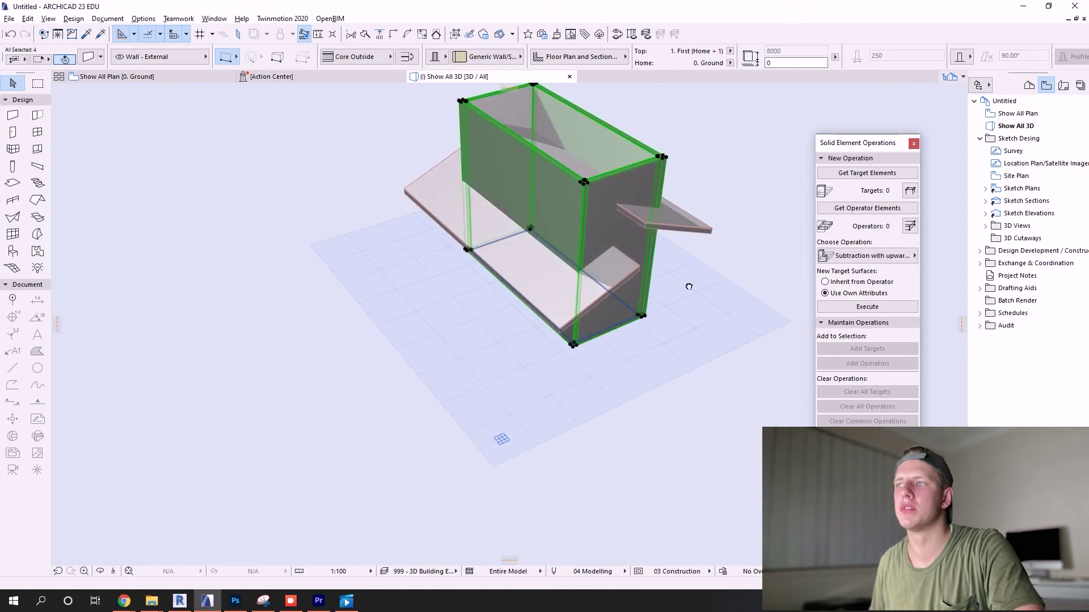
Step: Examine how the extended walls pass through the upper and lower roof planes, checking individual walls and roofs
drag(688, 287, 268, 211)
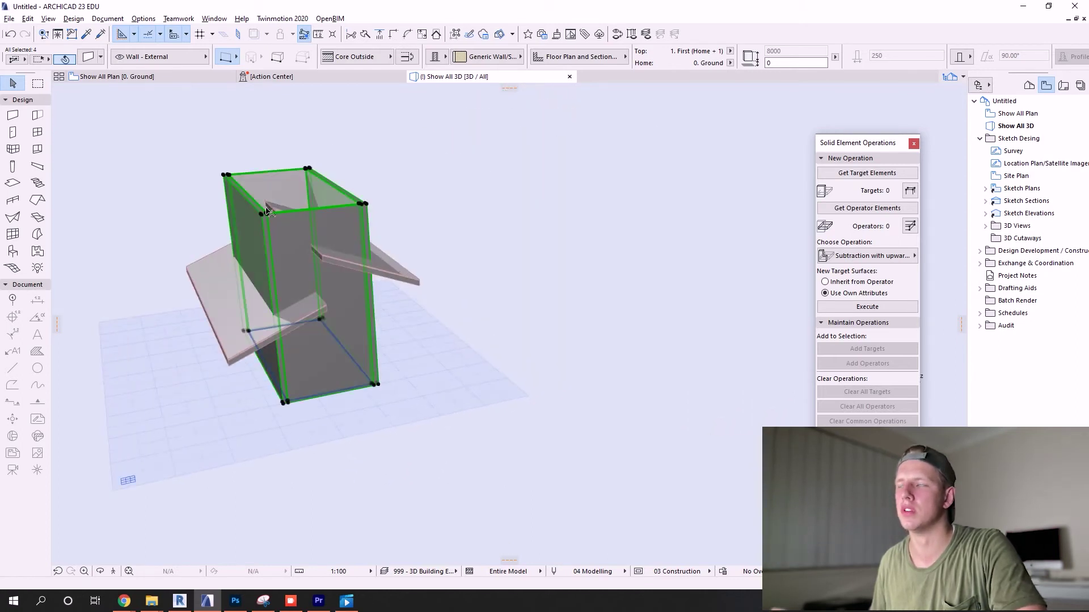
scroll(267, 212, up, 2)
key(Escape)
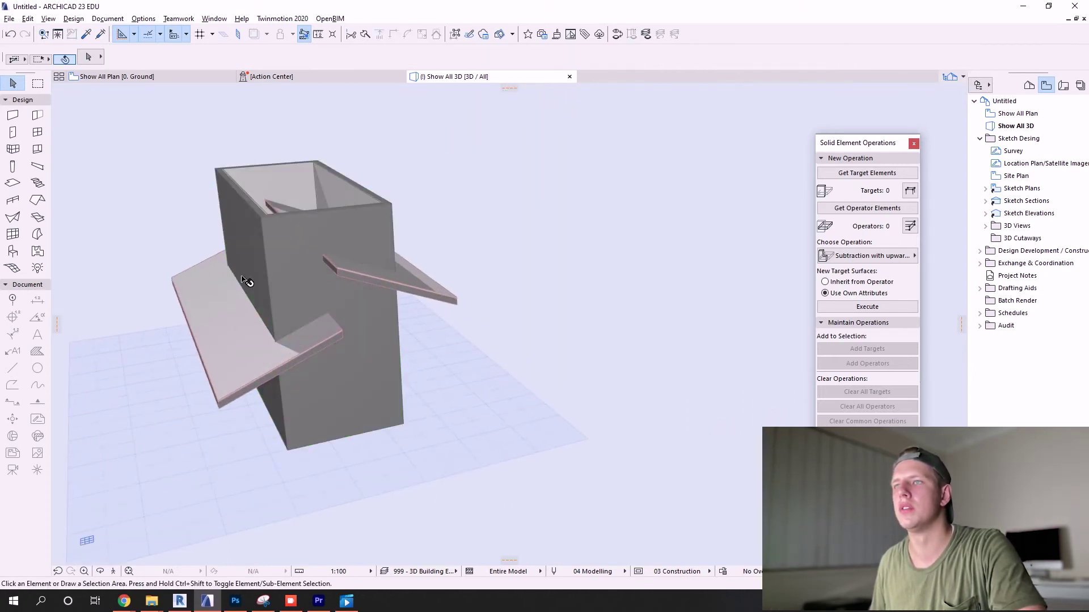
drag(245, 280, 306, 311)
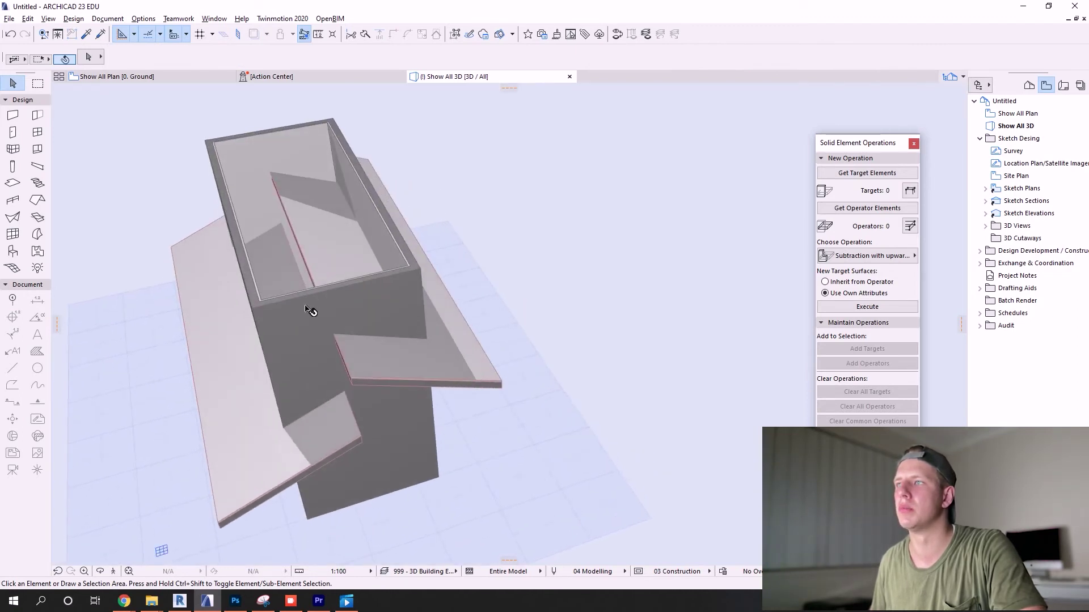
click(319, 347)
shift+middle_drag(320, 351, 311, 300)
click(250, 192)
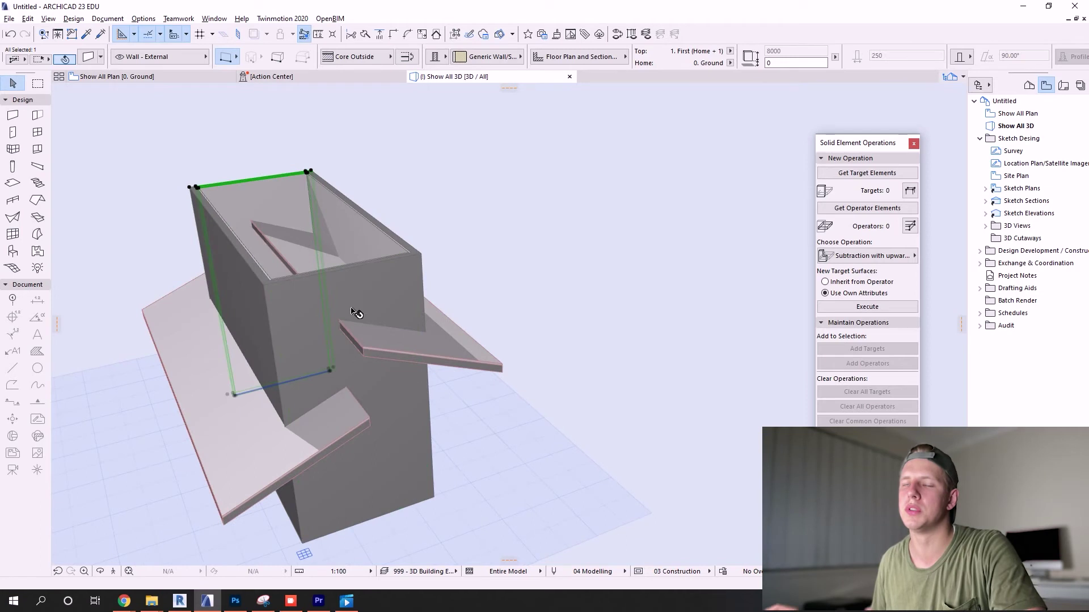
click(364, 286)
click(399, 350)
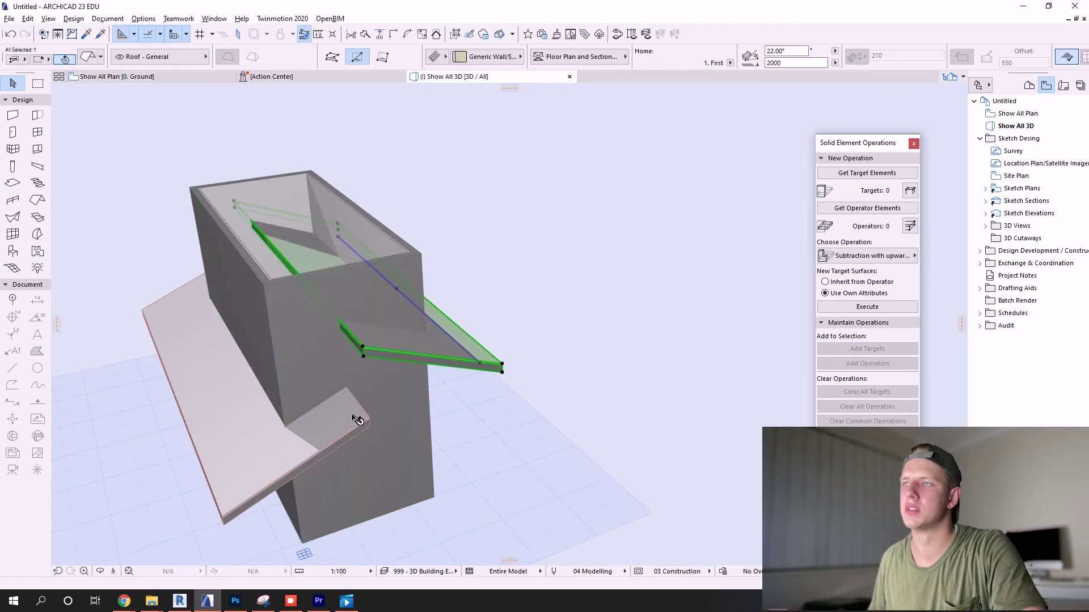
click(358, 420)
Step: Try trimming one long wall and both end walls to the lower roof plane using Subtraction with upward extrusion
click(335, 289)
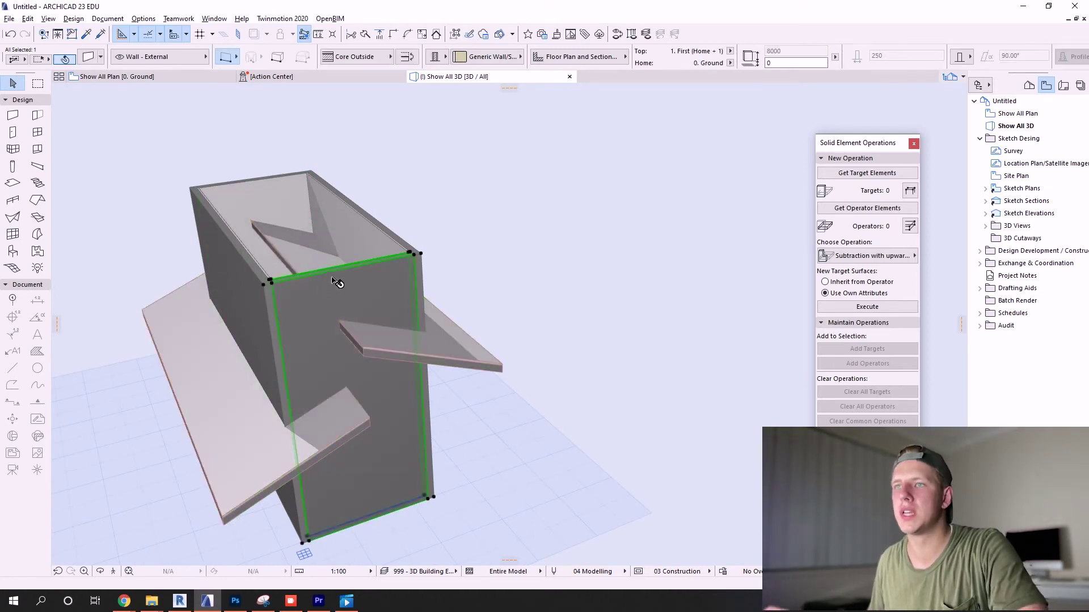
shift+click(245, 269)
shift+click(242, 190)
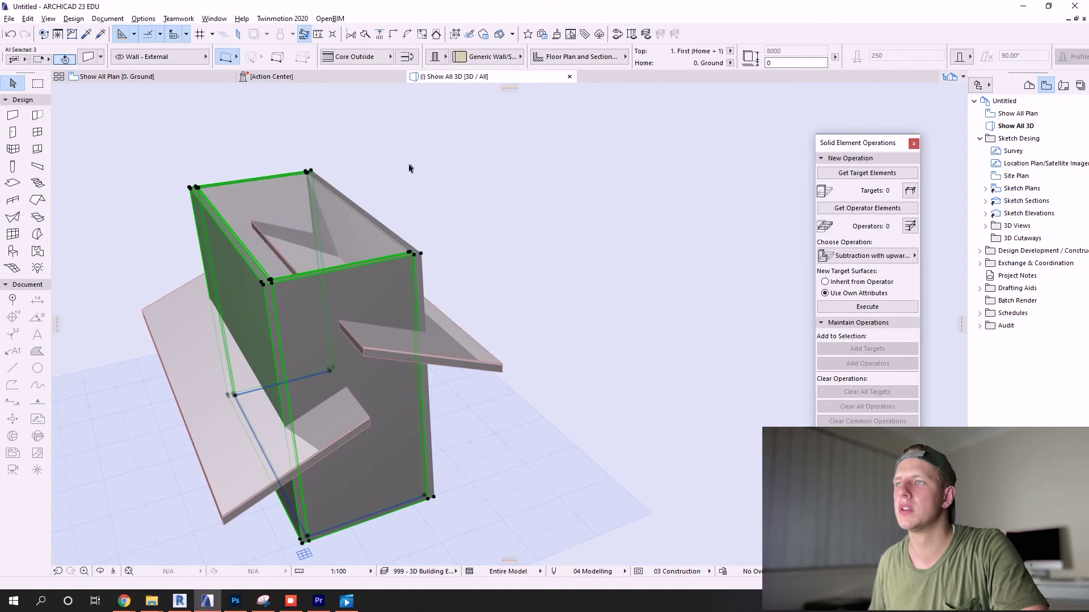
drag(855, 148, 667, 139)
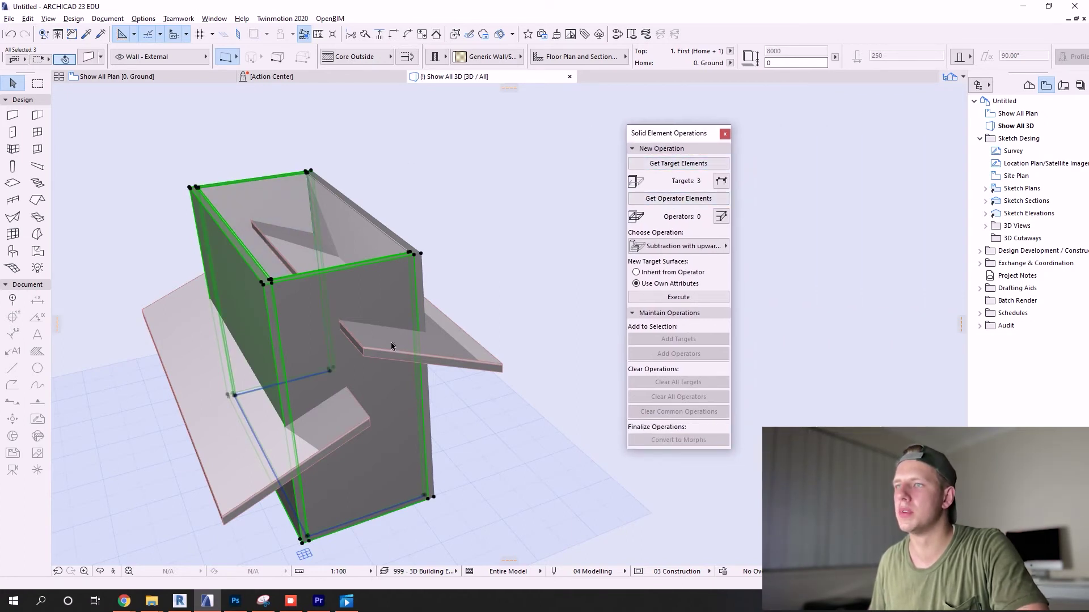
click(246, 494)
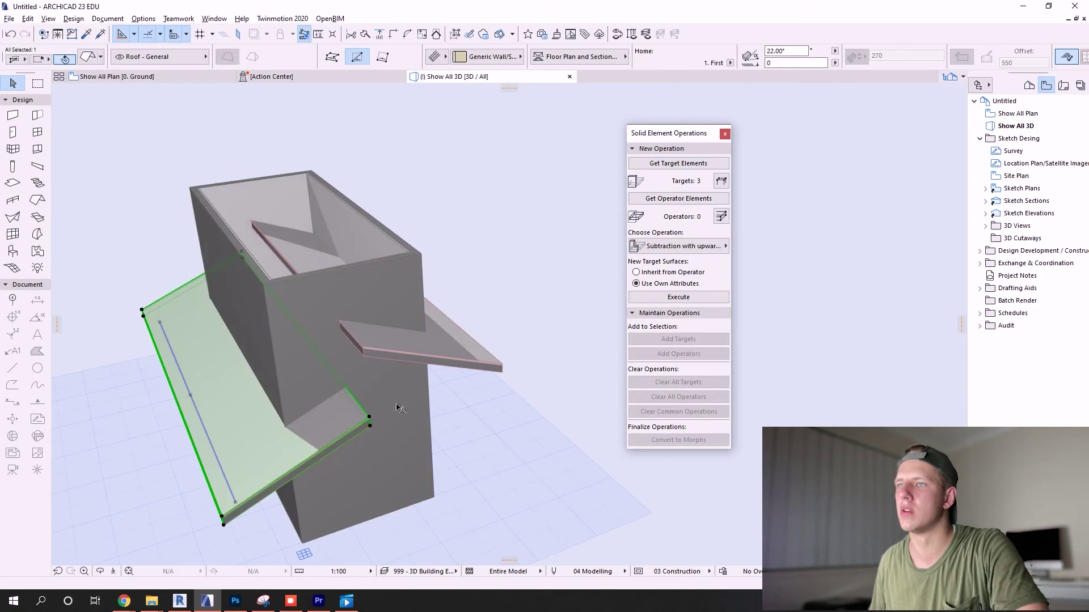
click(673, 200)
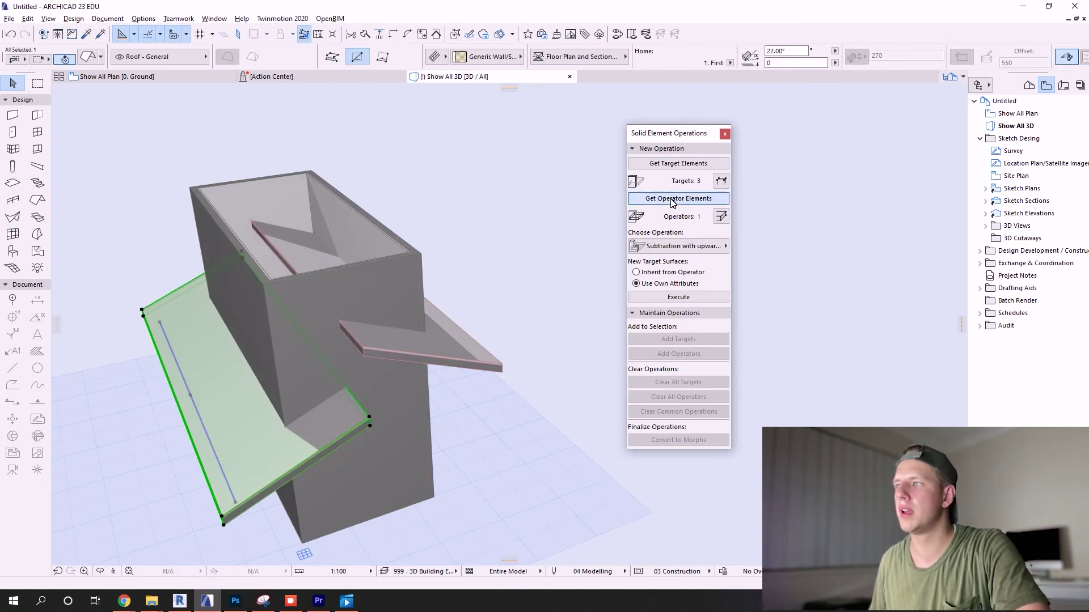
click(693, 247)
click(760, 261)
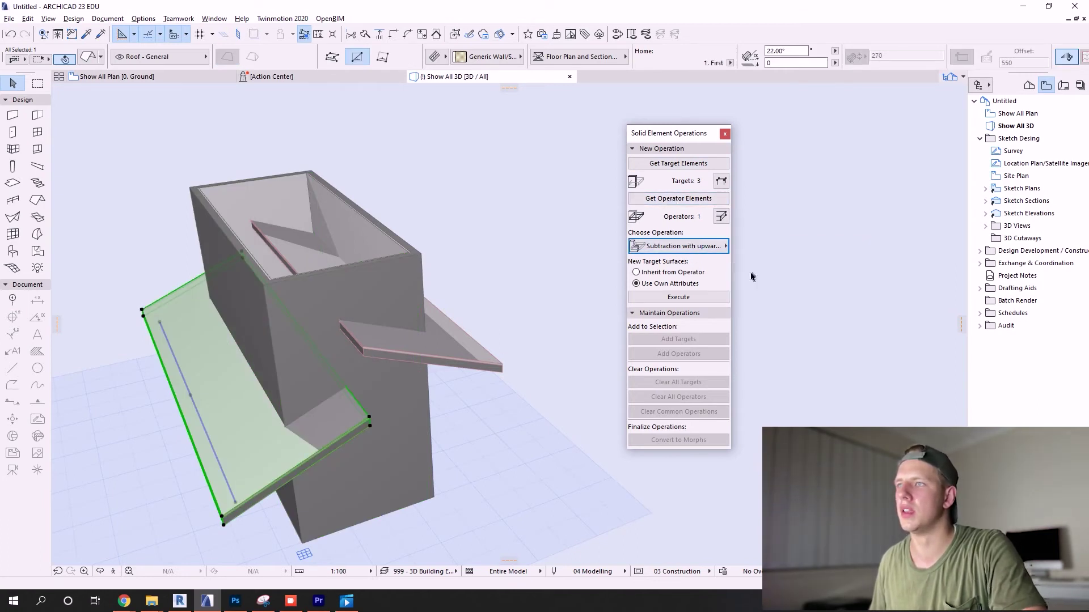
click(678, 297)
shift+middle_drag(291, 353, 432, 331)
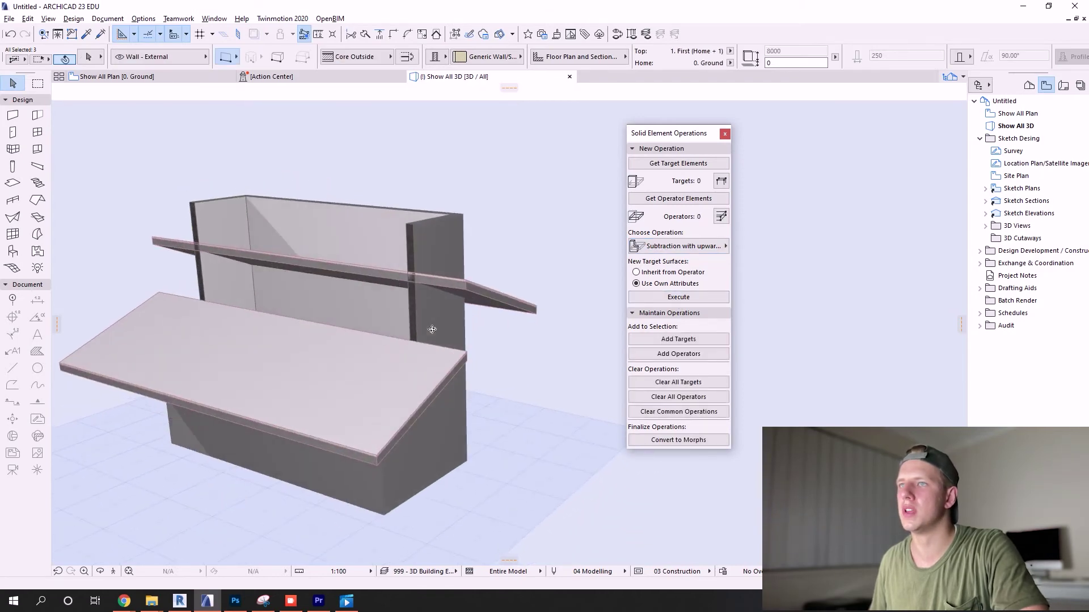
Step: Try trimming the same three walls to the upper roof plane with upward extrusion, and undo both trims
click(214, 215)
key(Escape)
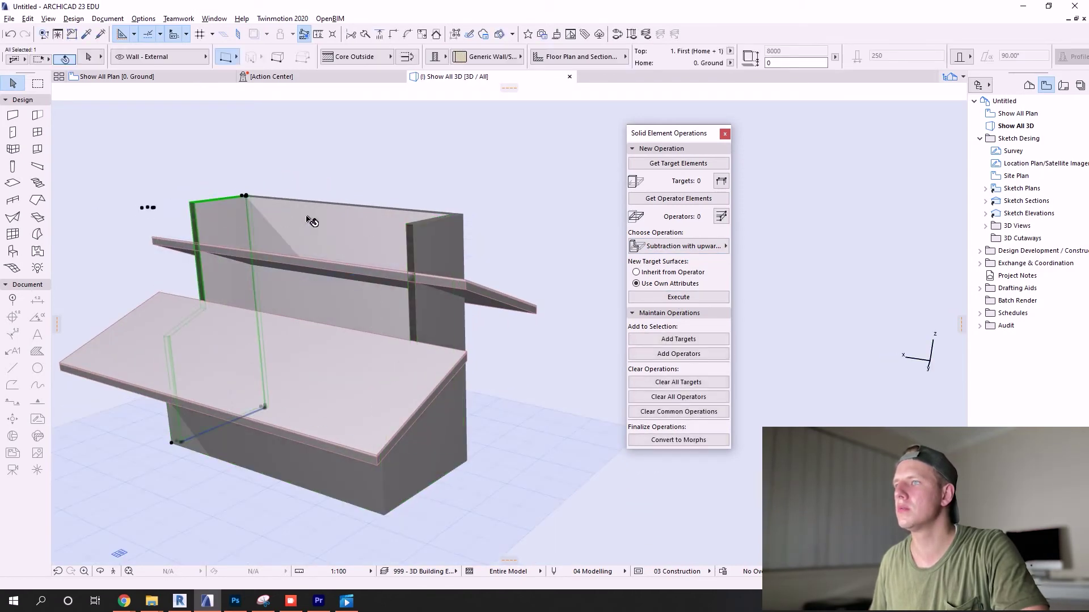
click(491, 298)
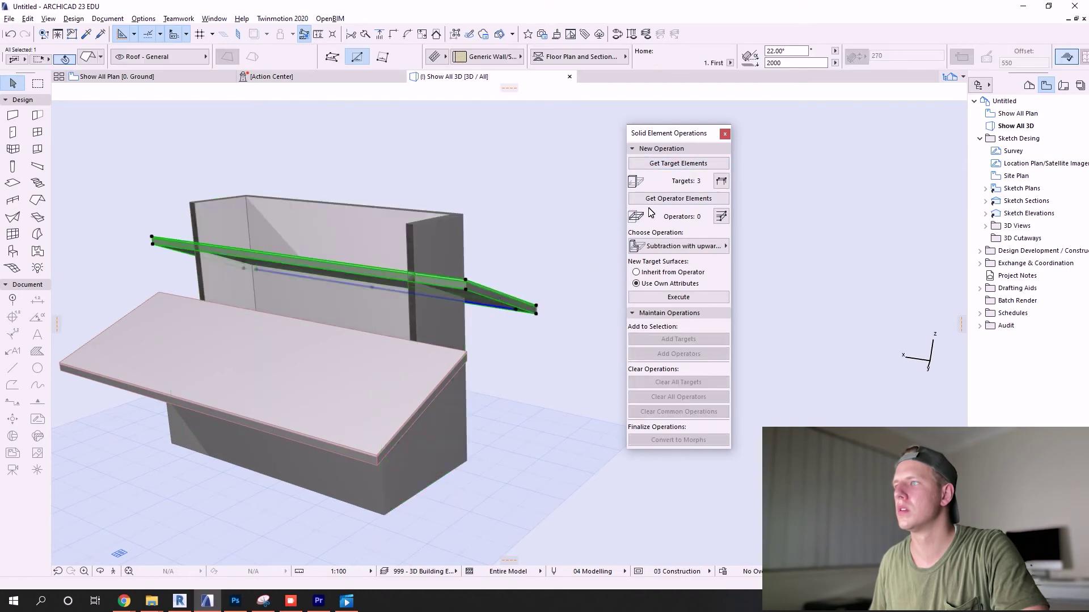
click(671, 298)
mouse_move(508, 250)
shift+middle_down()
mouse_move(115, 261)
mouse_move(384, 195)
mouse_move(263, 277)
mouse_move(511, 270)
shift+middle_up()
shift+middle_drag(333, 284, 236, 272)
key(ctrl+z)
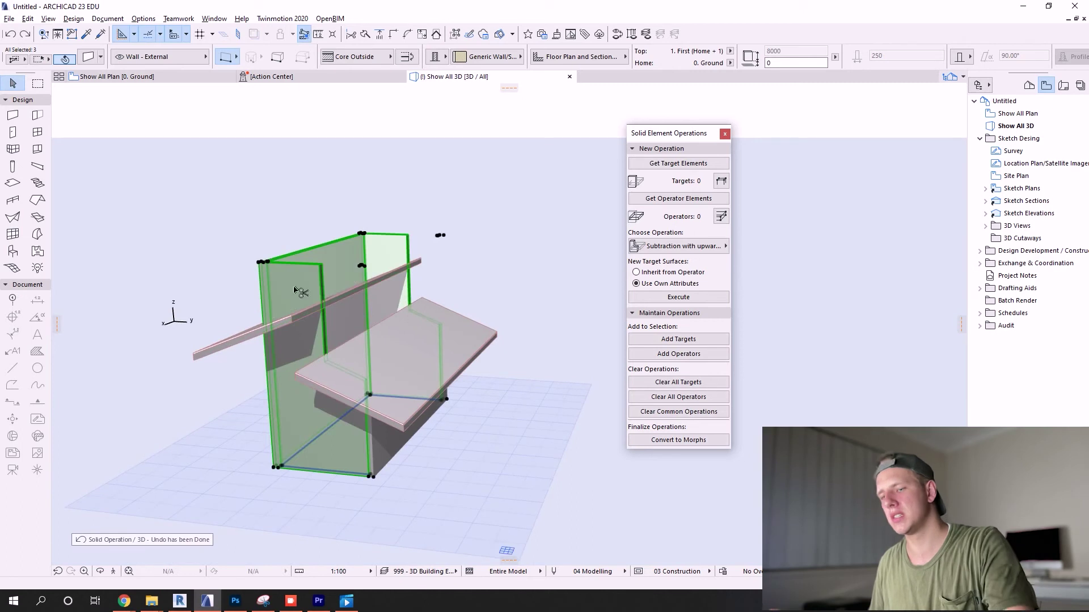
click(513, 230)
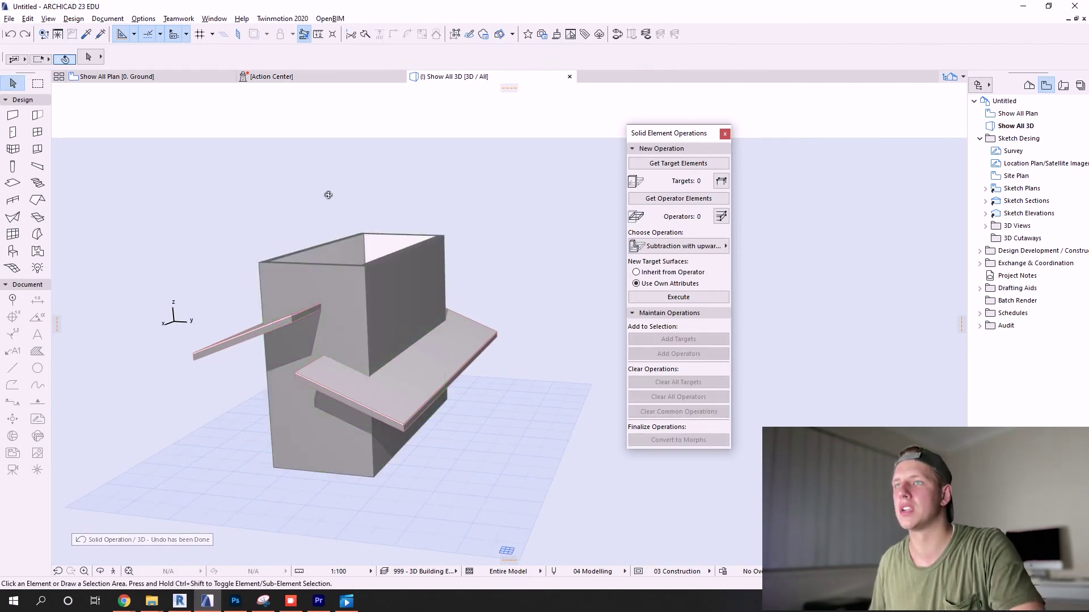
Step: Trim all four walls to both roof planes in one solid operation using Subtraction with upward extrusion
shift+middle_drag(328, 195, 326, 250)
click(313, 273)
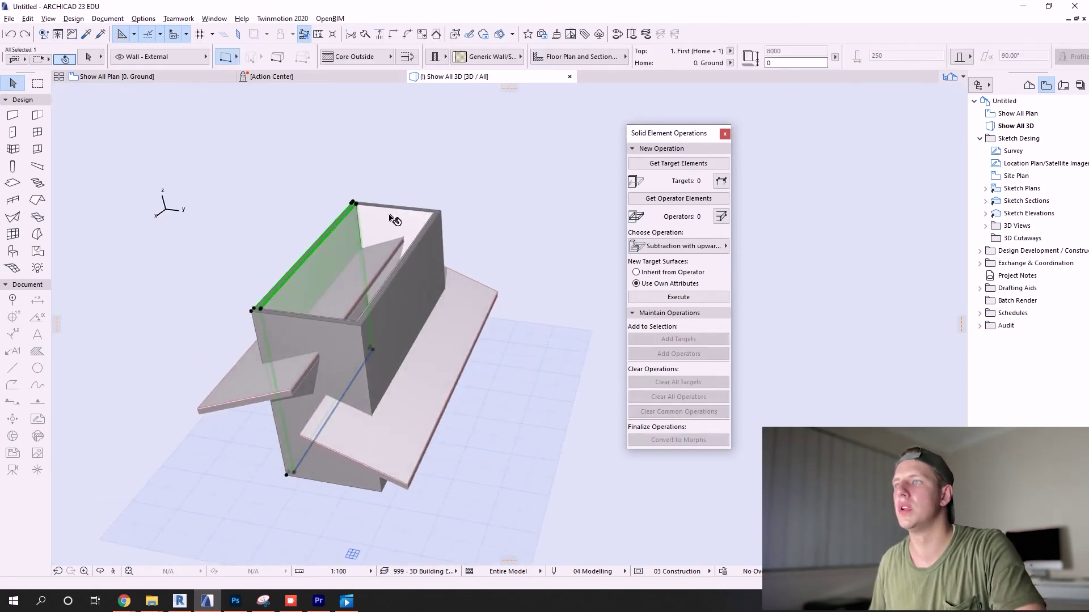
shift+click(394, 221)
shift+click(421, 274)
shift+click(328, 325)
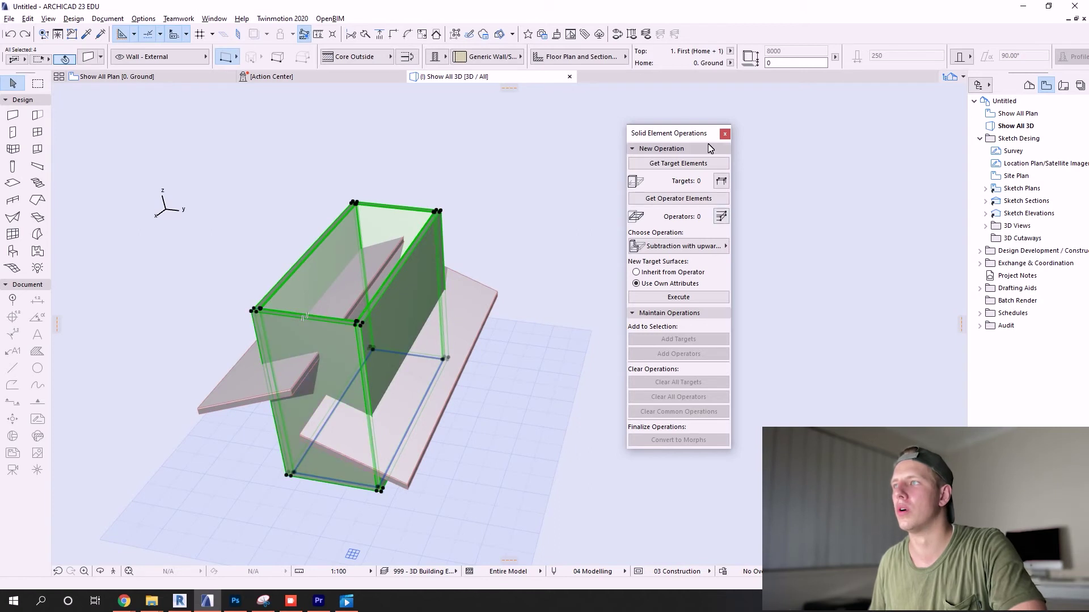
click(487, 313)
shift+click(241, 391)
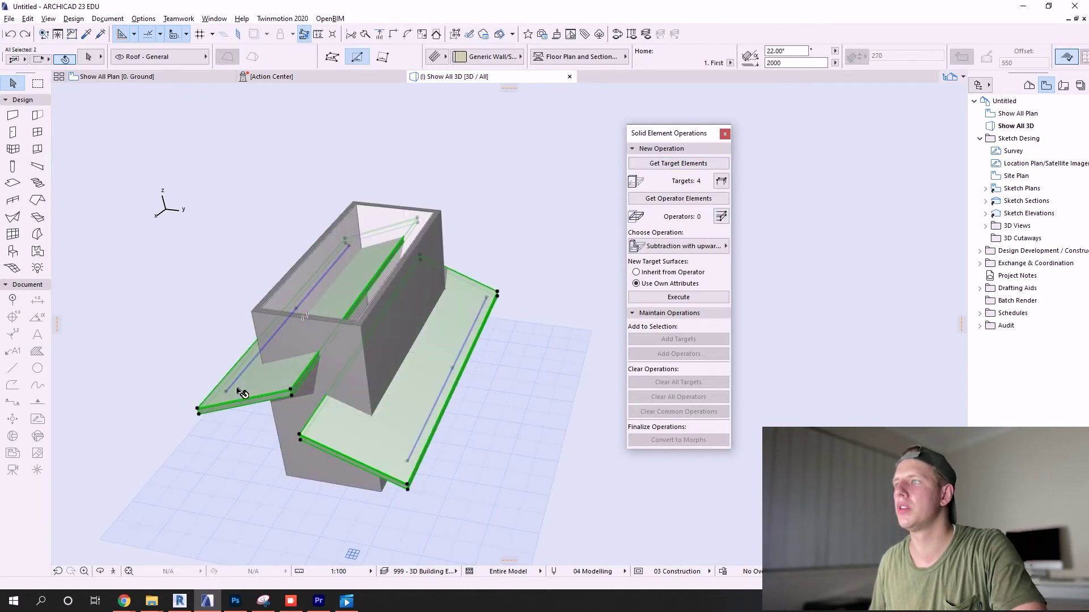
click(689, 246)
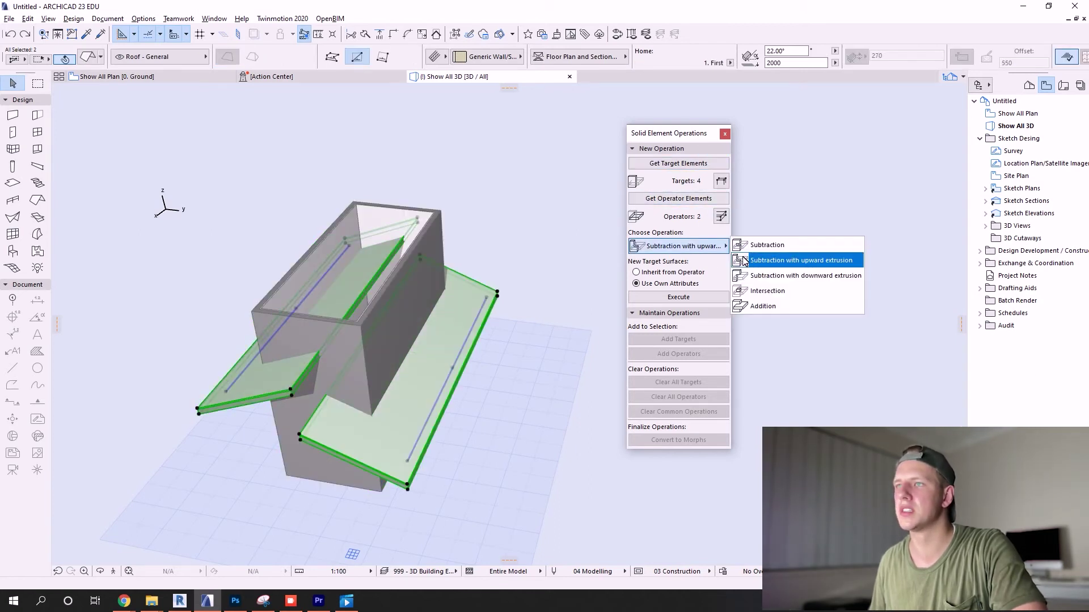
click(756, 260)
click(693, 301)
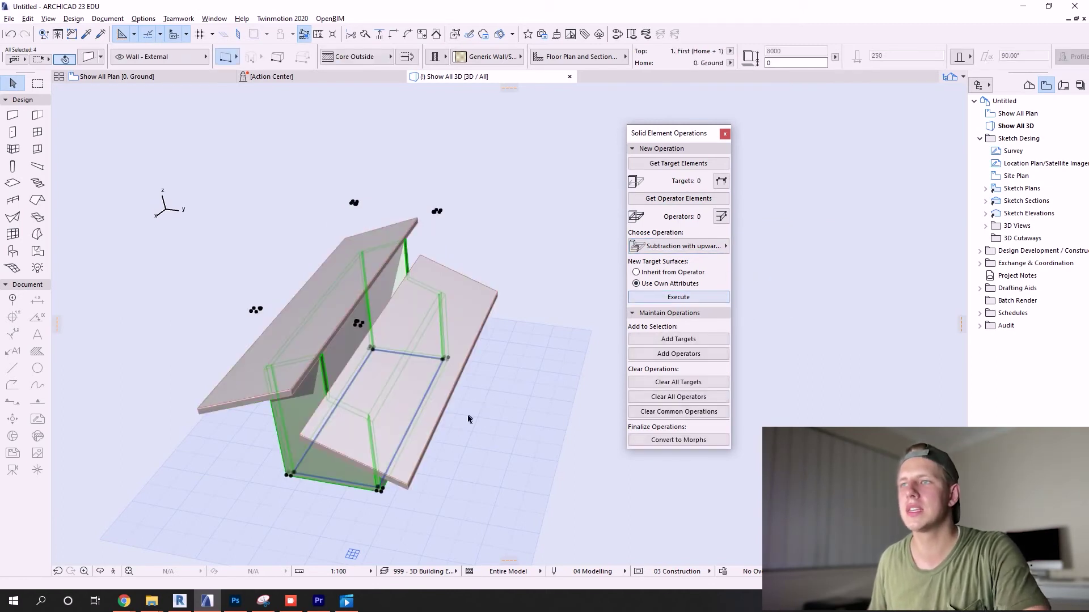
shift+middle_drag(469, 418, 147, 290)
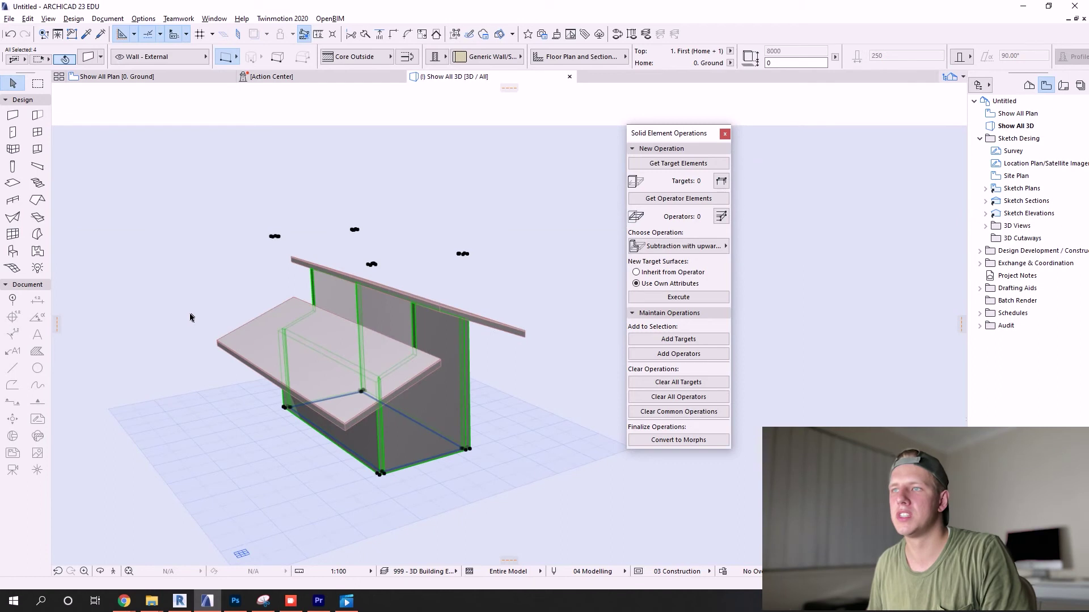
Step: Change the lower roof plane's pitch to about -15.33° so that it slopes down toward the tall wall
key(Escape)
click(347, 397)
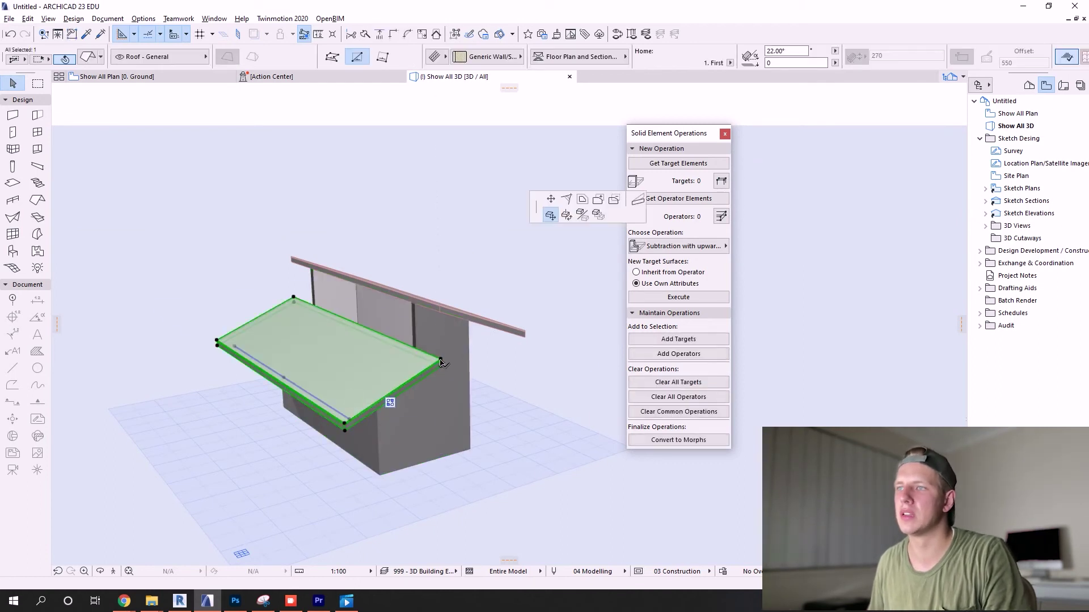
click(441, 362)
click(581, 419)
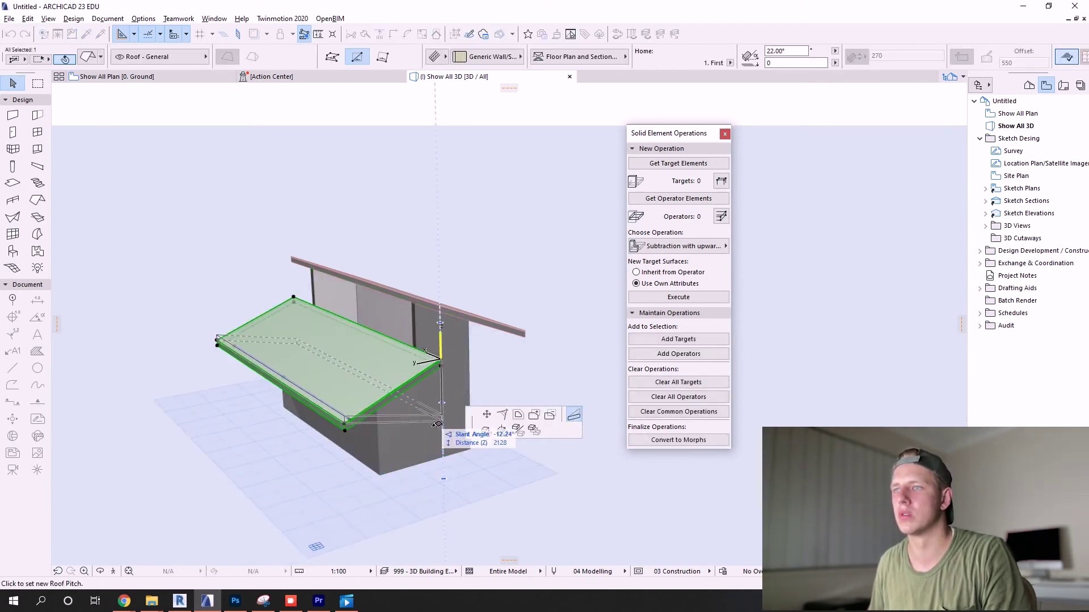
click(469, 401)
shift+middle_drag(469, 401, 328, 381)
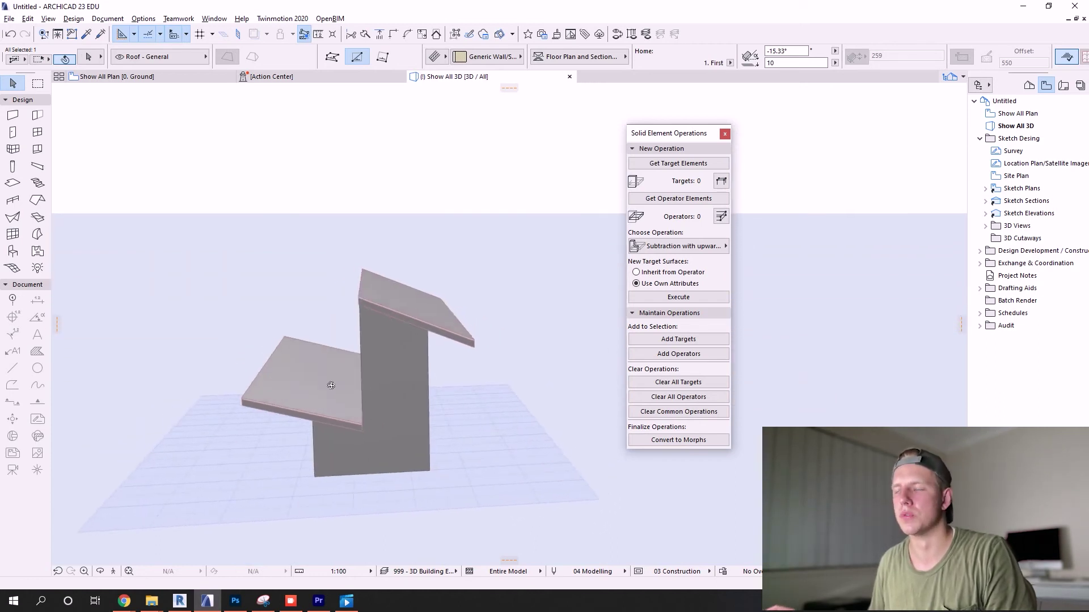
Step: Offset the lower roof plane's outer edge inward to leave a narrow strip, and check how the trimmed walls respond
click(261, 377)
click(362, 306)
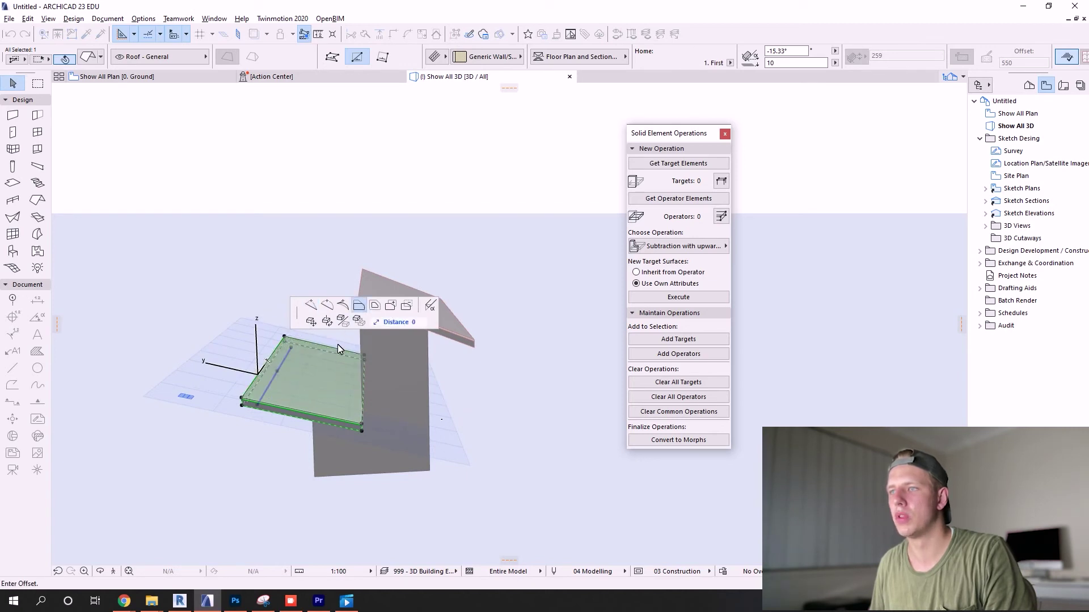
click(339, 404)
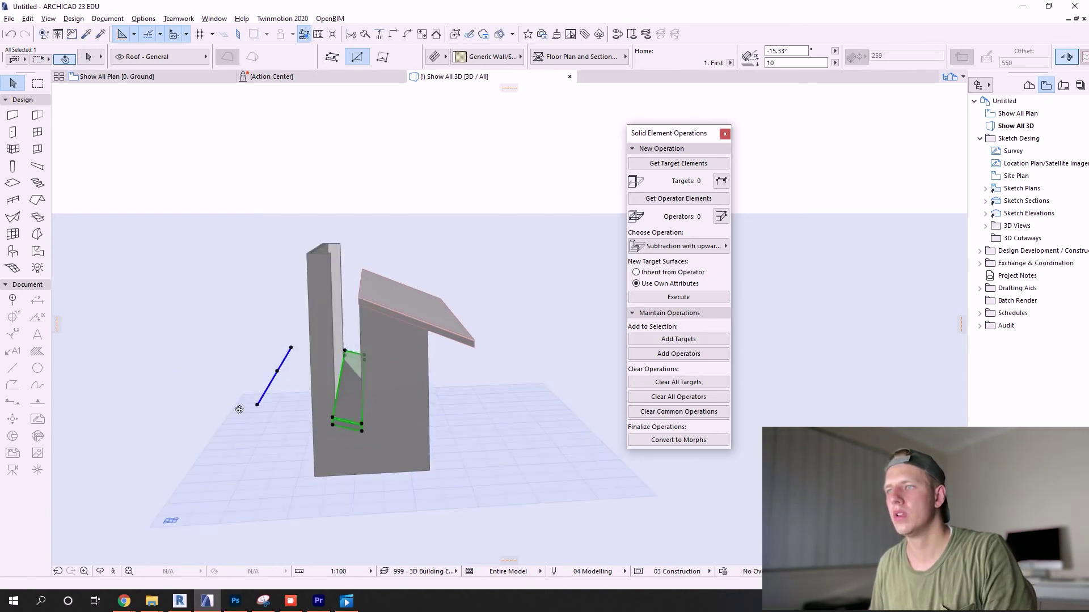
shift+middle_drag(239, 409, 289, 437)
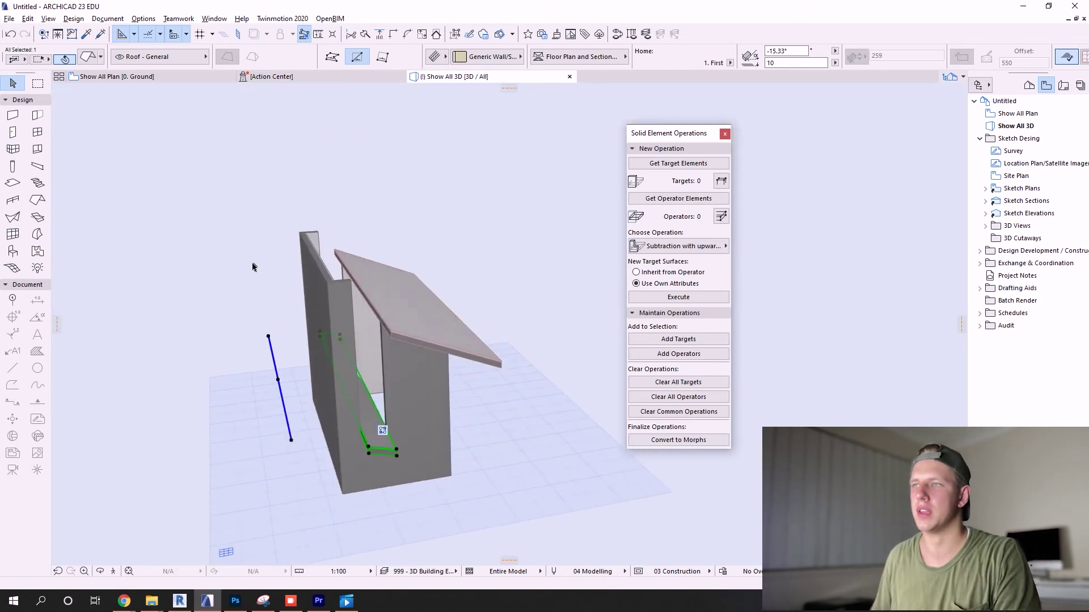
shift+middle_drag(398, 257, 384, 364)
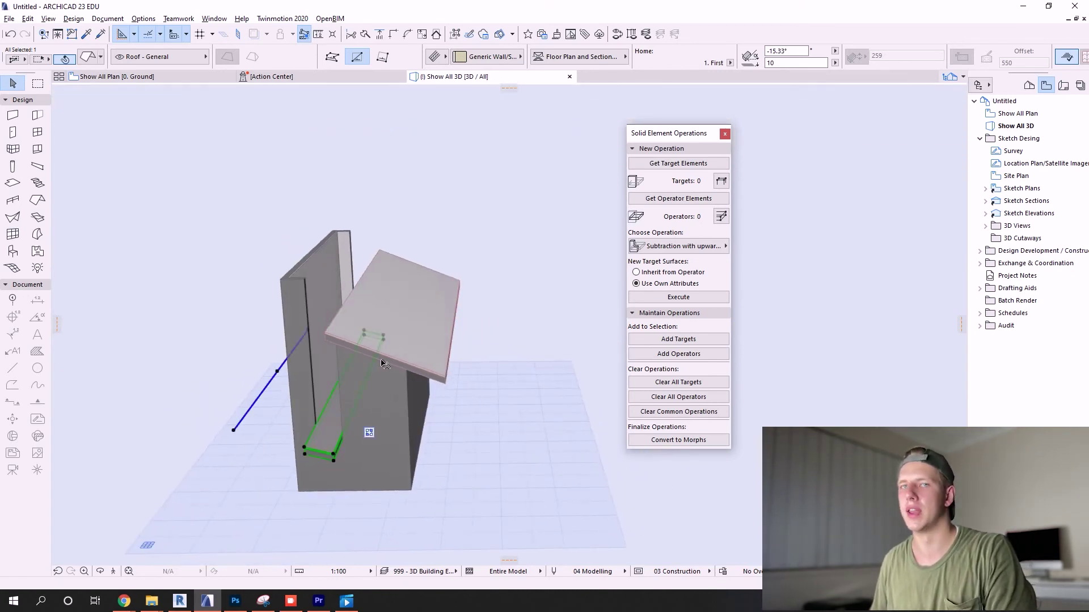
shift+middle_drag(379, 433, 376, 408)
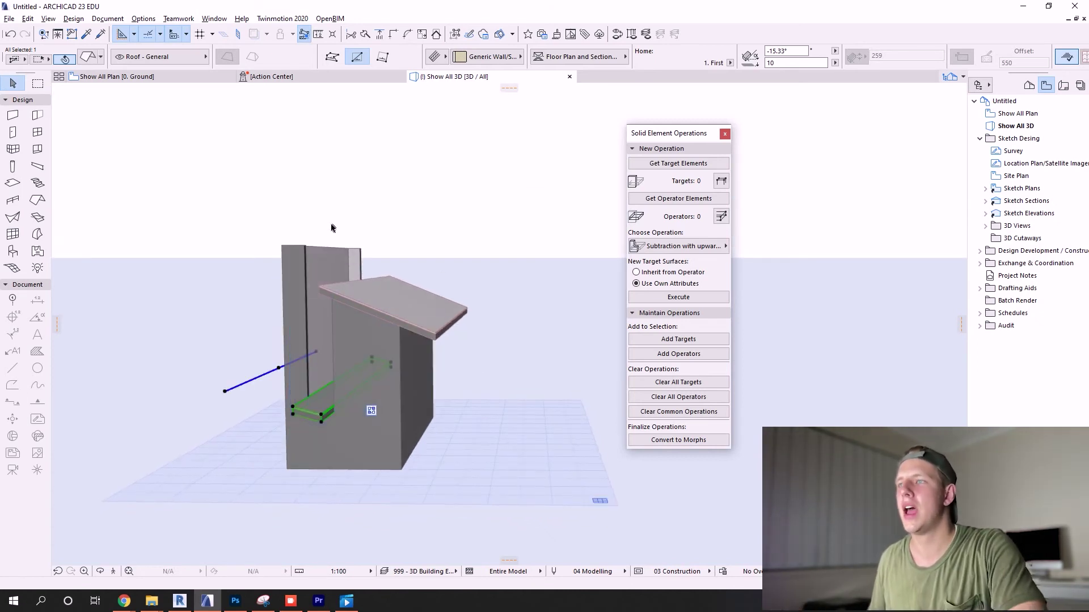
middle_drag(333, 225, 403, 211)
click(448, 241)
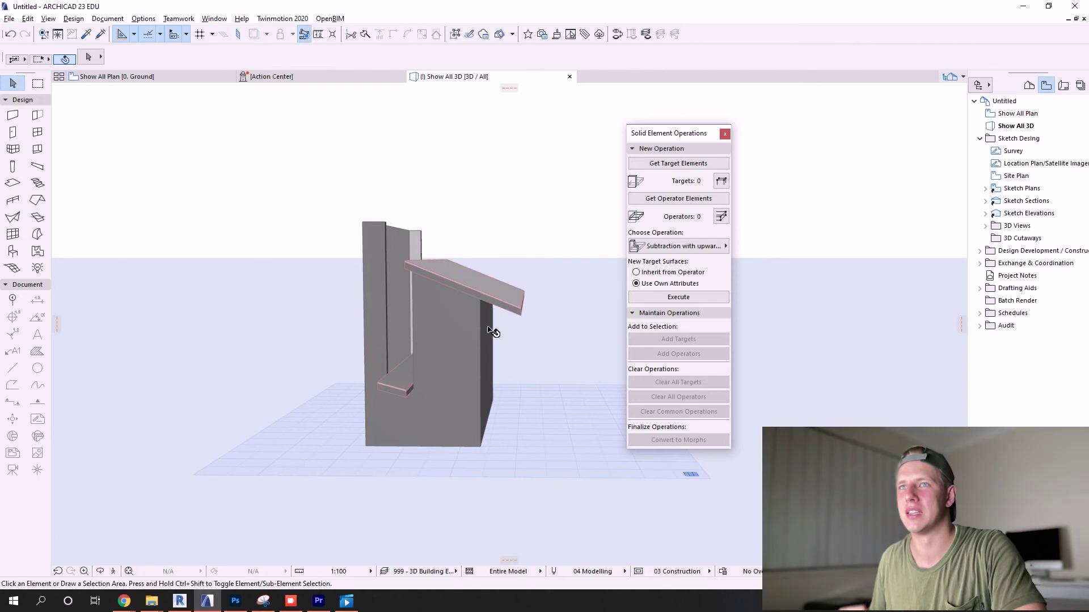
Step: Delete all walls and roof planes in the 3D view and return to the empty ground floor plan
drag(557, 363, 288, 191)
key(Delete)
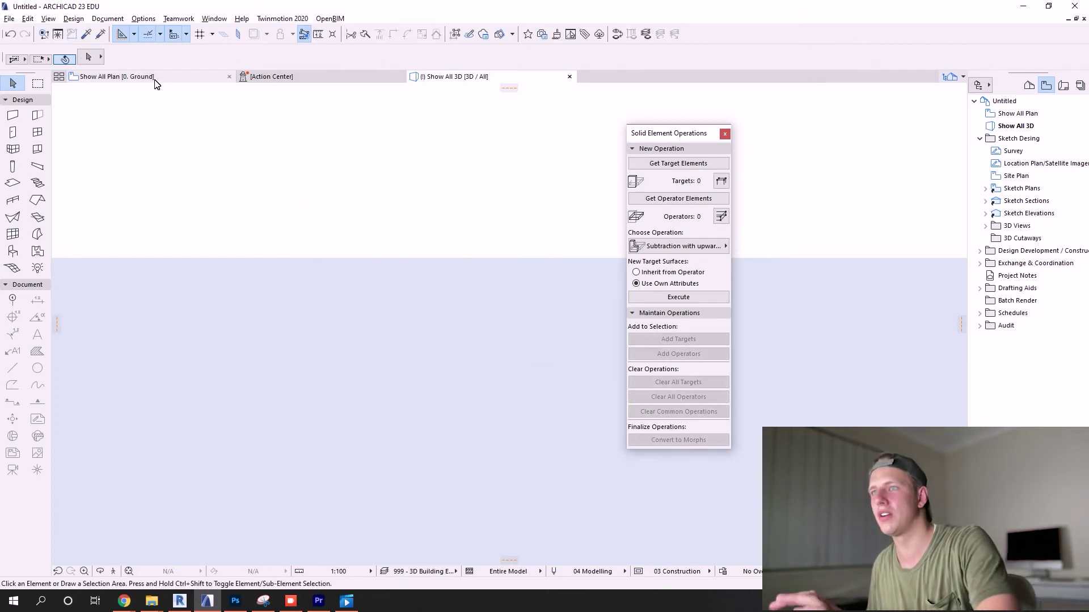
click(187, 78)
scroll(363, 330, down, 4)
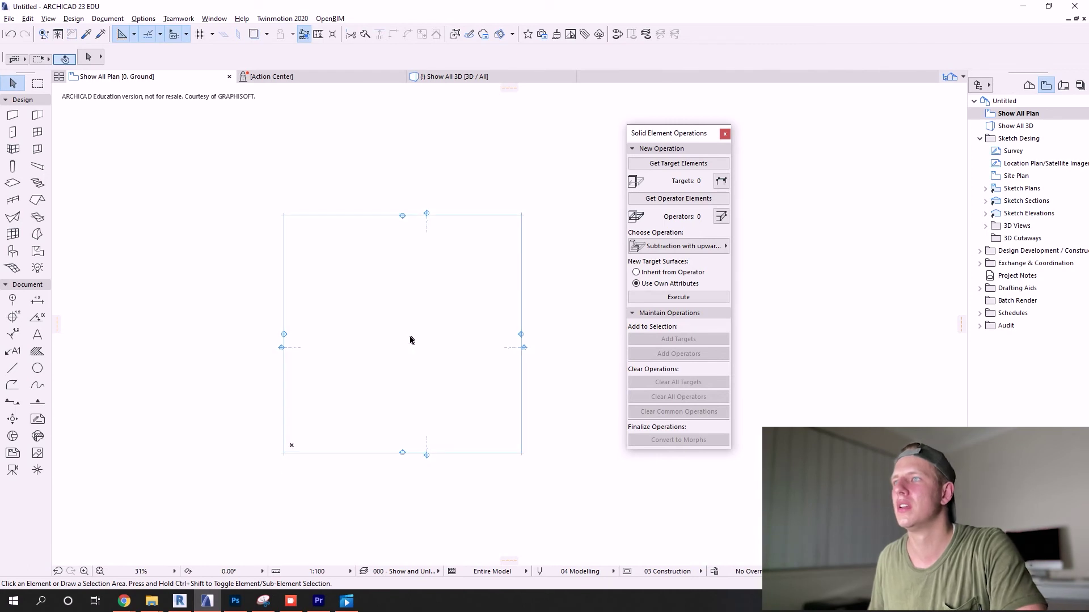
scroll(411, 339, up, 3)
Step: Place a Chair 02 23 object, 400 x 400 and 800 high, inside the empty ground floor plan
click(14, 253)
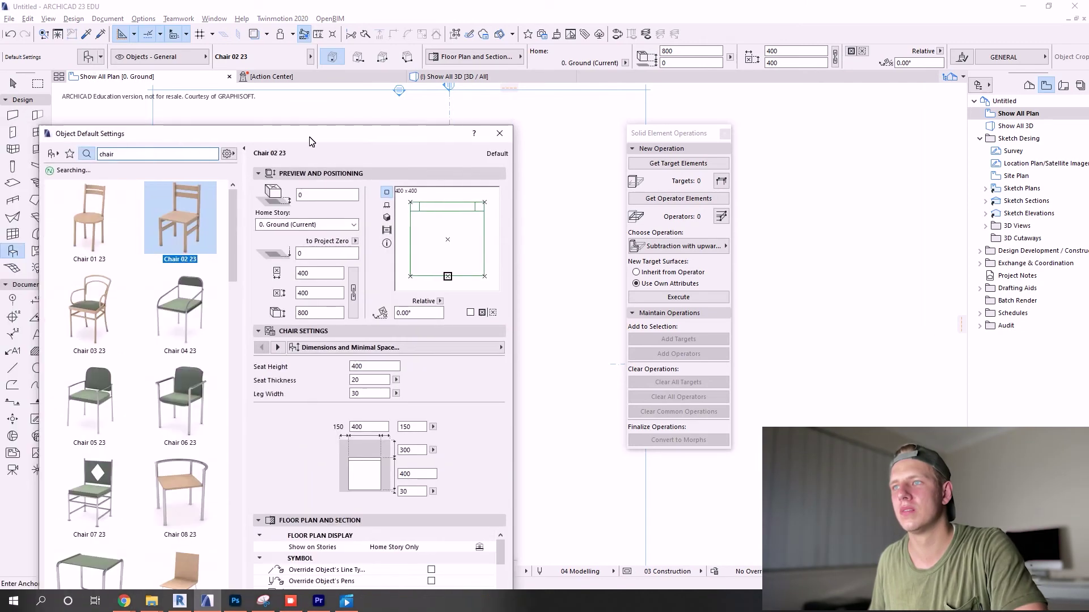
drag(310, 137, 359, 100)
key(Return)
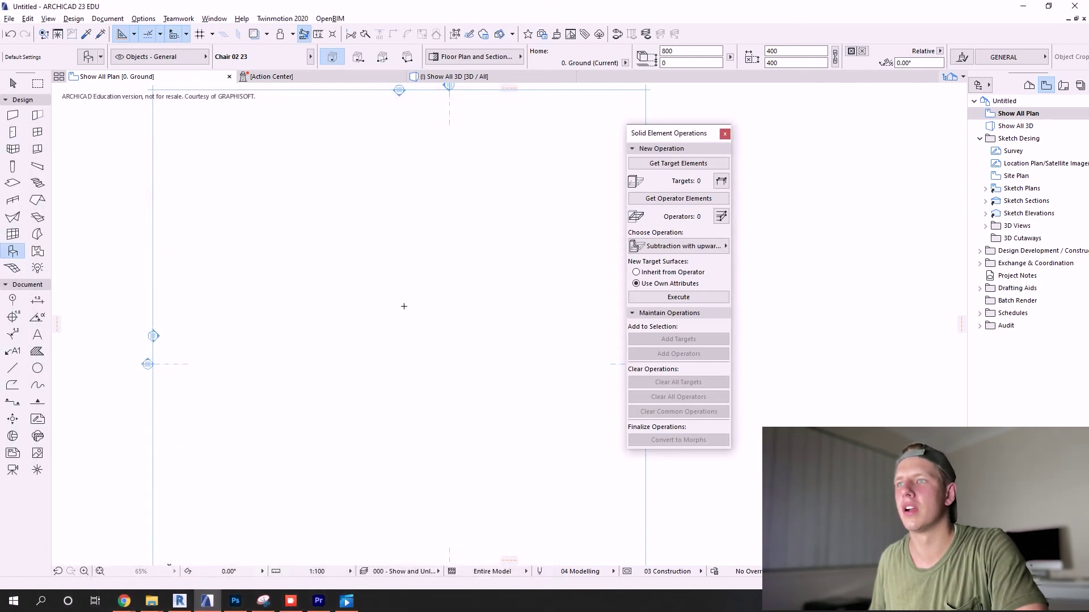
click(404, 305)
scroll(402, 304, up, 7)
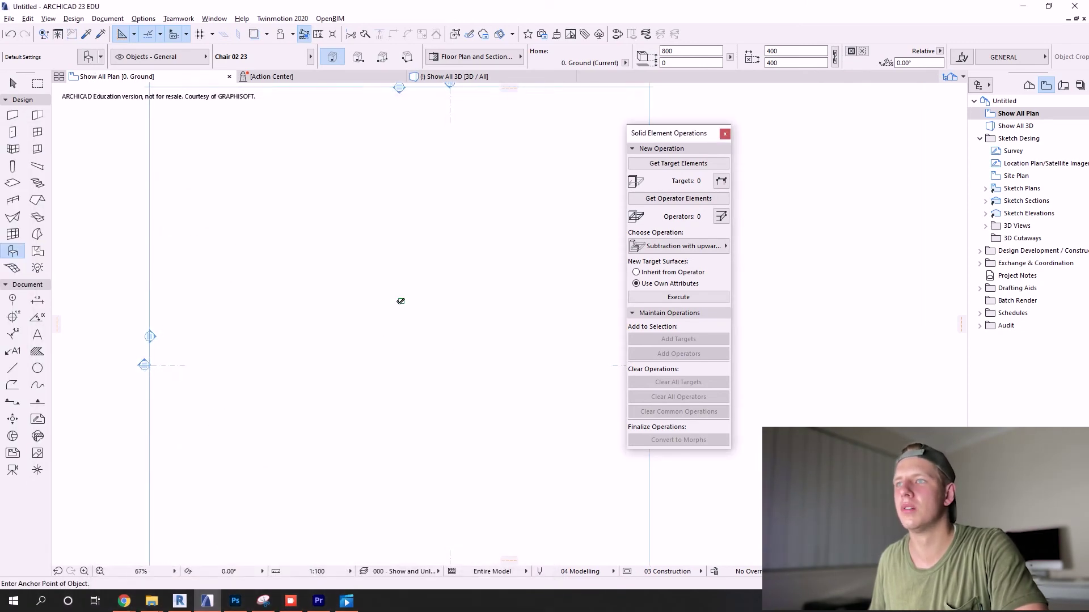
Step: Place a vertical 300 x 300 column within the chair's footprint and show both in the 3D view
click(11, 168)
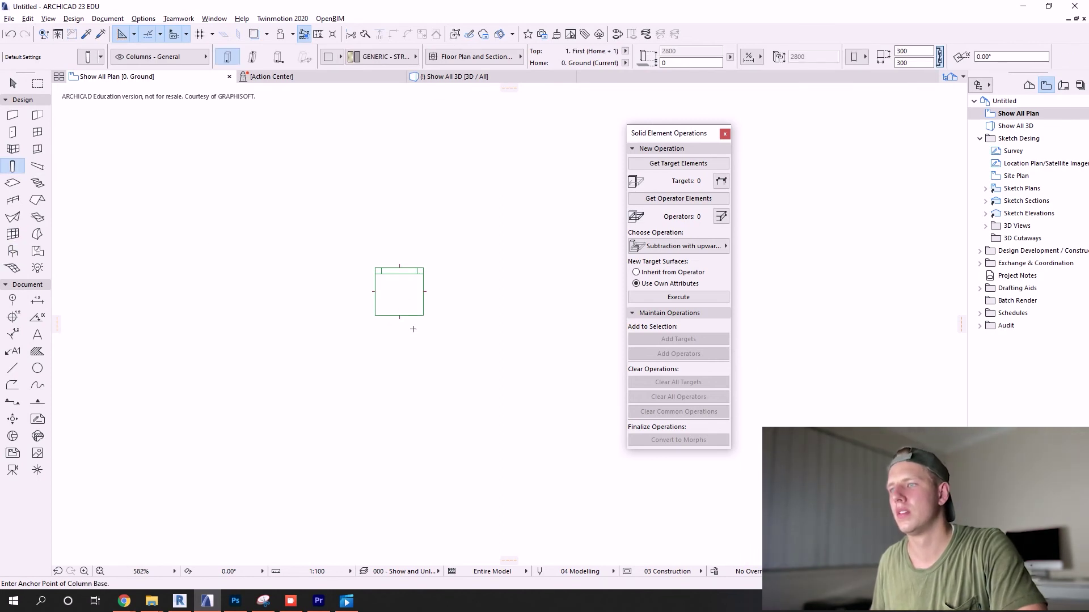
key(F3)
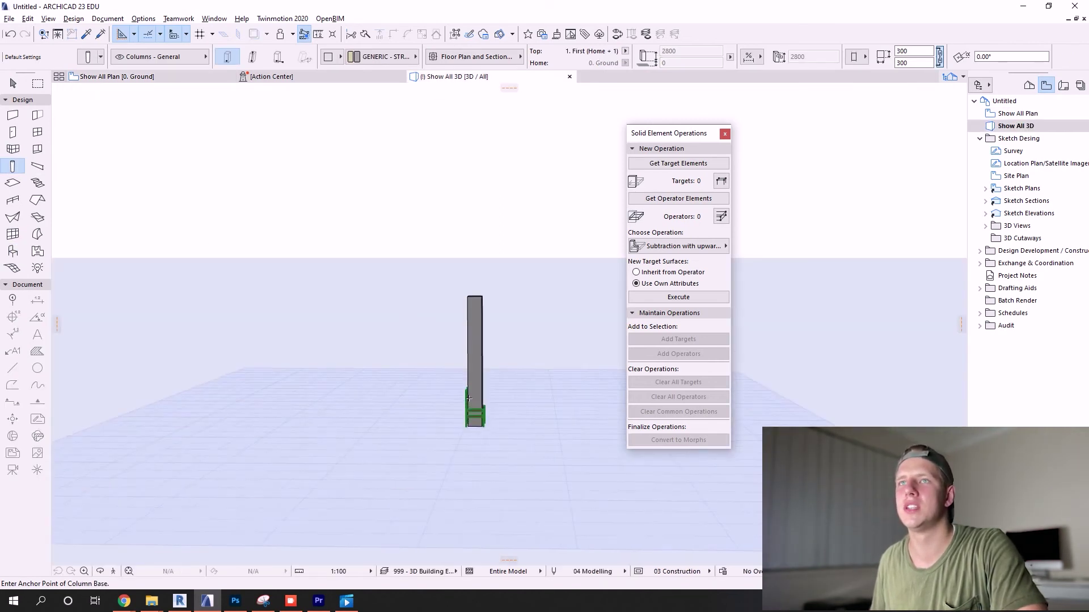
key(Escape)
Step: Raise the chair to 1500 above its home story so that it intersects the column partway up
scroll(485, 410, up, 2)
click(485, 414)
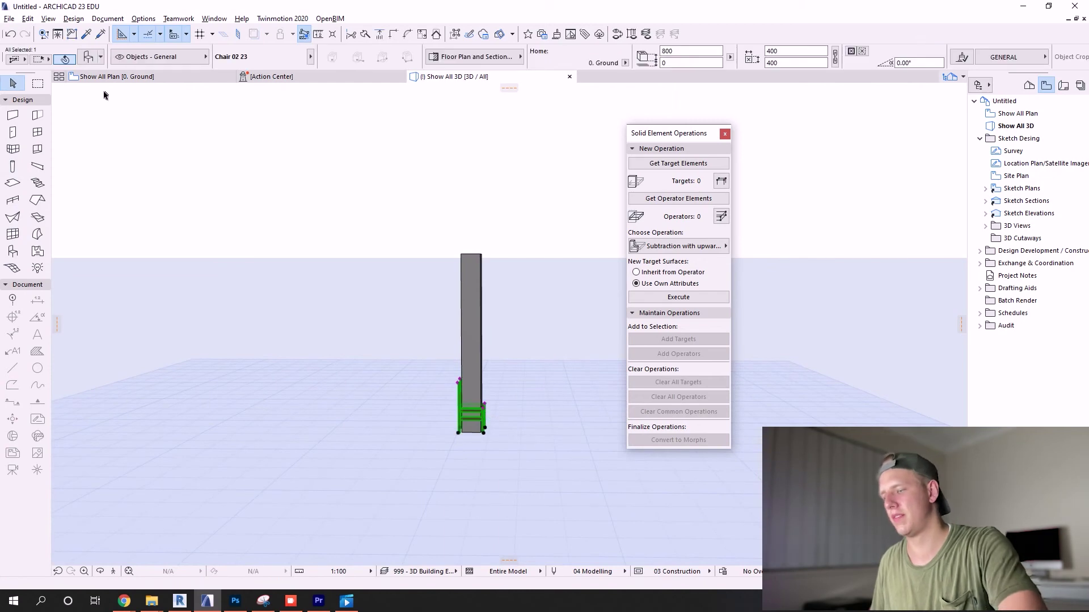
click(88, 57)
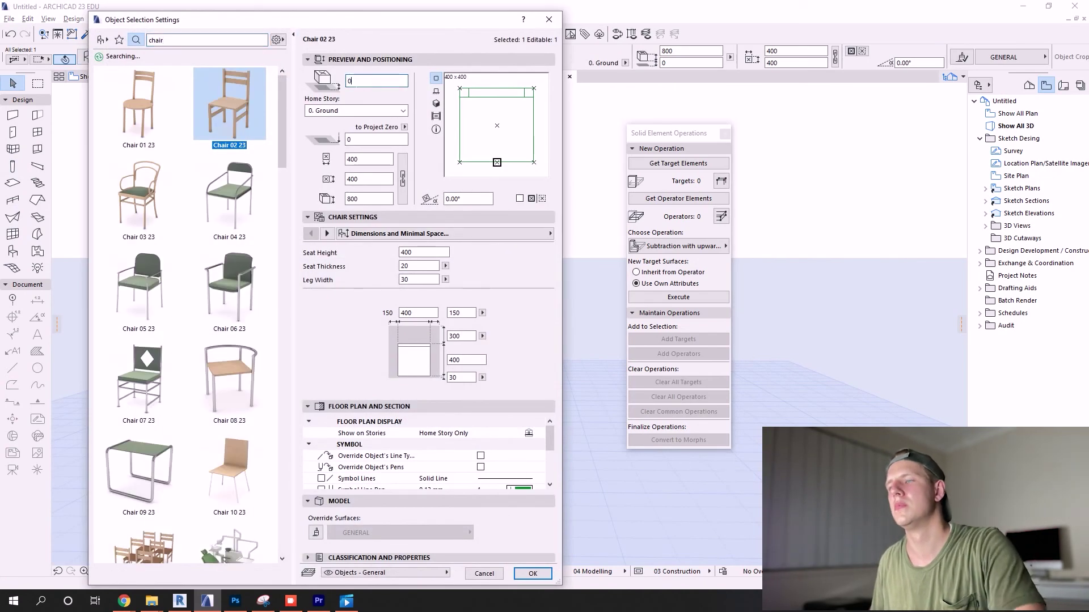
text(1500)
key(Return)
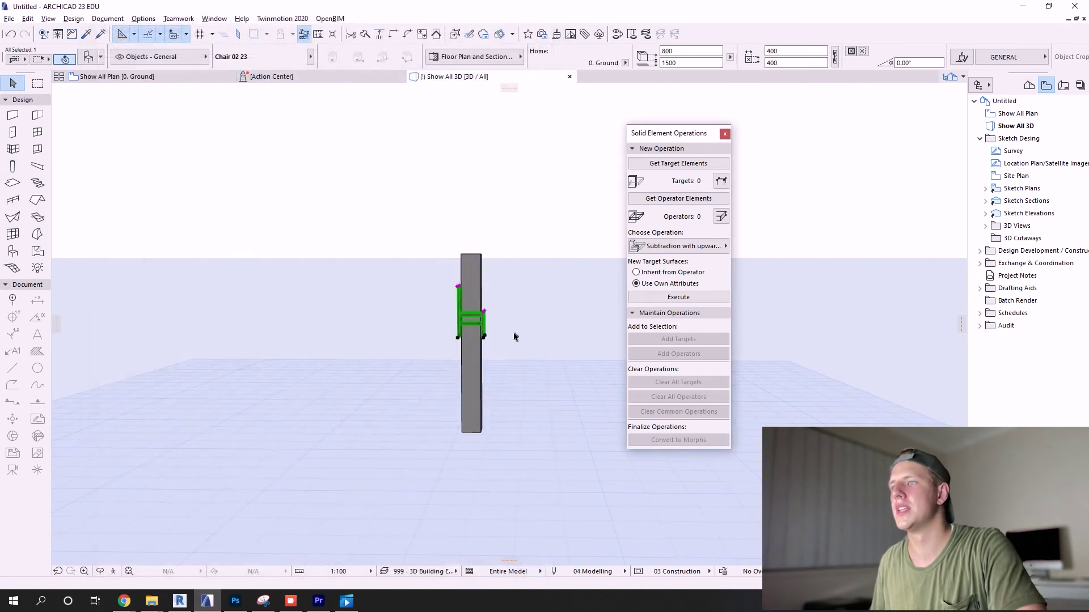
Step: Assign the raised chair as the operator and the column as the target of a new solid element operation
shift+middle_drag(527, 336, 479, 348)
scroll(477, 325, up, 2)
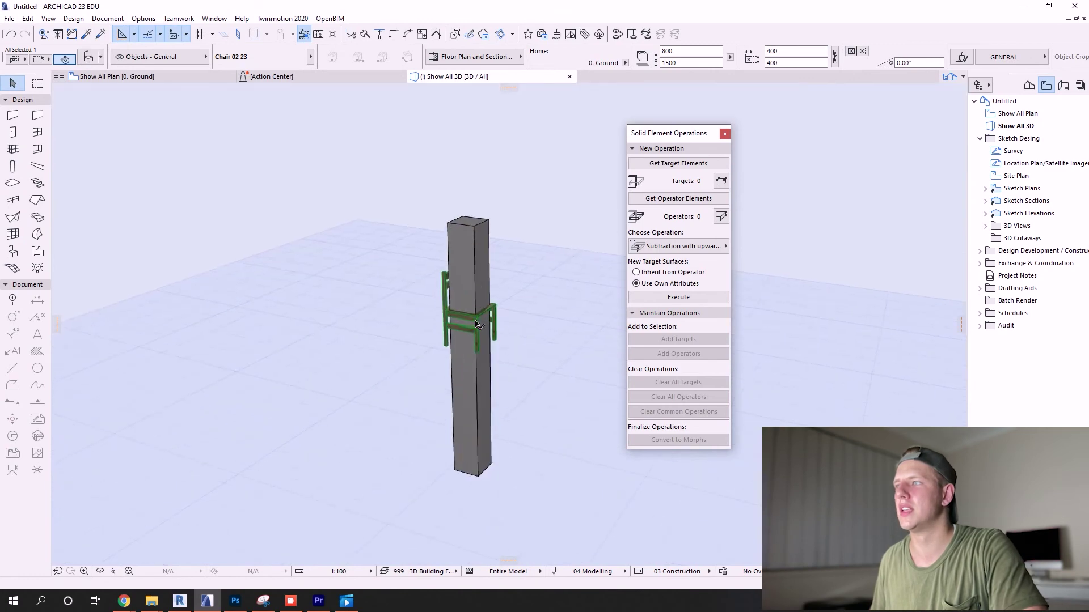
click(651, 200)
click(487, 253)
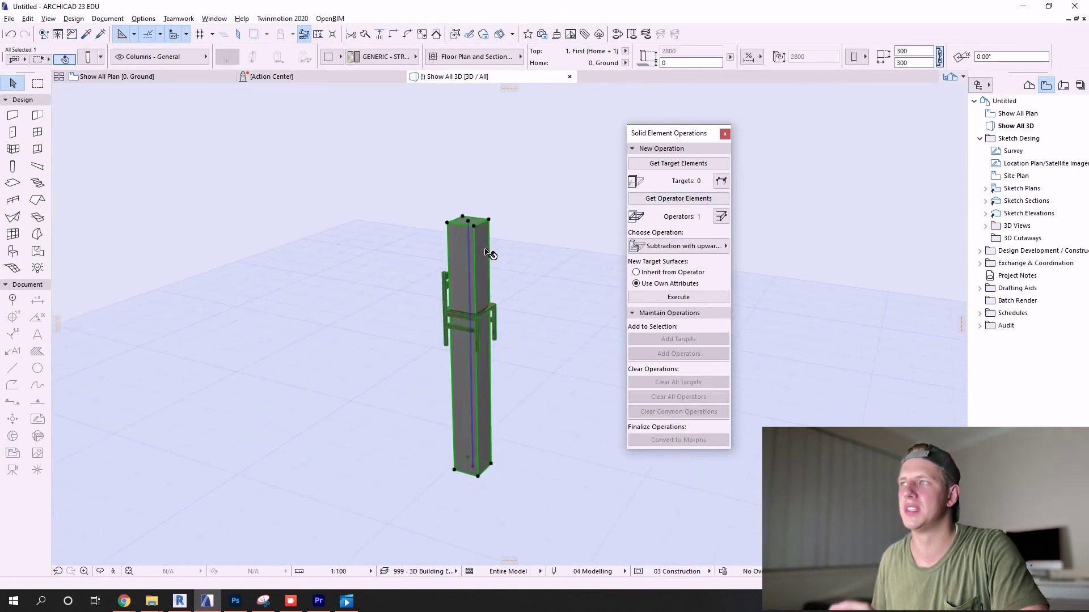
click(690, 164)
Step: Cut the column with the chair using Subtraction with upward extrusion, and inspect the trimmed column from several angles
click(685, 247)
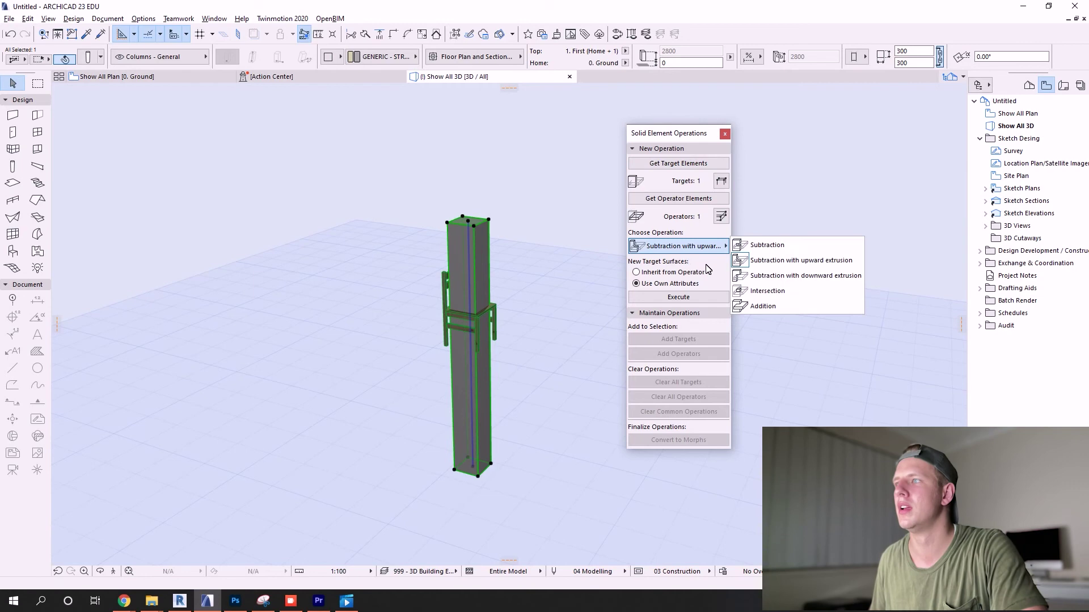
click(771, 261)
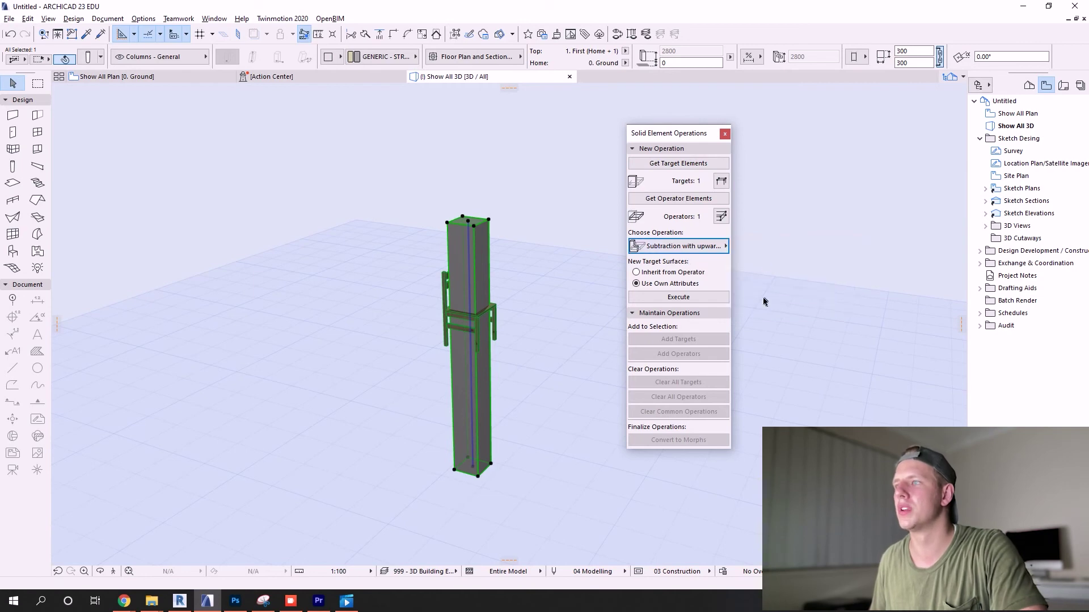
click(674, 299)
shift+middle_drag(573, 326, 126, 306)
shift+middle_drag(576, 347, 526, 351)
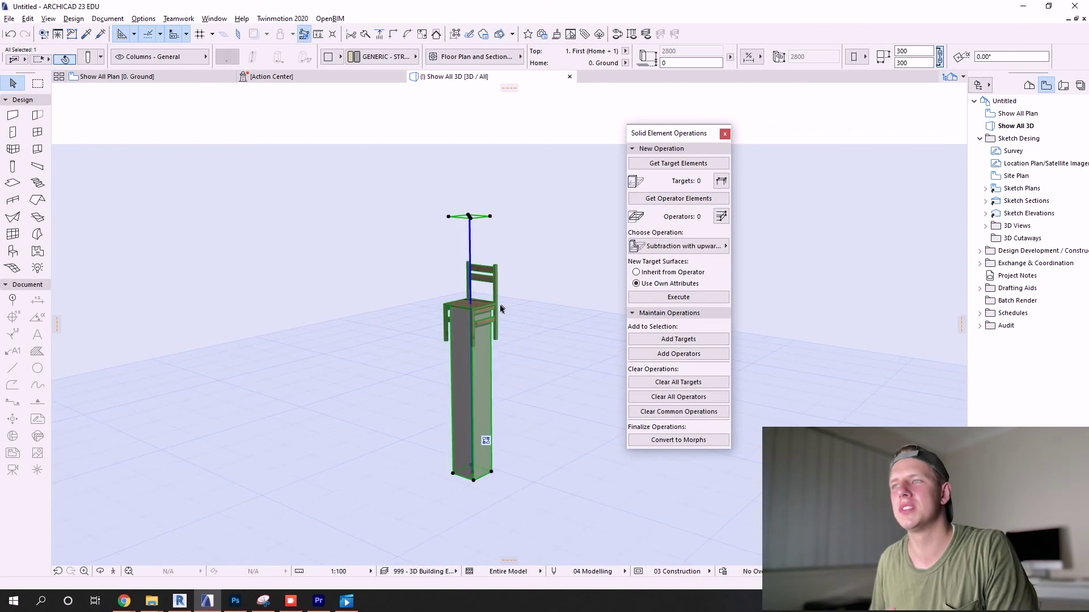
scroll(499, 323, up, 3)
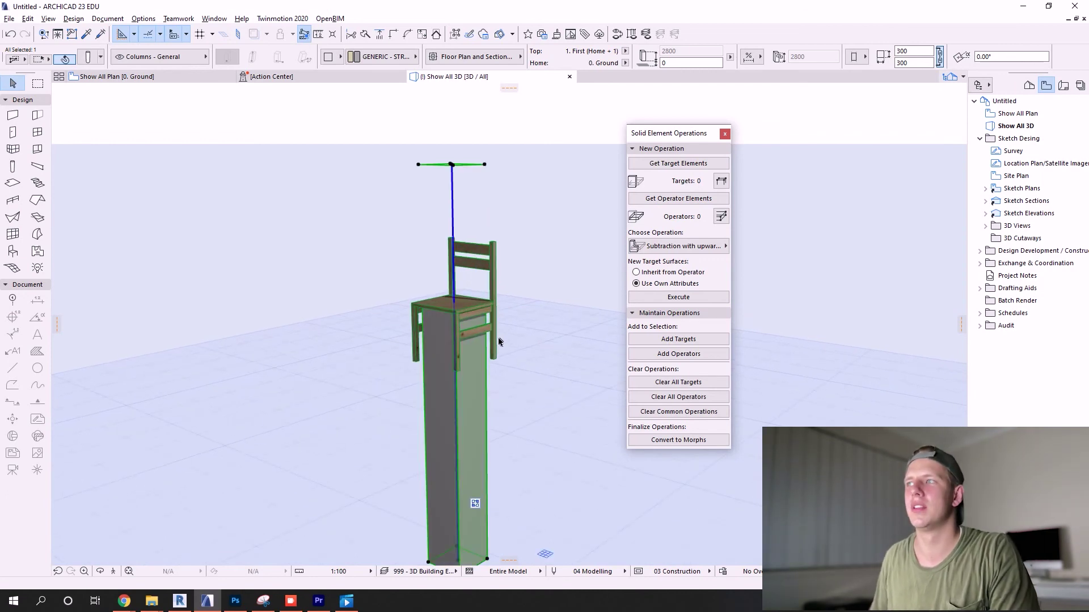
click(547, 372)
scroll(522, 396, down, 4)
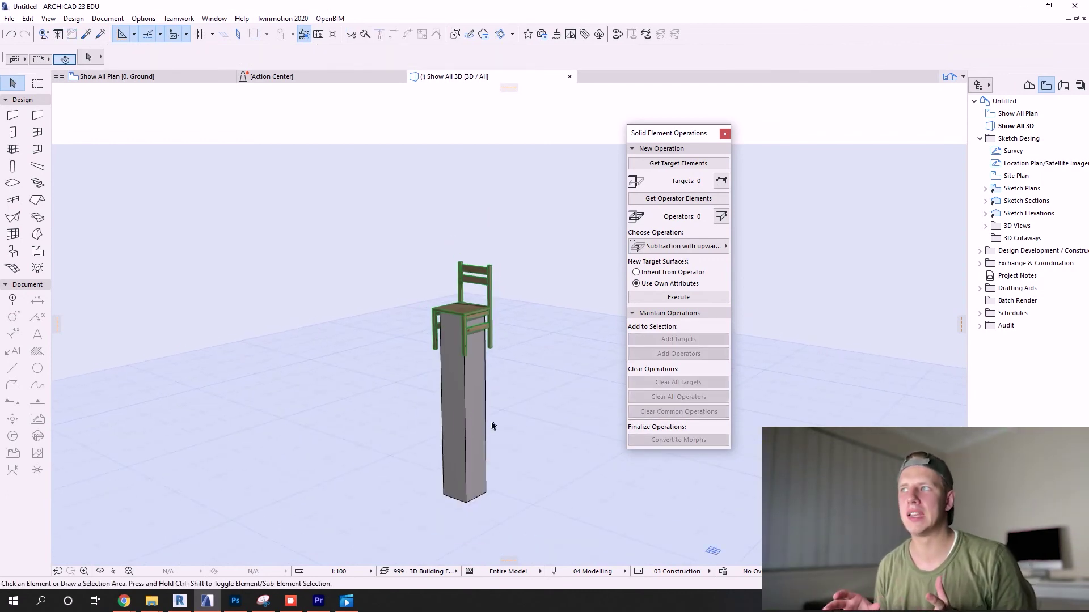